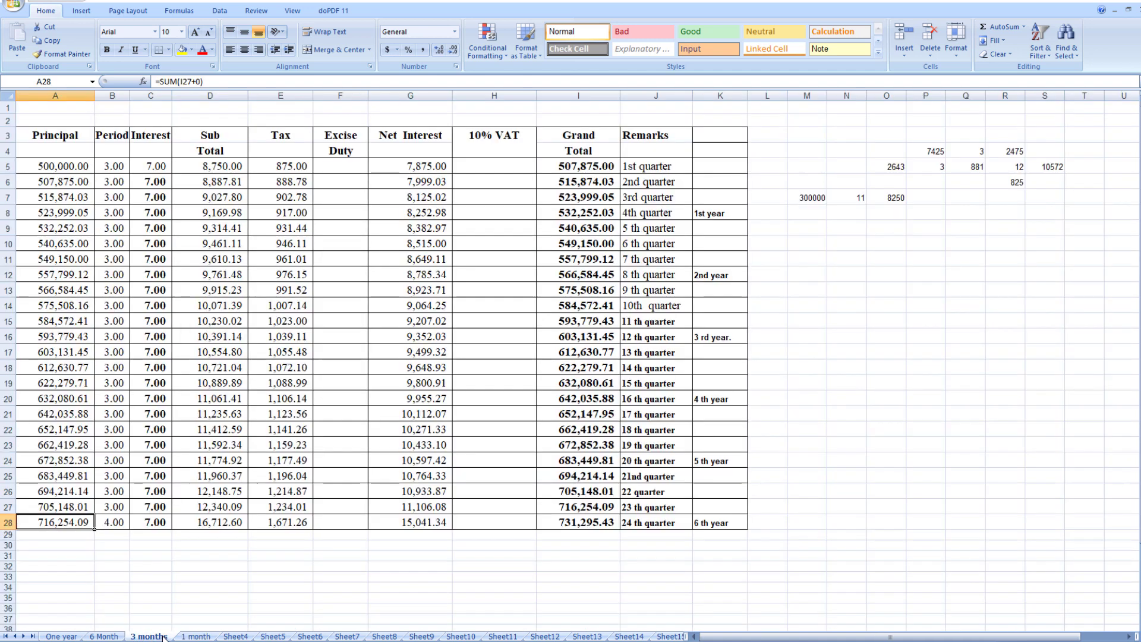
Enter a 1,000,000 principal in A5 of the 1 month sheet.
left_click(153, 637)
left_click(104, 637)
left_click(61, 637)
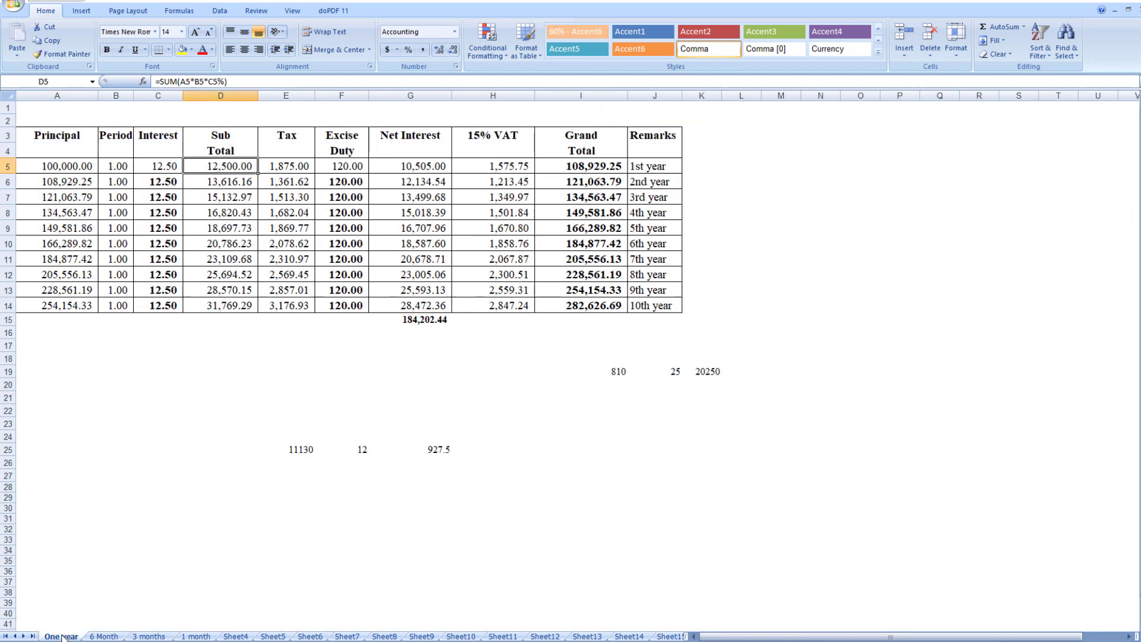
left_click(197, 637)
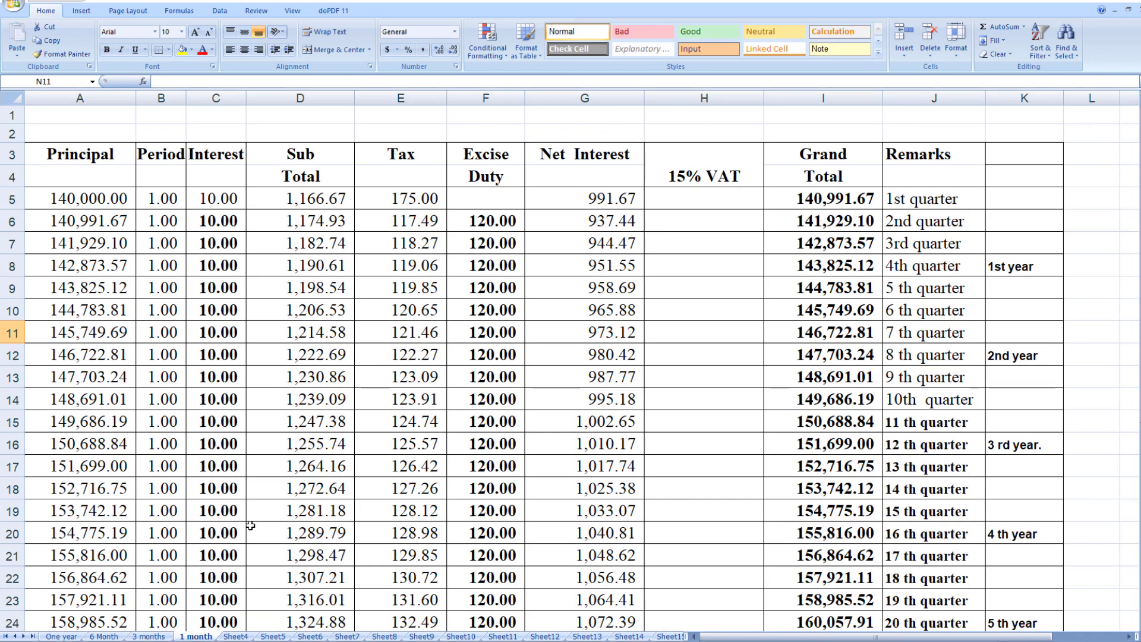
left_click(109, 196)
type("1,0")
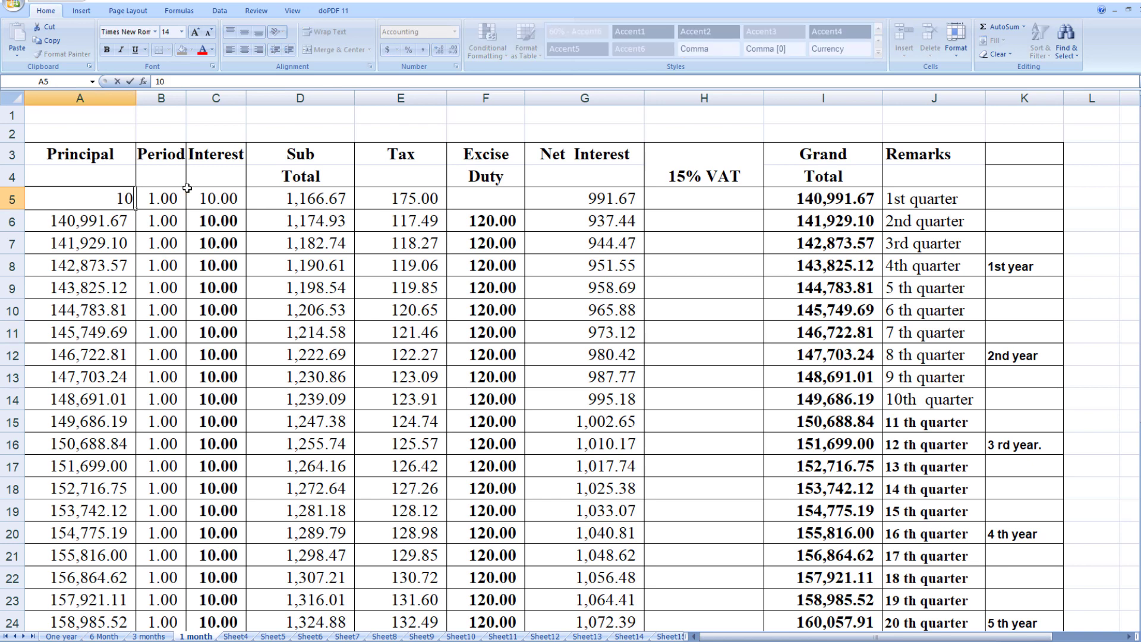
type("00,000")
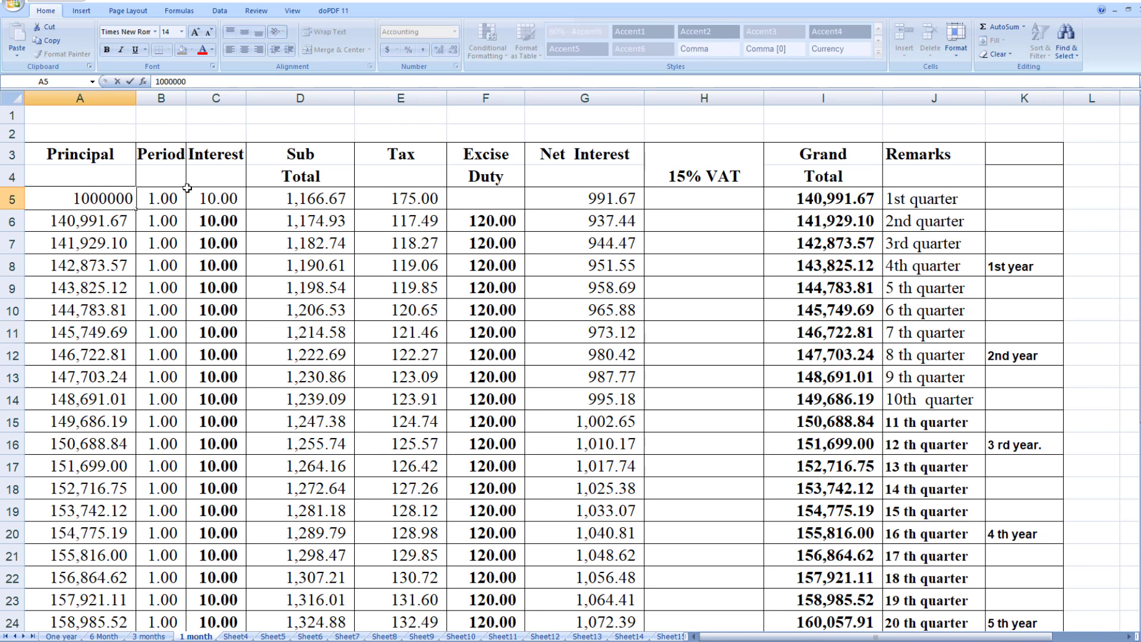
key("Tab")
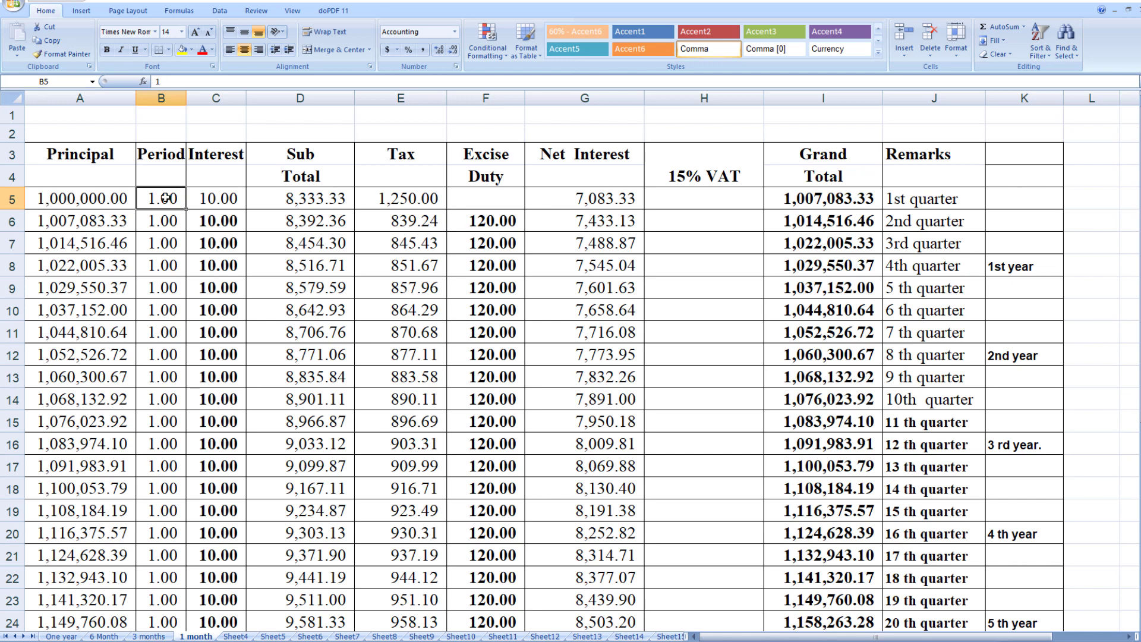
Widen the Period column and set the first interest rate in C5 to 5.60.
left_click_drag(186, 98, 195, 98)
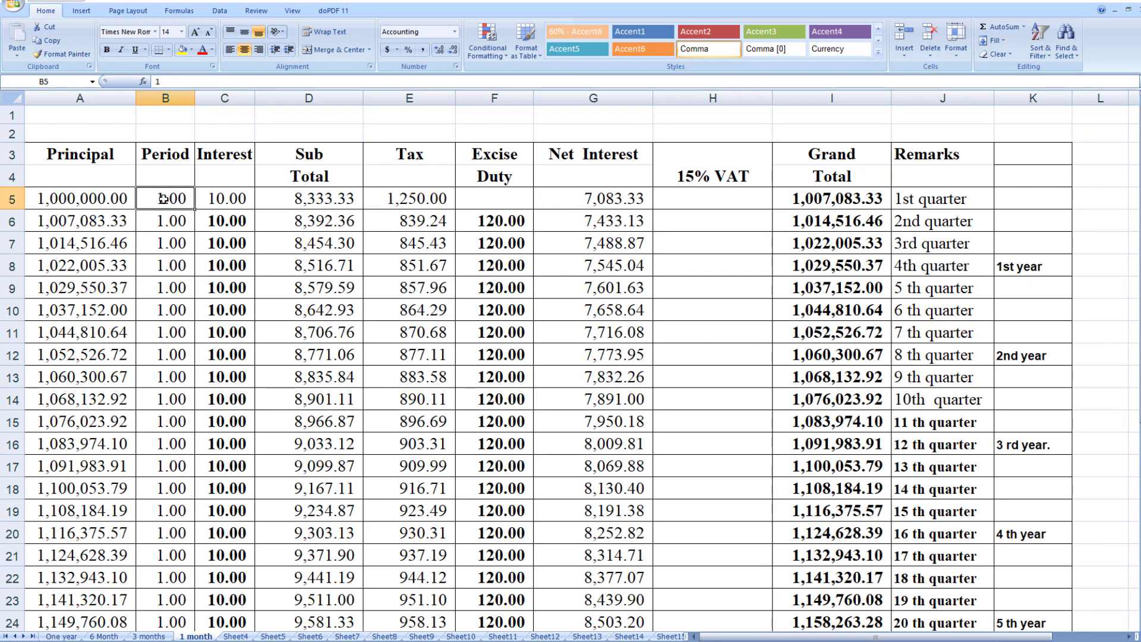
left_click(217, 199)
type("5")
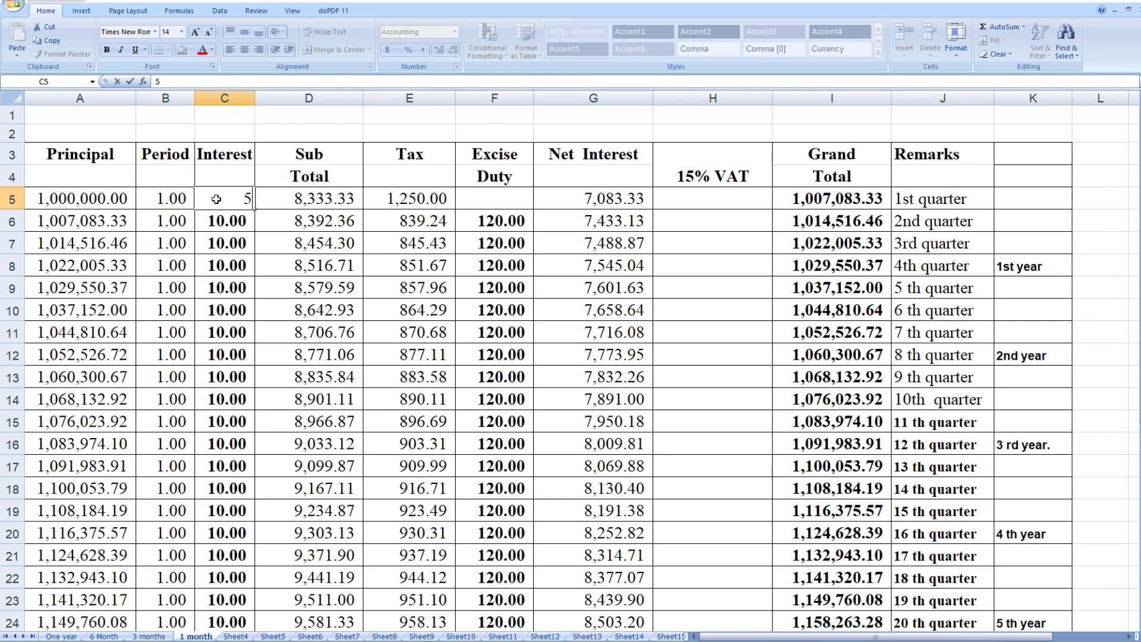
type(".60")
key("Tab")
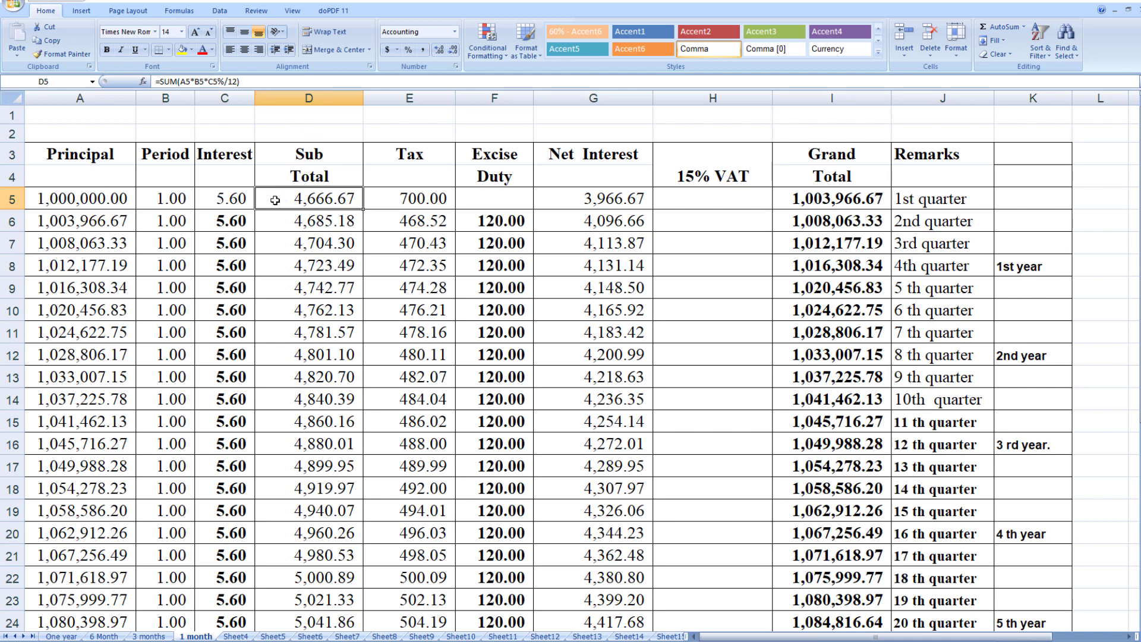
left_click(384, 203)
left_click(326, 202)
left_click(89, 201)
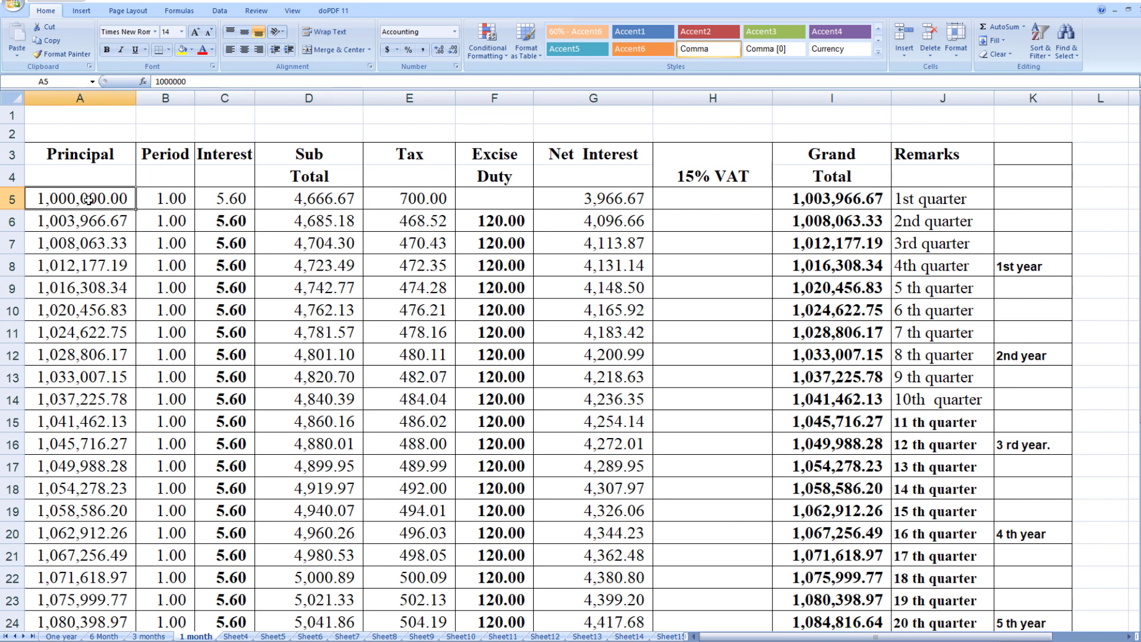
left_click(299, 198)
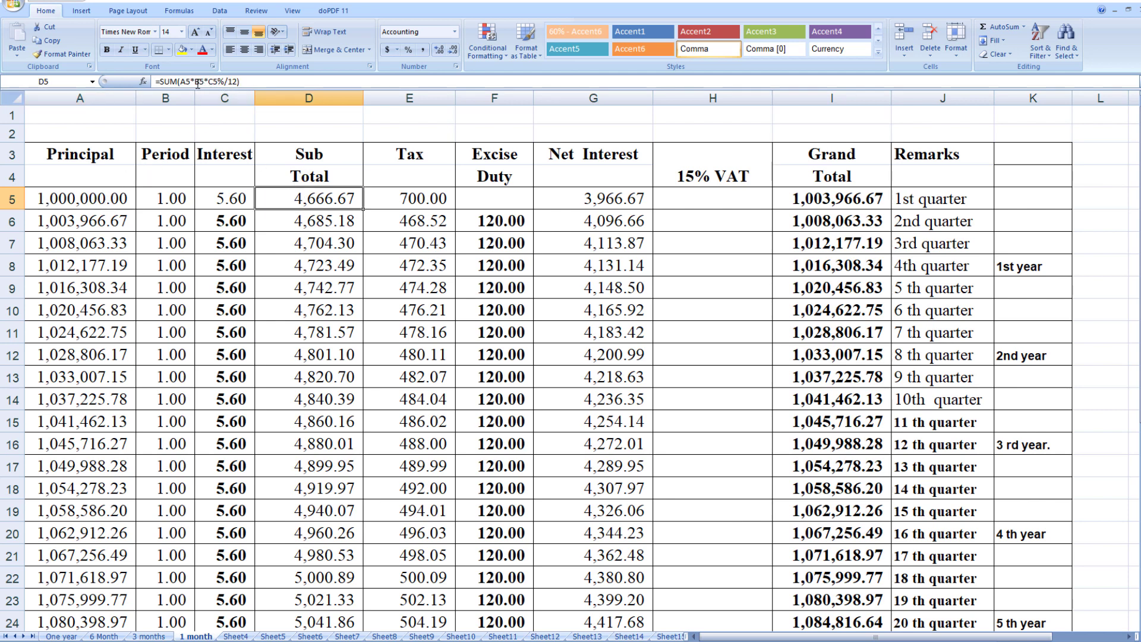
left_click(163, 199)
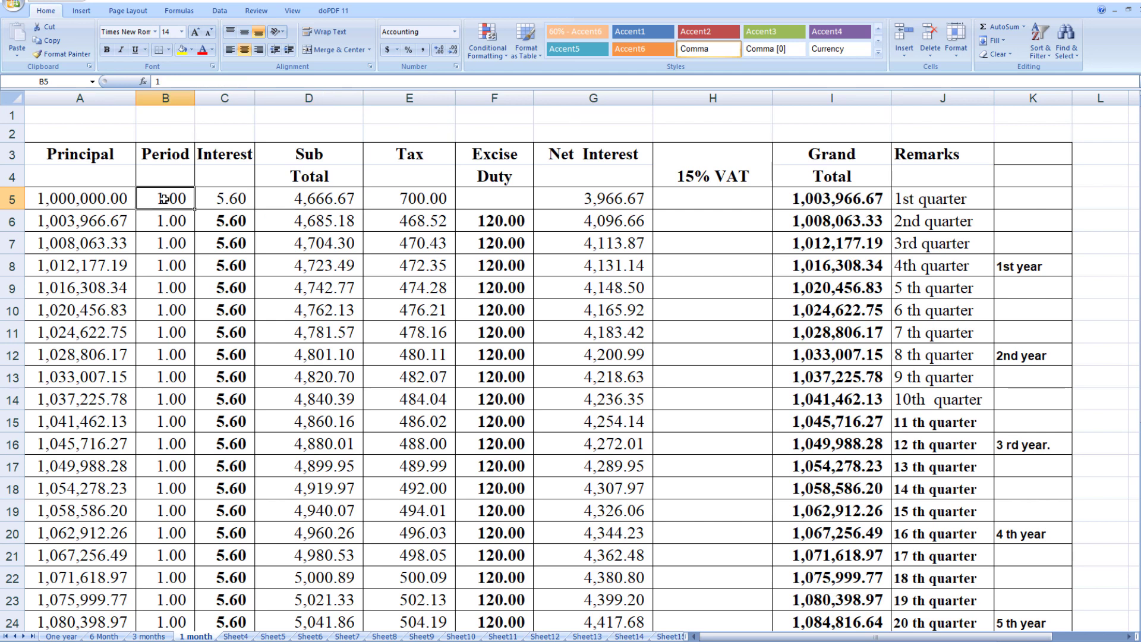
left_click_drag(95, 202, 217, 200)
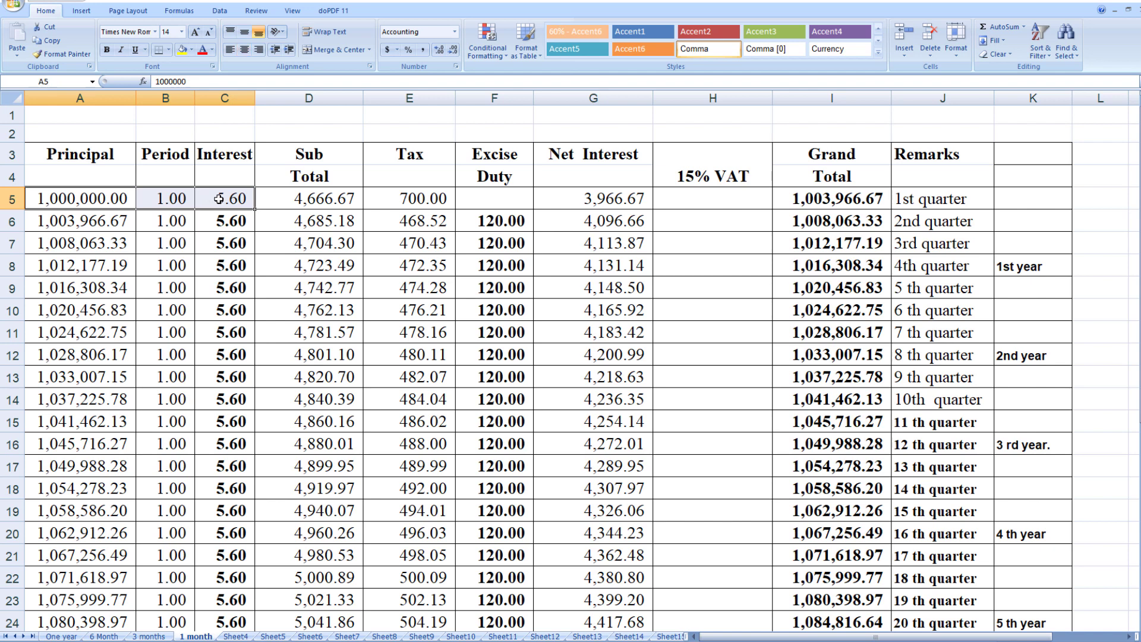
left_click(297, 199)
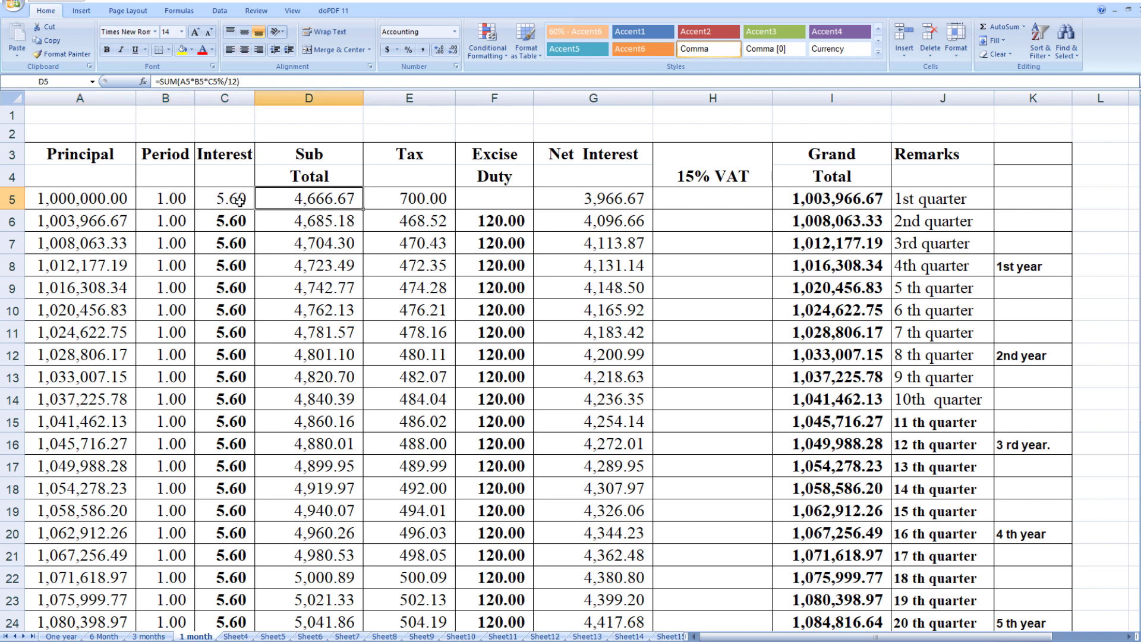
left_click(160, 199)
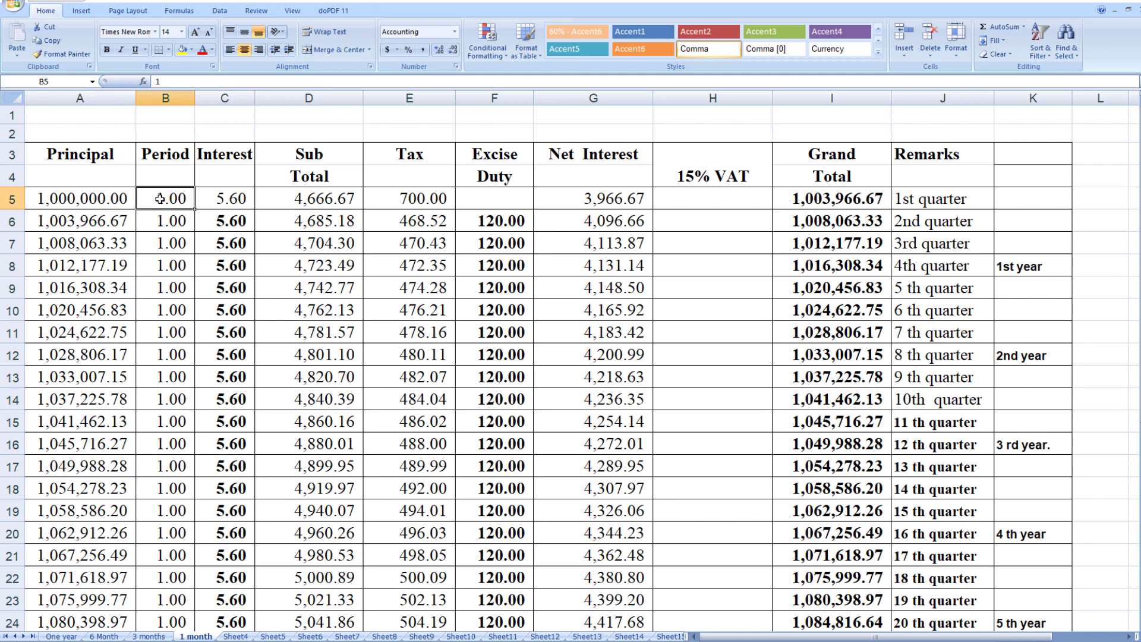
left_click_drag(109, 199, 232, 196)
left_click(173, 198)
left_click(336, 198)
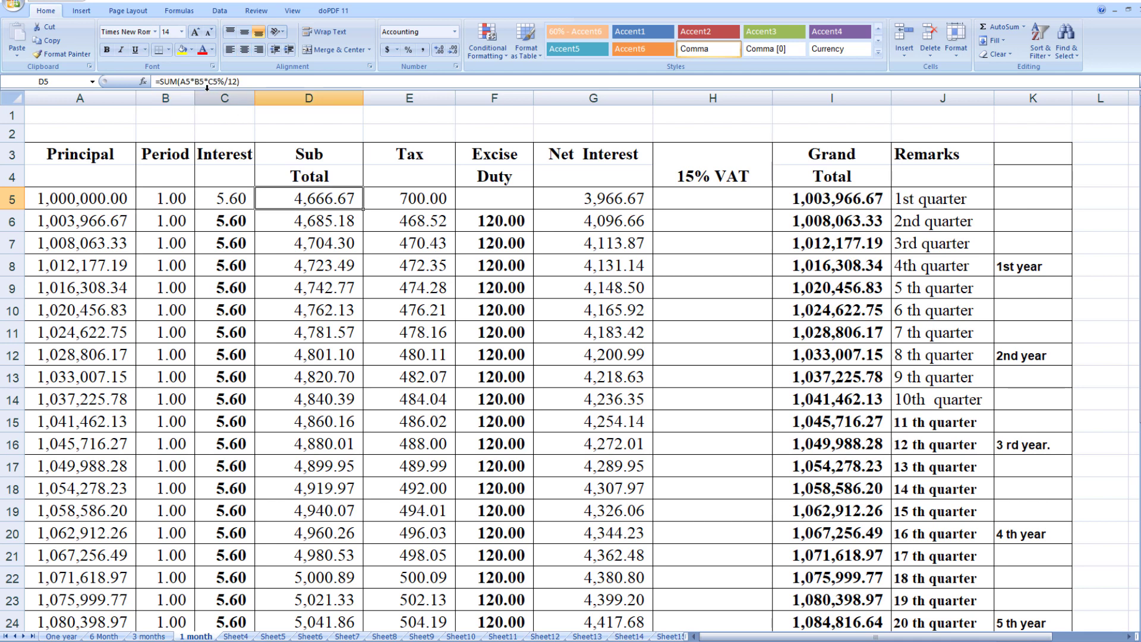
left_click_drag(240, 81, 156, 82)
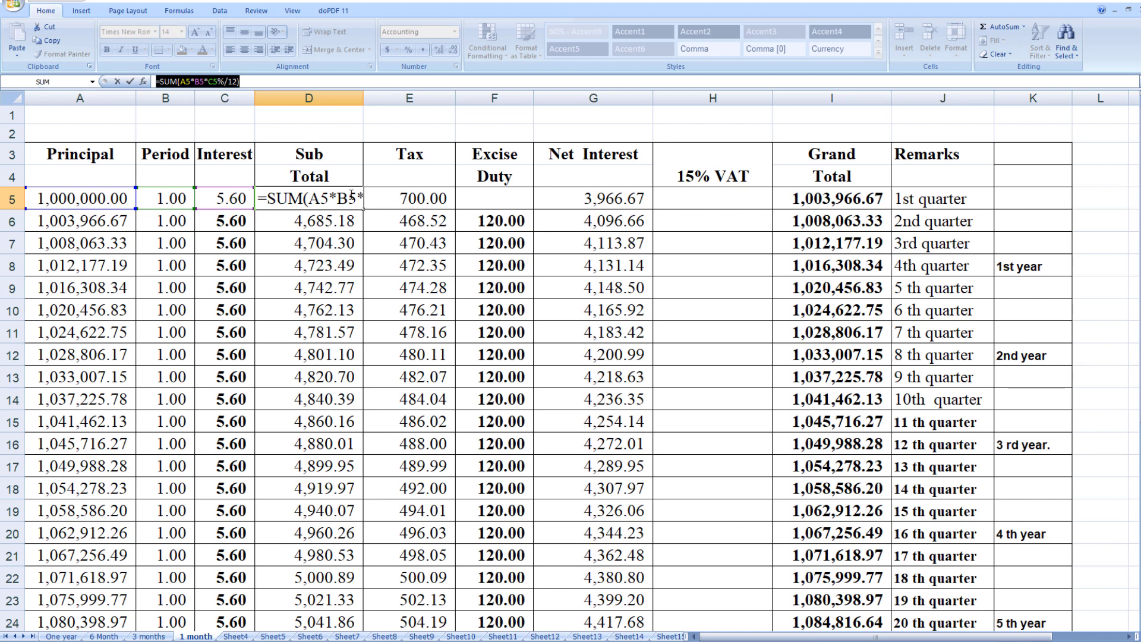
type("=")
left_click(387, 202)
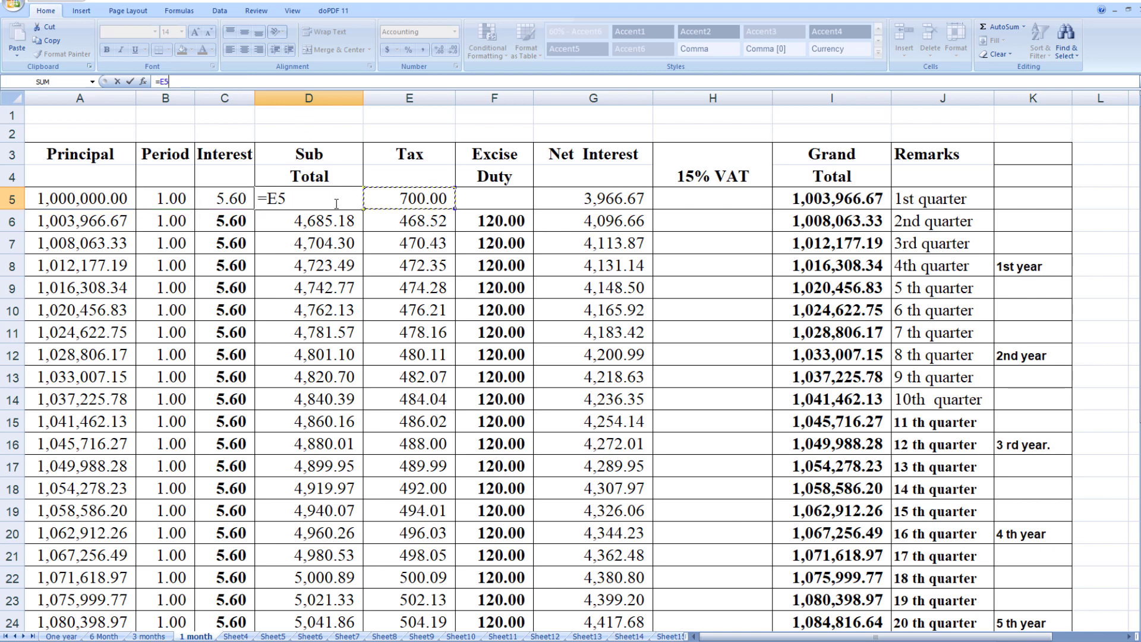
key("Escape")
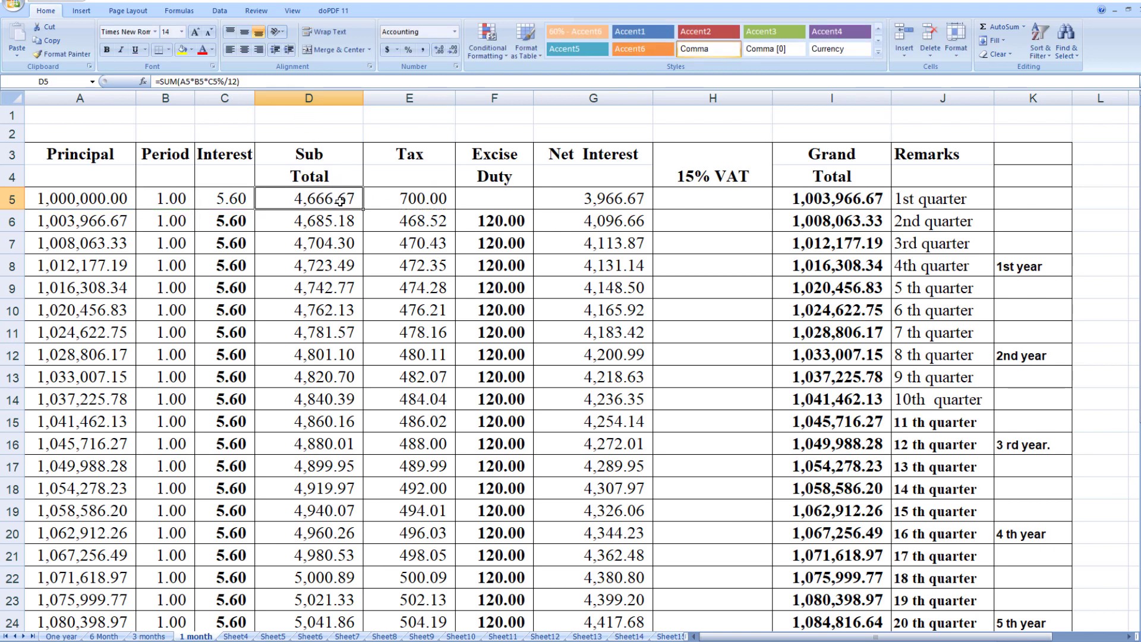
left_click(222, 199)
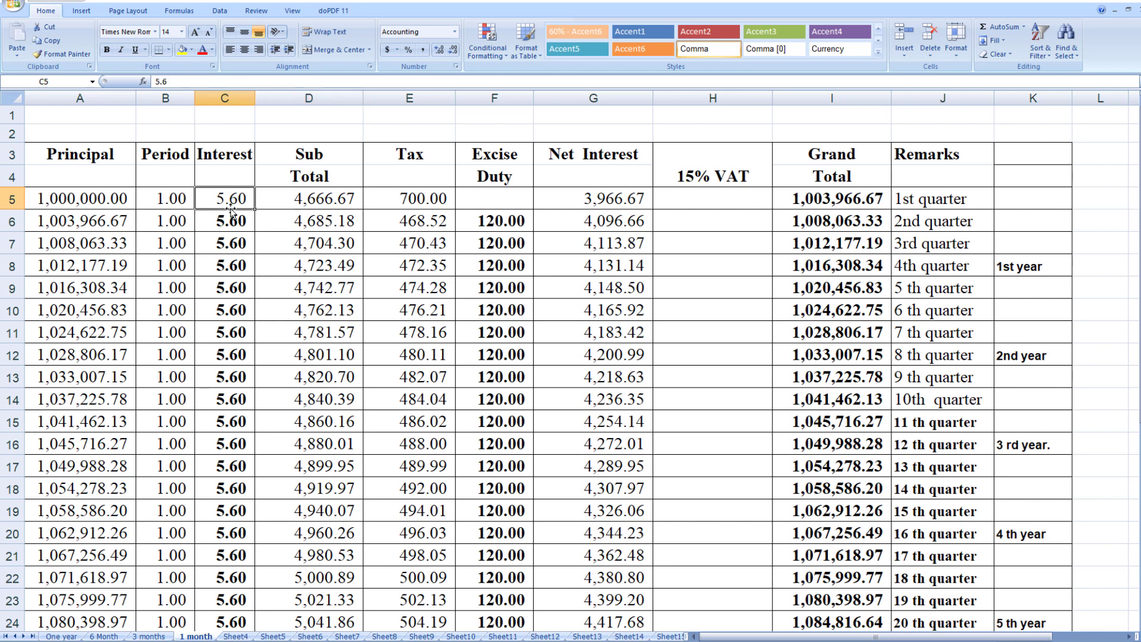
left_click_drag(98, 202, 292, 199)
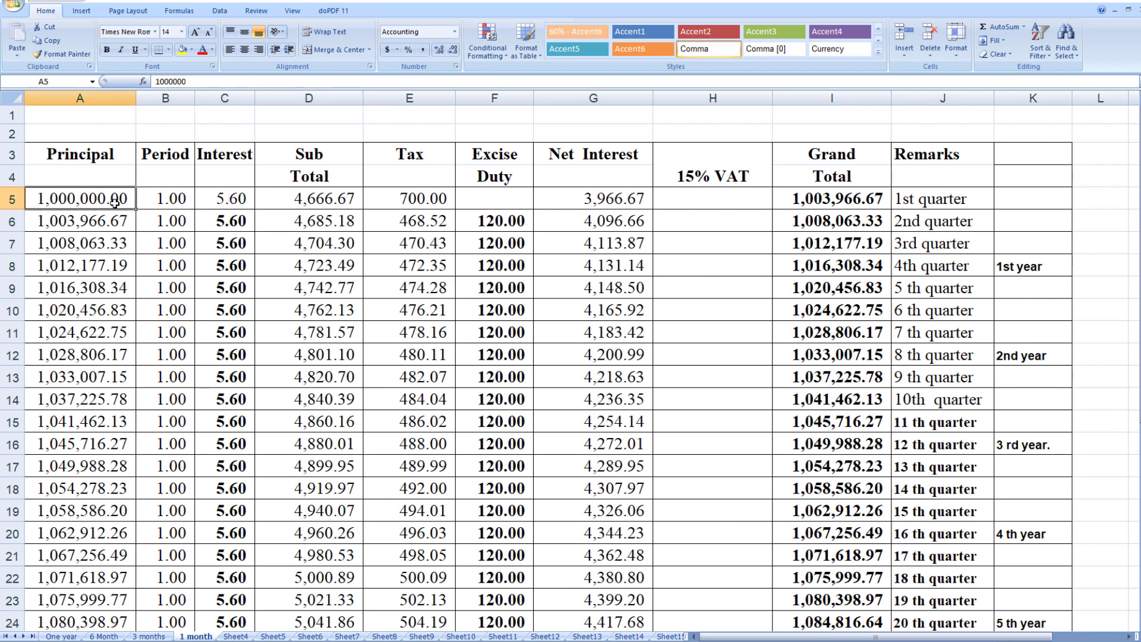
left_click(398, 199)
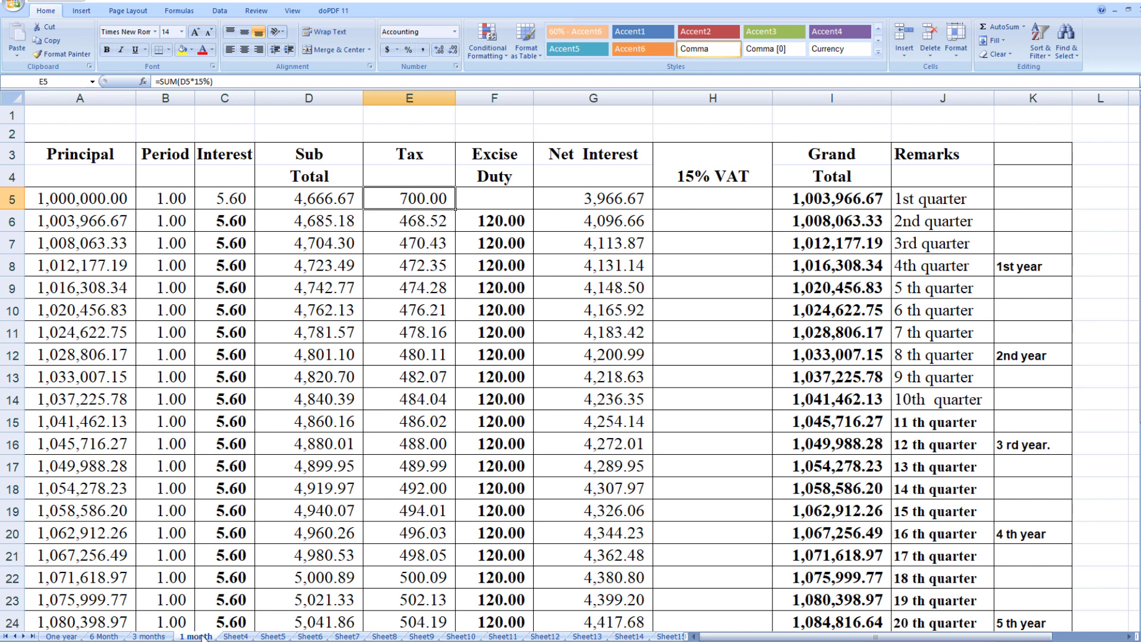
Change the E5 tax formula to 10% of the sub total, giving 466.67.
left_click(233, 199)
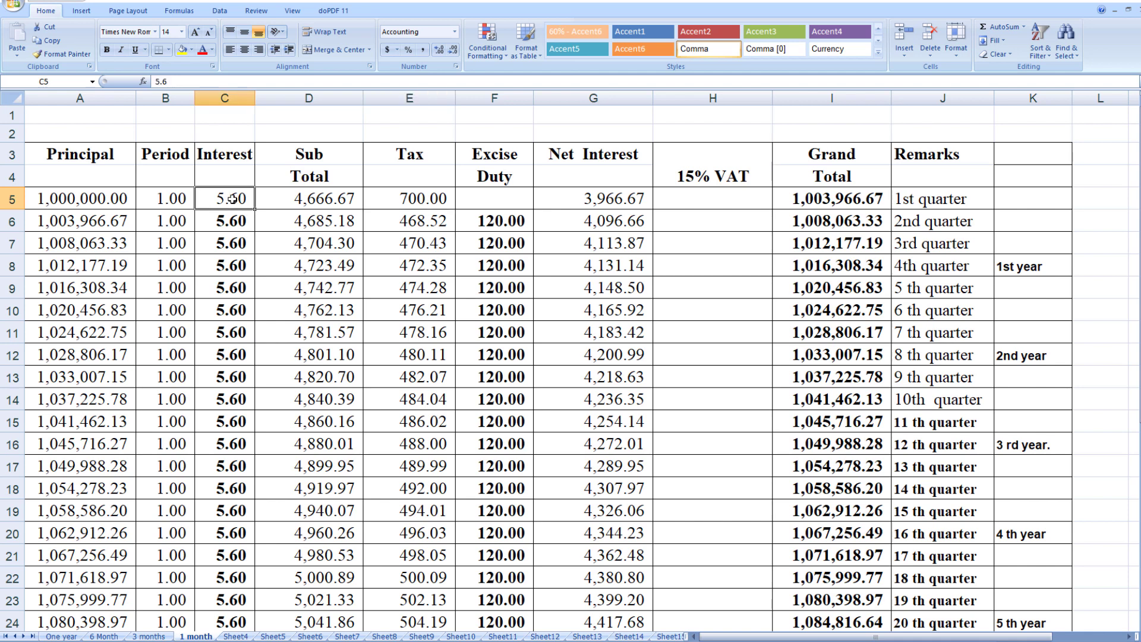
left_click(390, 198)
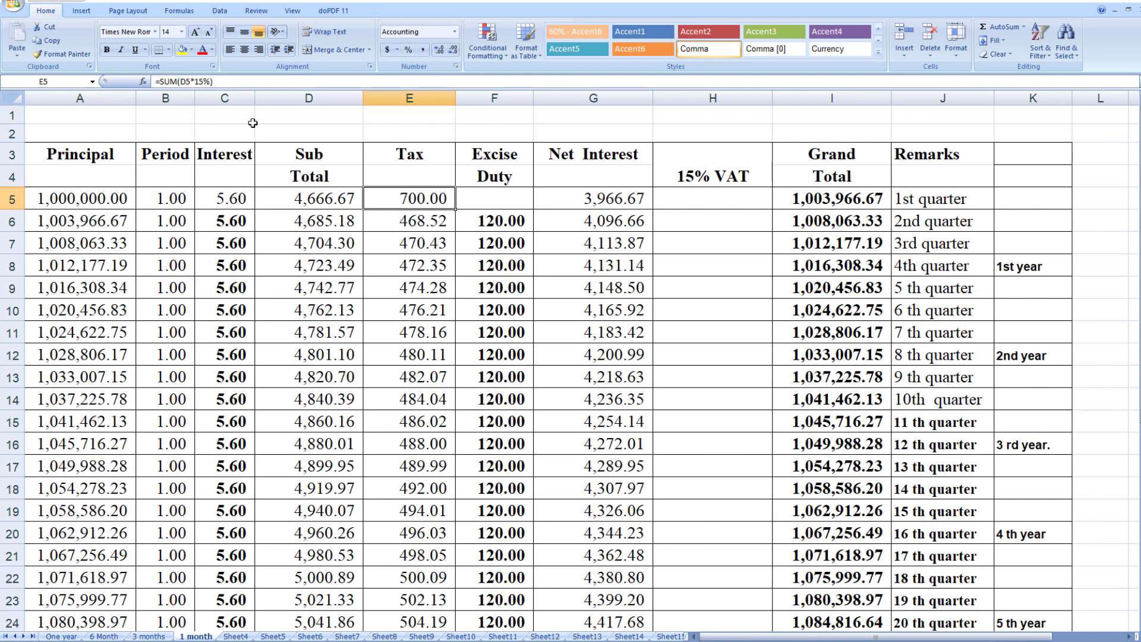
left_click(204, 81)
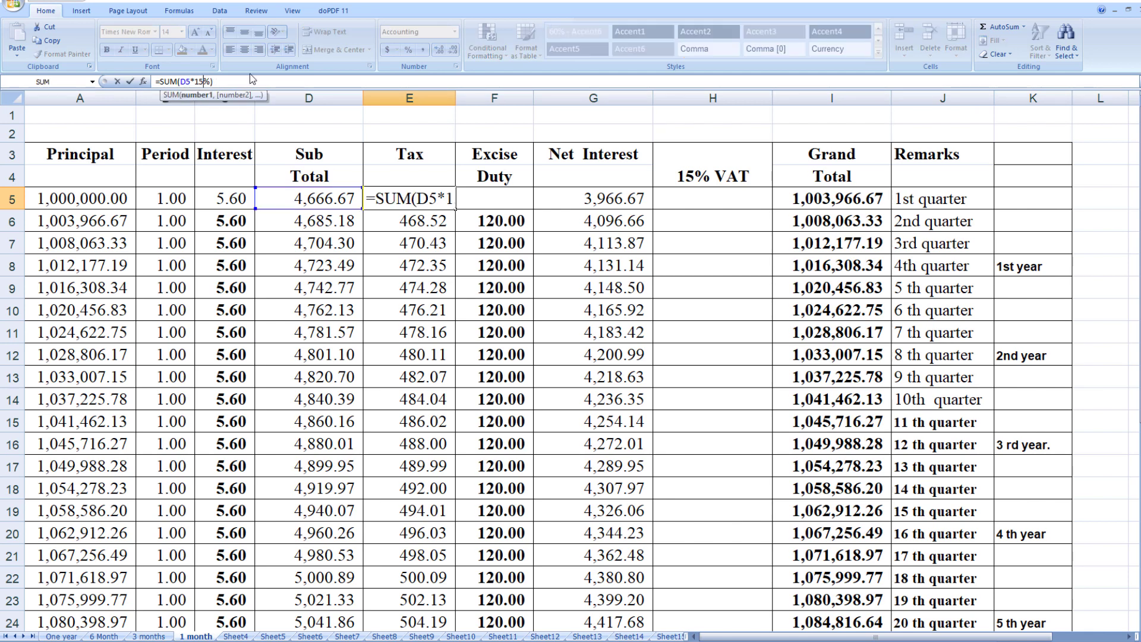
key("BackSpace")
type("0")
key("Return")
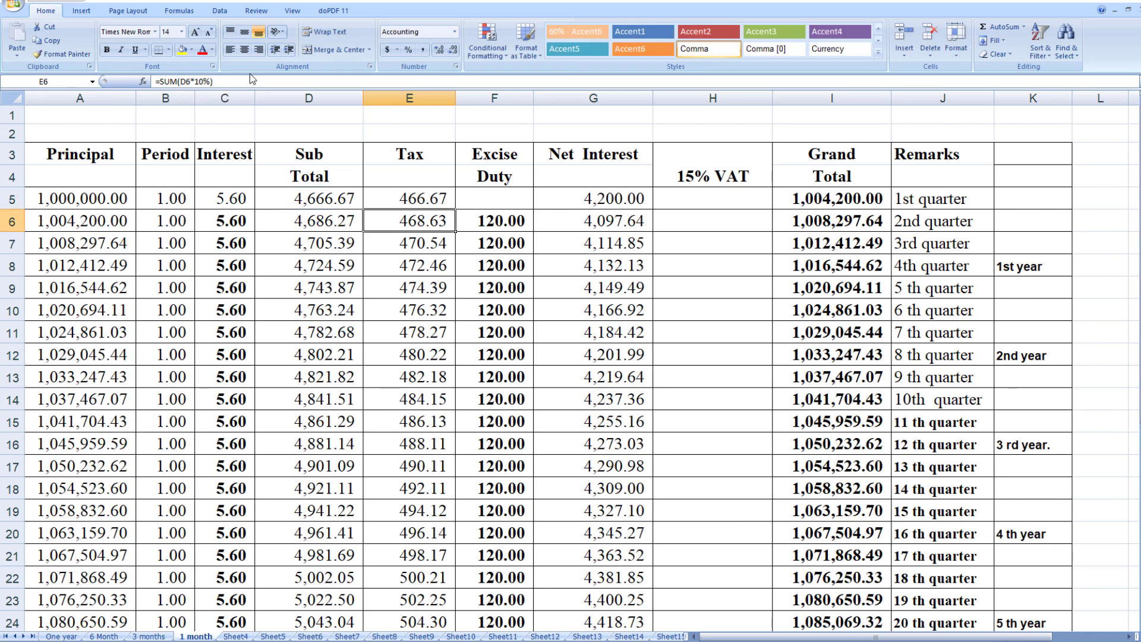
left_click(409, 198)
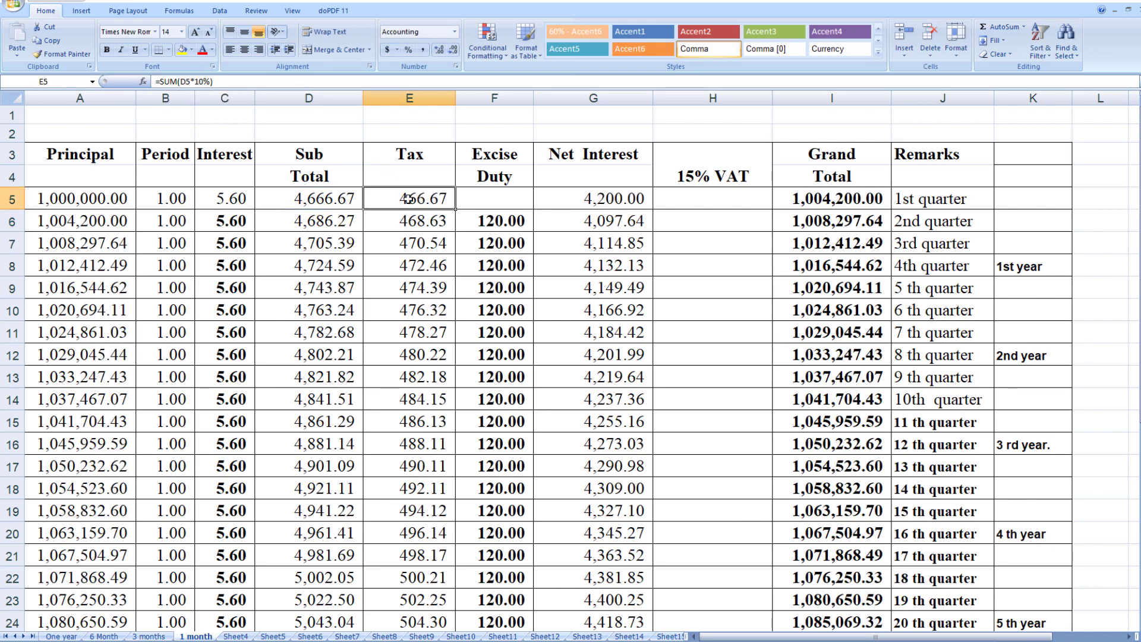
Set the E5 tax formula back to =SUM(D5*15%).
left_click(479, 200)
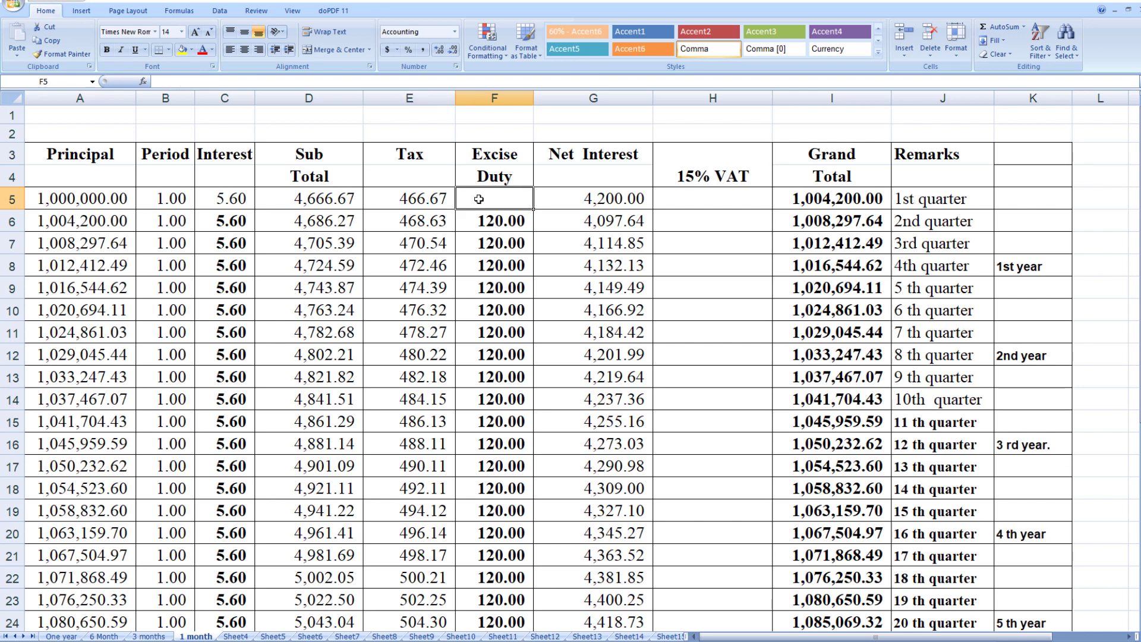
left_click(398, 204)
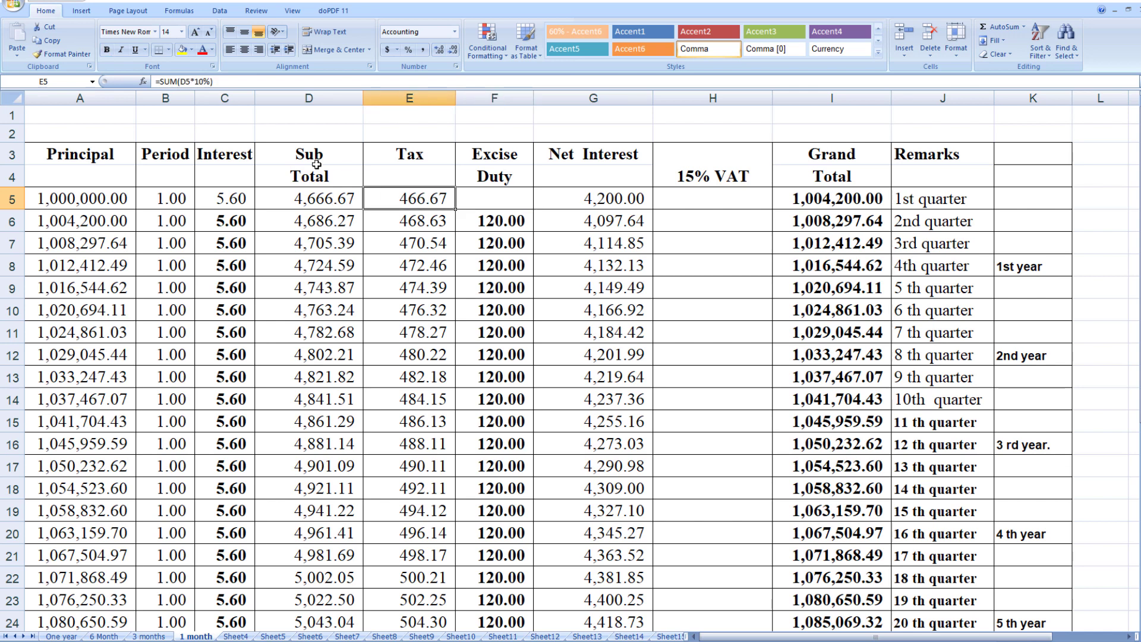
left_click(208, 81)
key("BackSpace")
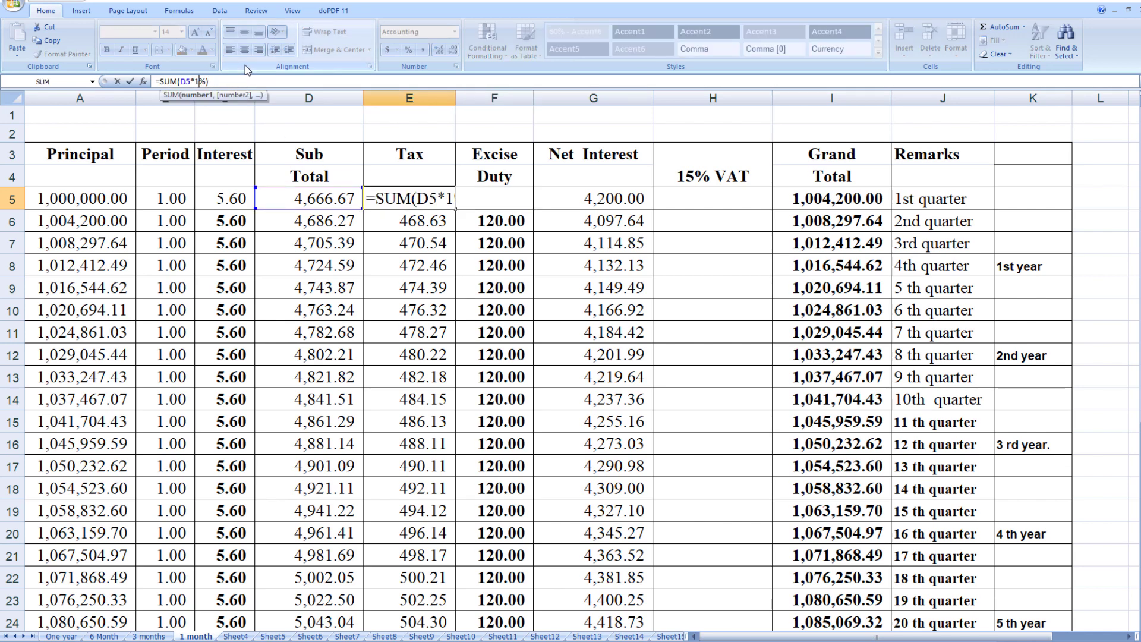
type("5")
key("Return")
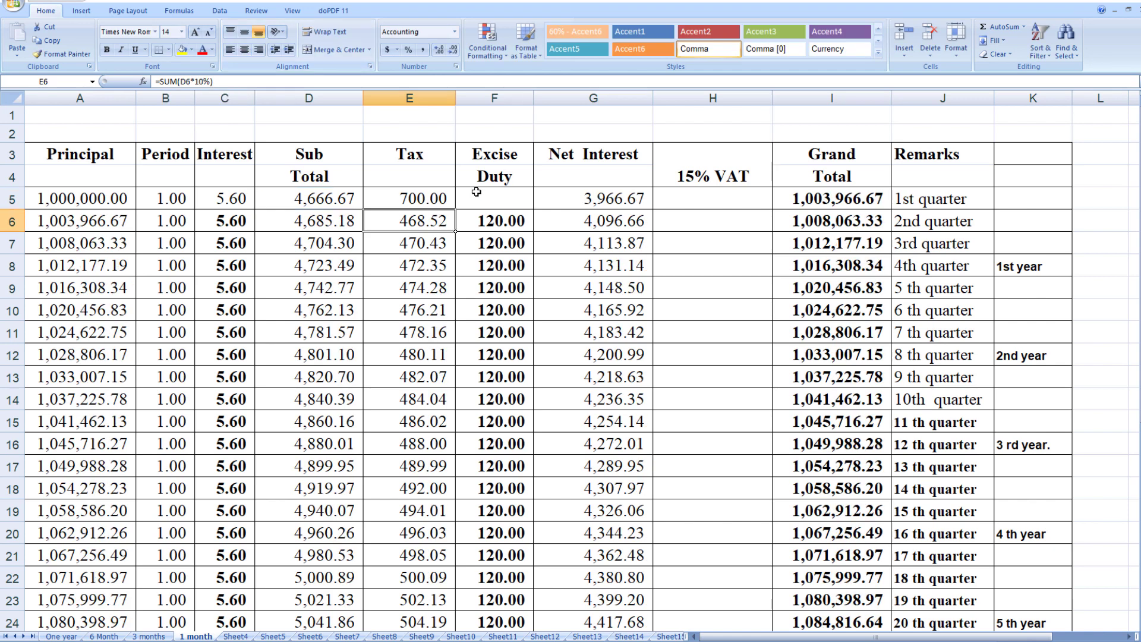
left_click(479, 190)
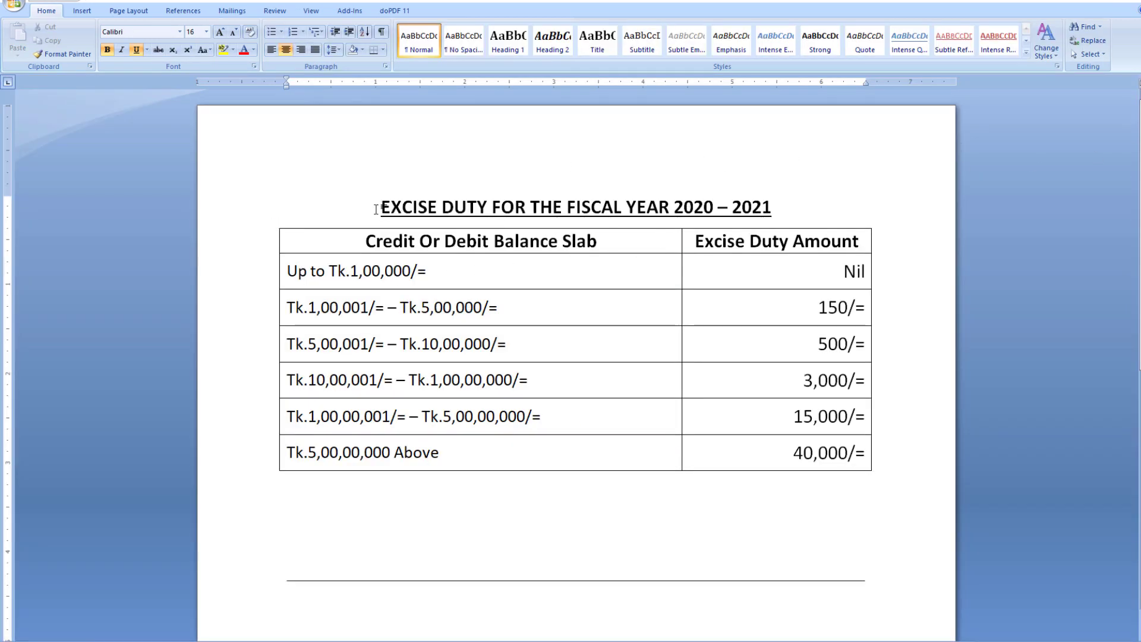
mouse_move(566, 287)
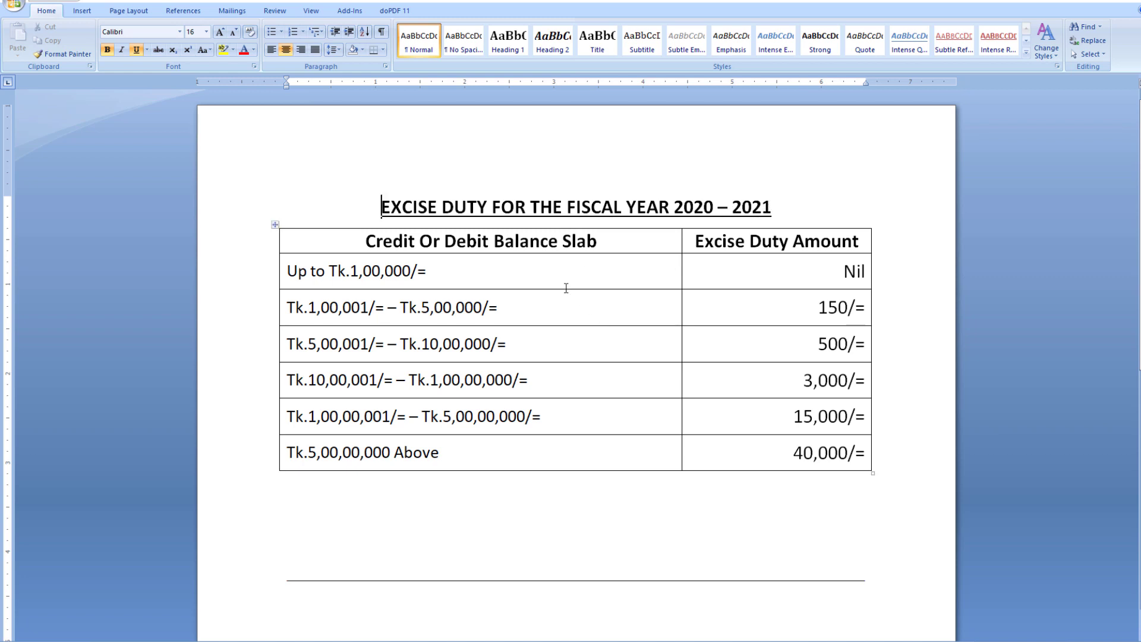
left_click_drag(287, 272, 441, 272)
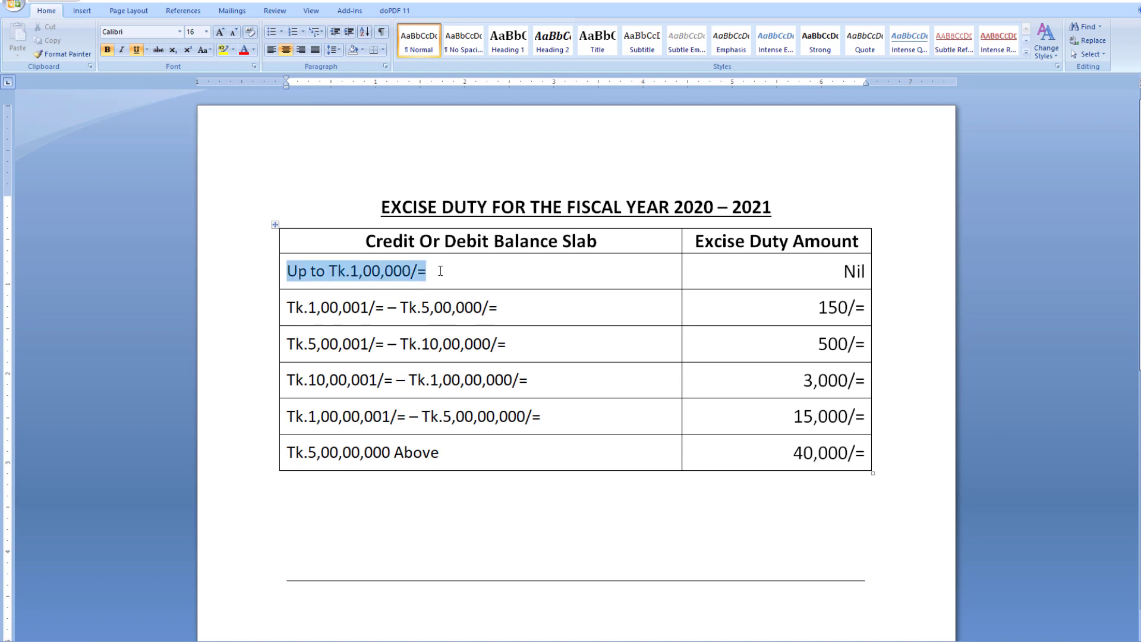
double_click(842, 274)
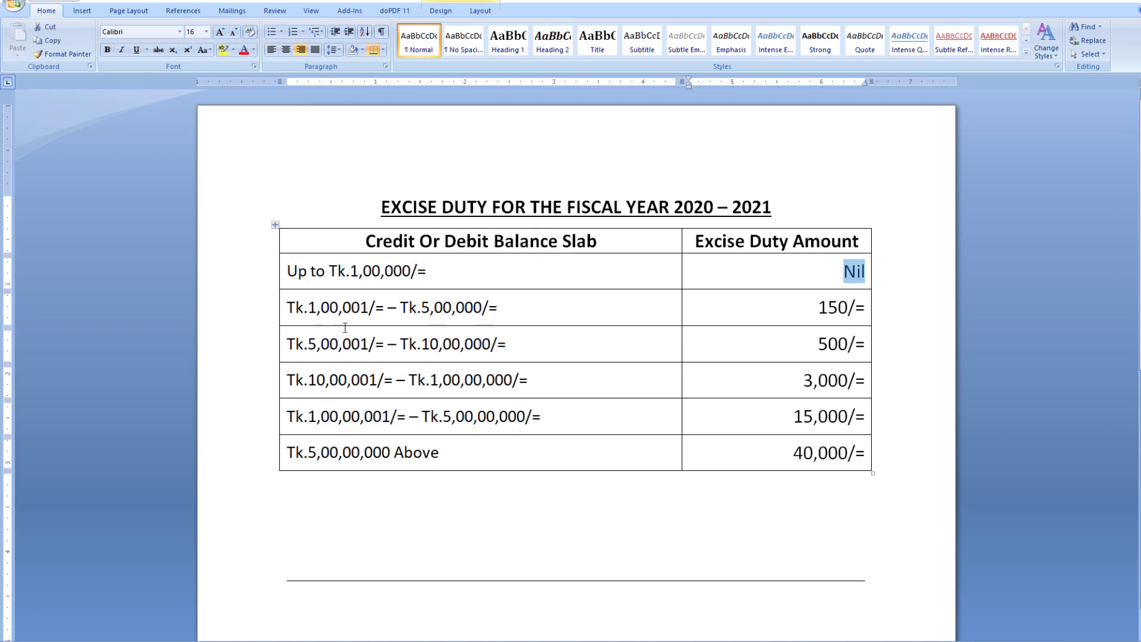
left_click(291, 307)
left_click_drag(296, 307, 500, 307)
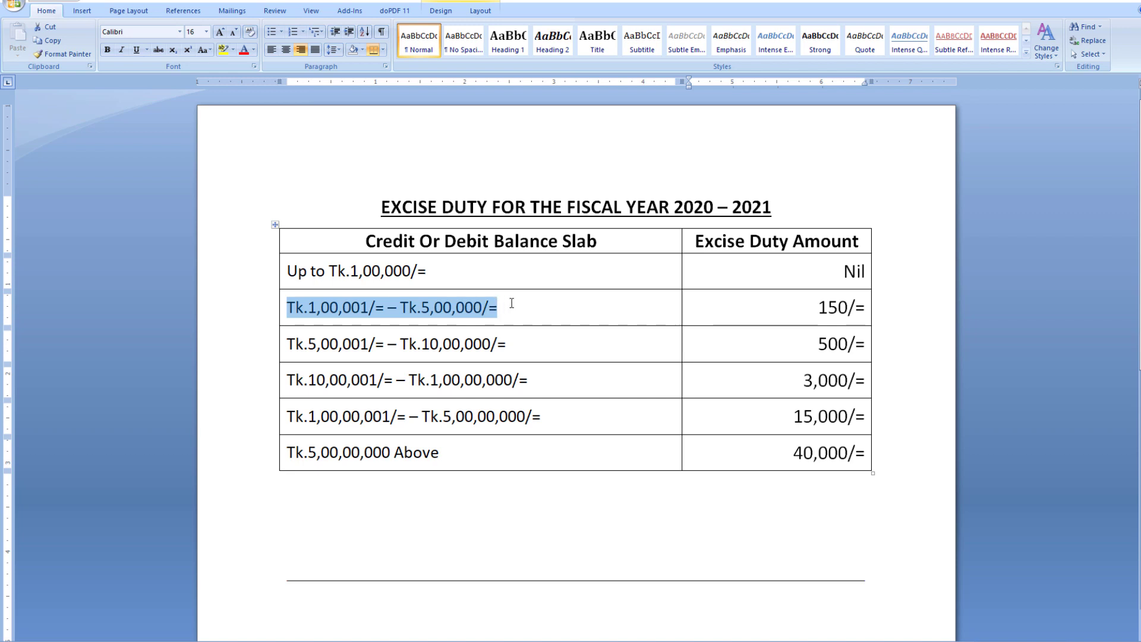
left_click_drag(818, 307, 830, 320)
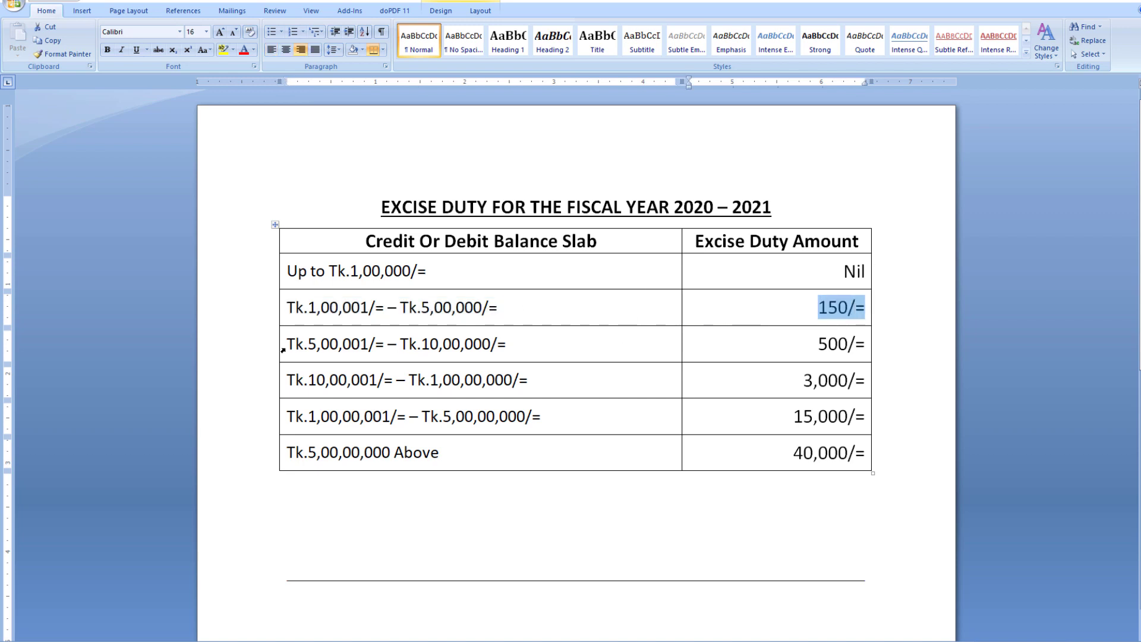
left_click_drag(288, 344, 514, 343)
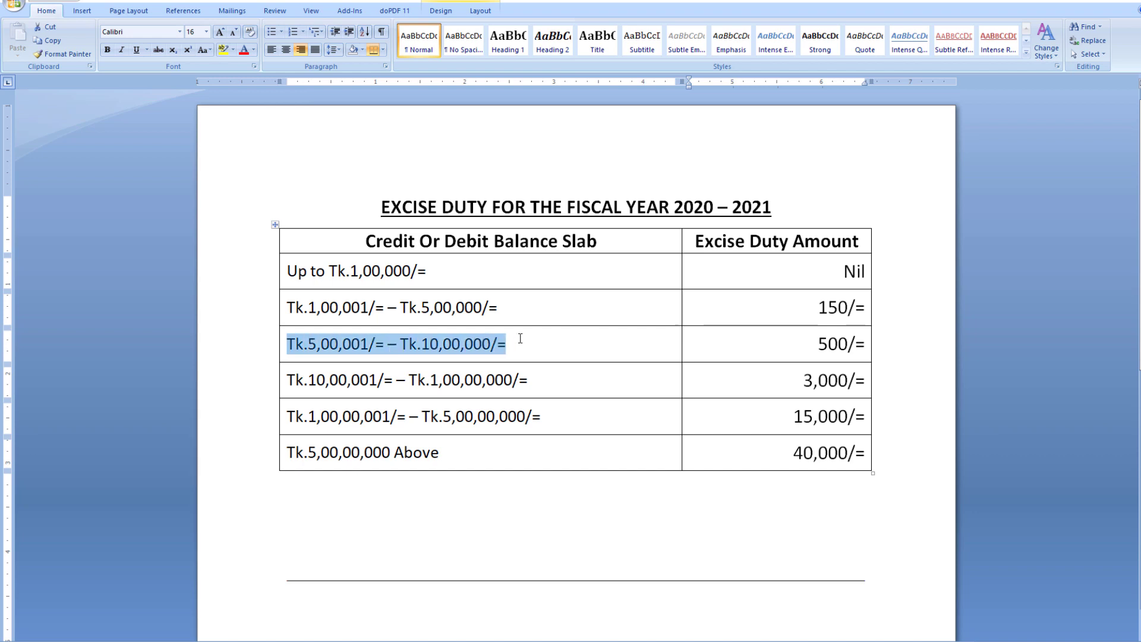
left_click_drag(809, 343, 876, 344)
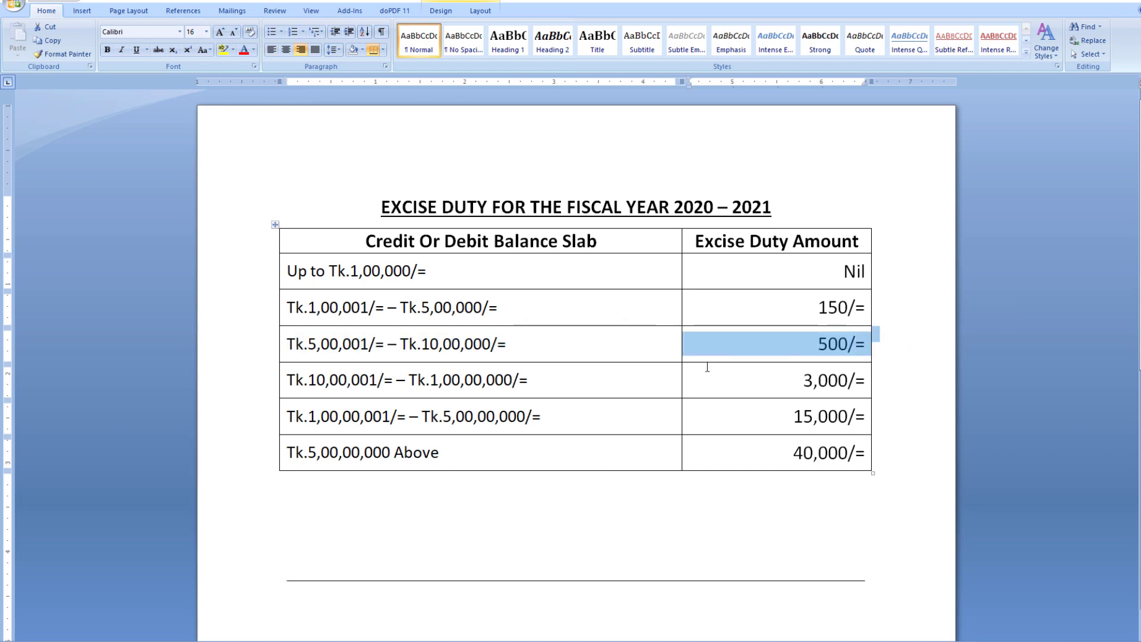
left_click_drag(293, 383, 540, 378)
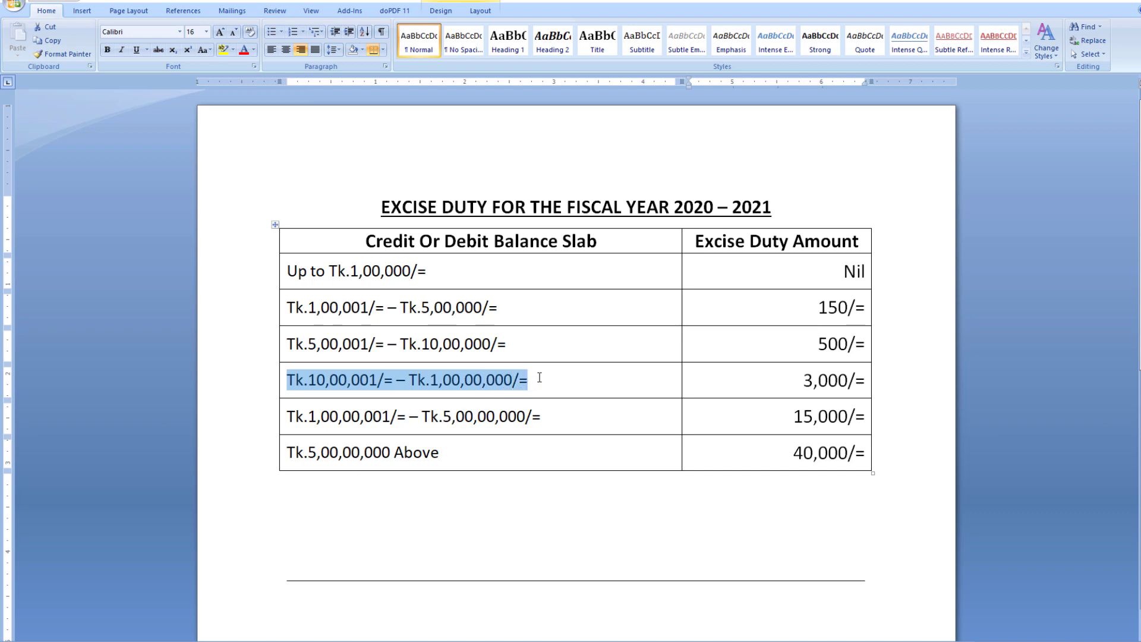
left_click_drag(801, 380, 866, 381)
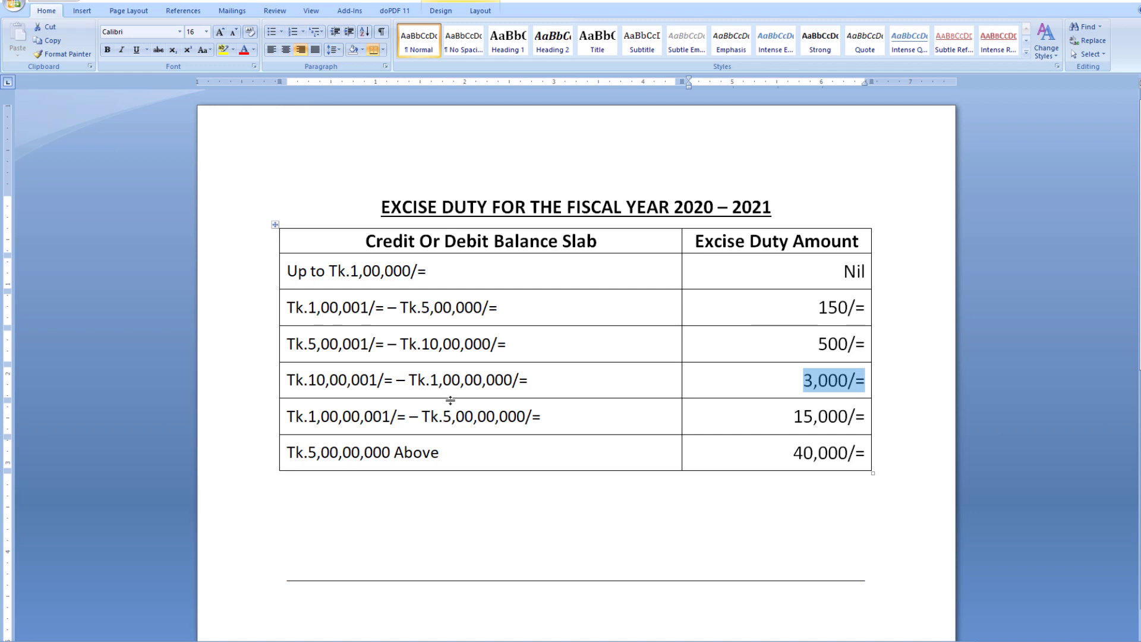
left_click(373, 378)
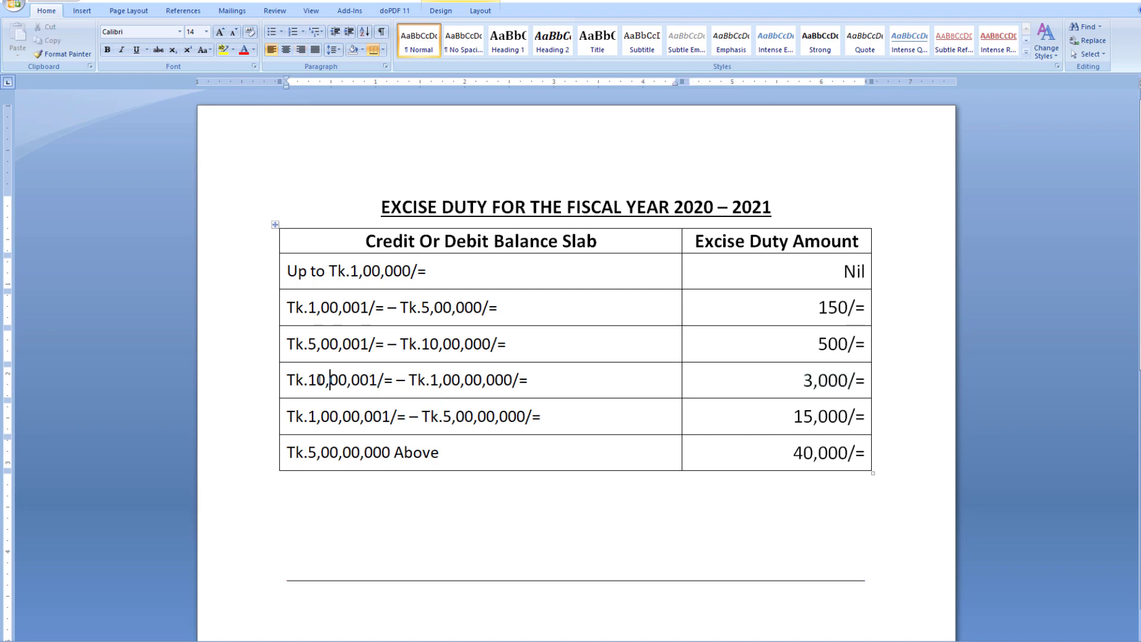
left_click_drag(308, 380, 397, 381)
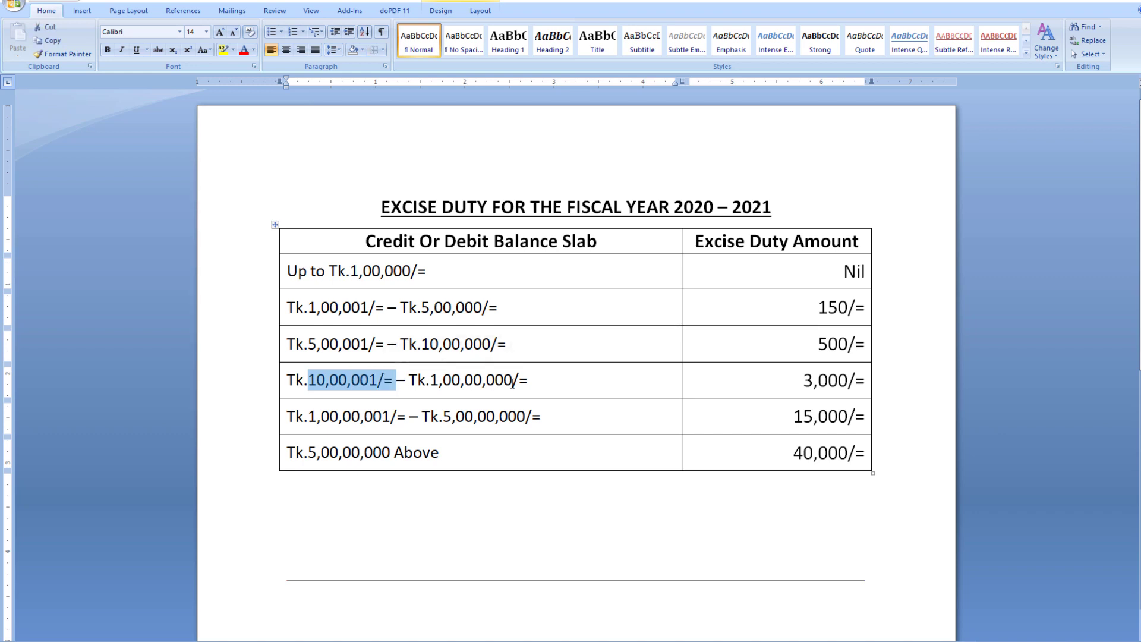
left_click(575, 384)
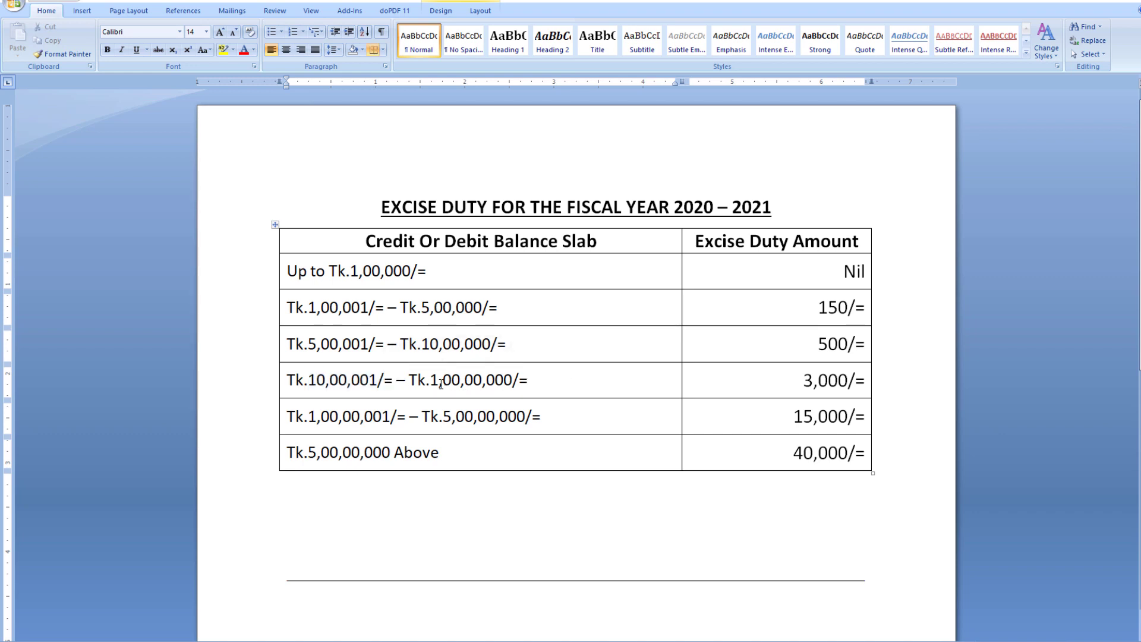
left_click_drag(289, 380, 739, 374)
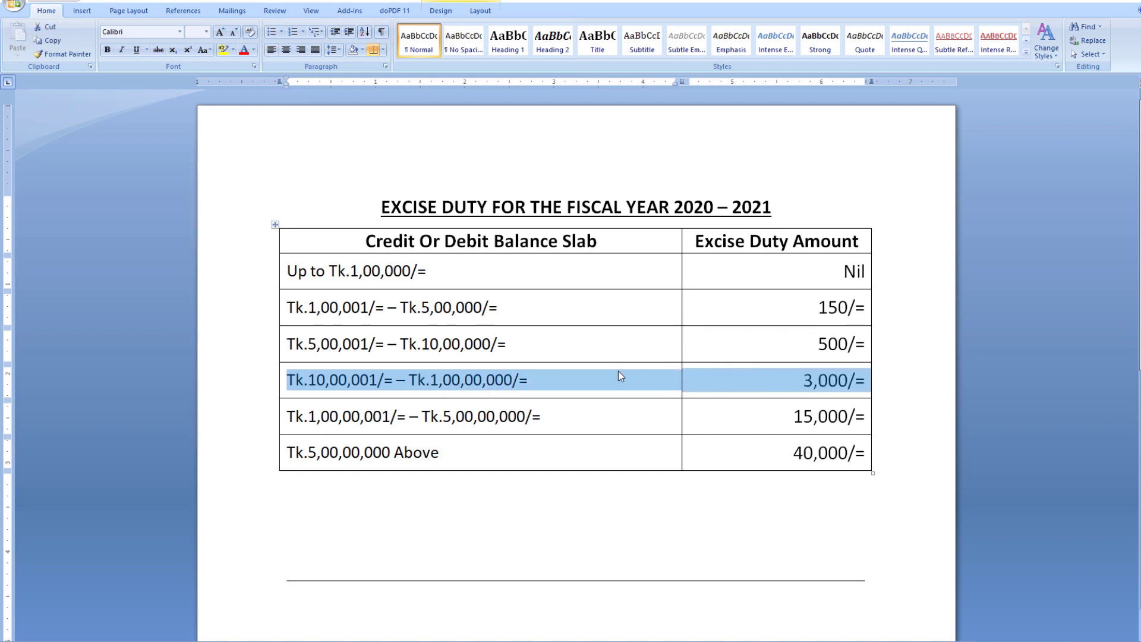
left_click(460, 349)
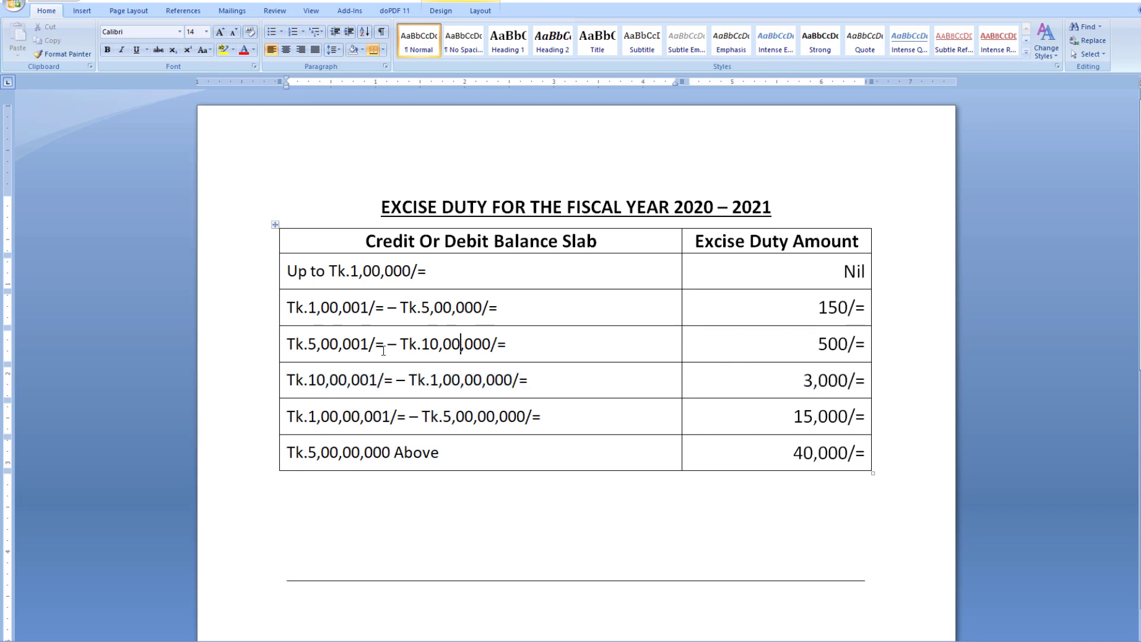
left_click_drag(288, 344, 504, 340)
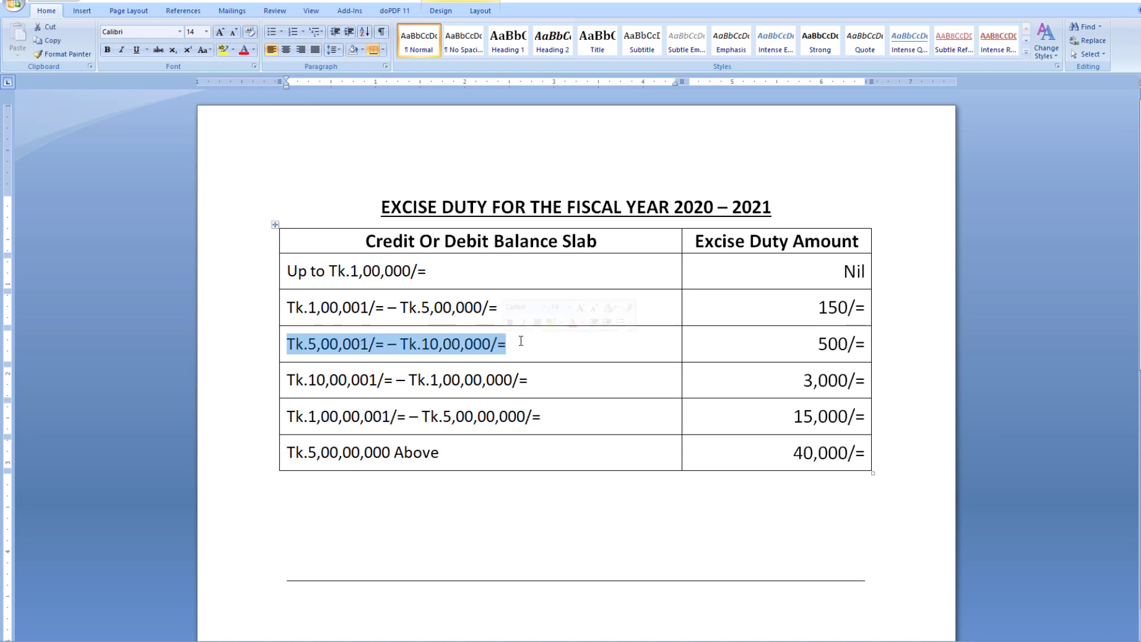
left_click(506, 341)
left_click_drag(422, 344, 507, 341)
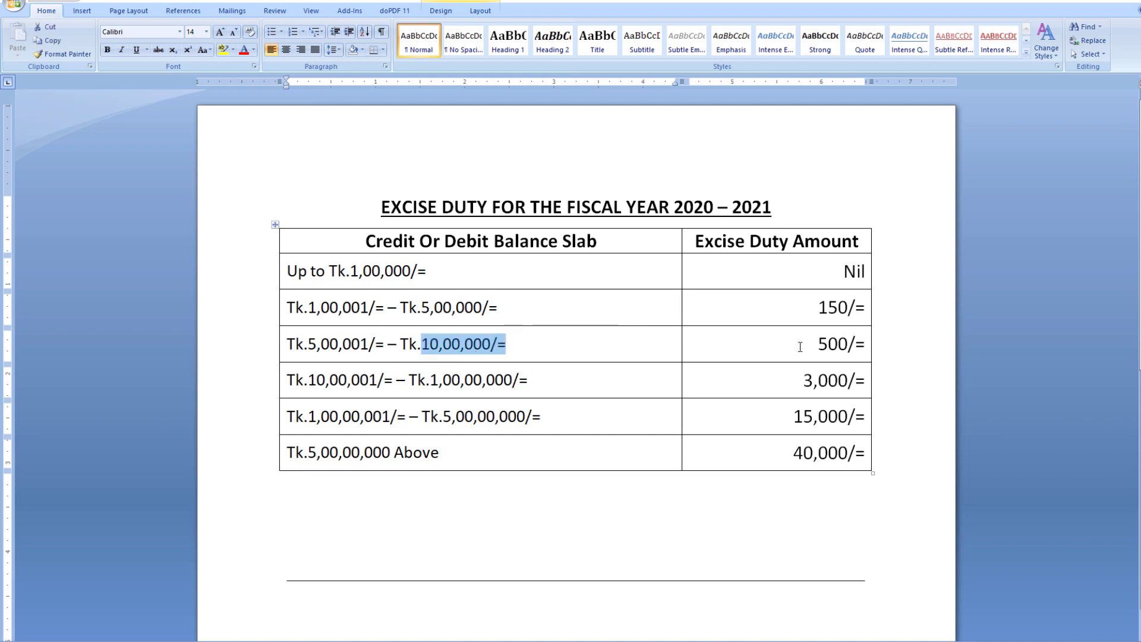
left_click_drag(818, 344, 881, 345)
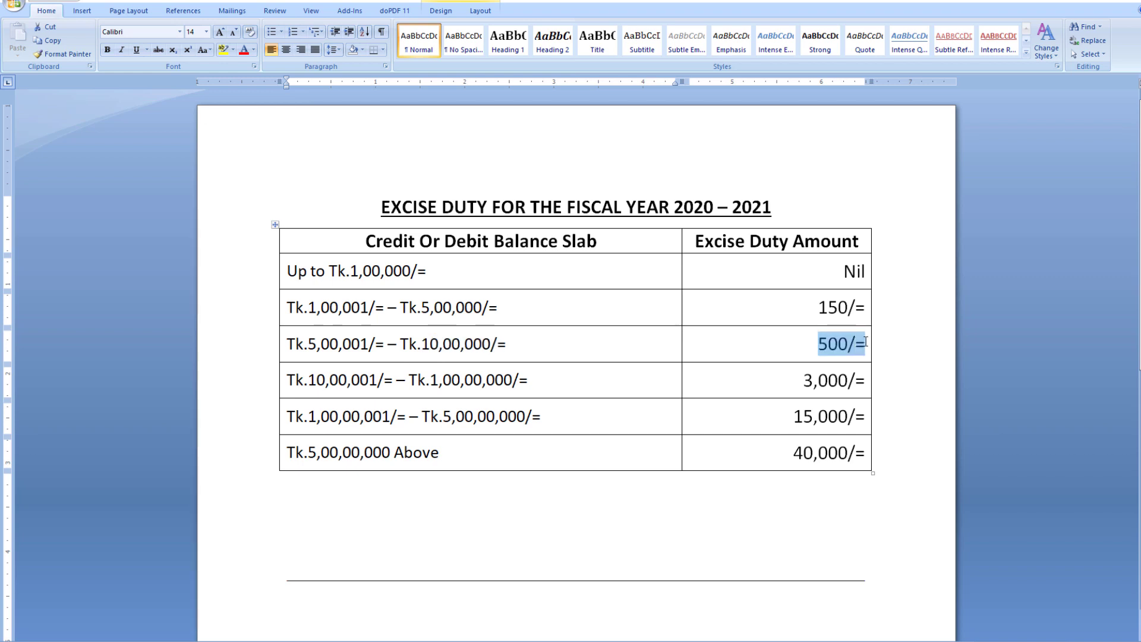
left_click(818, 344)
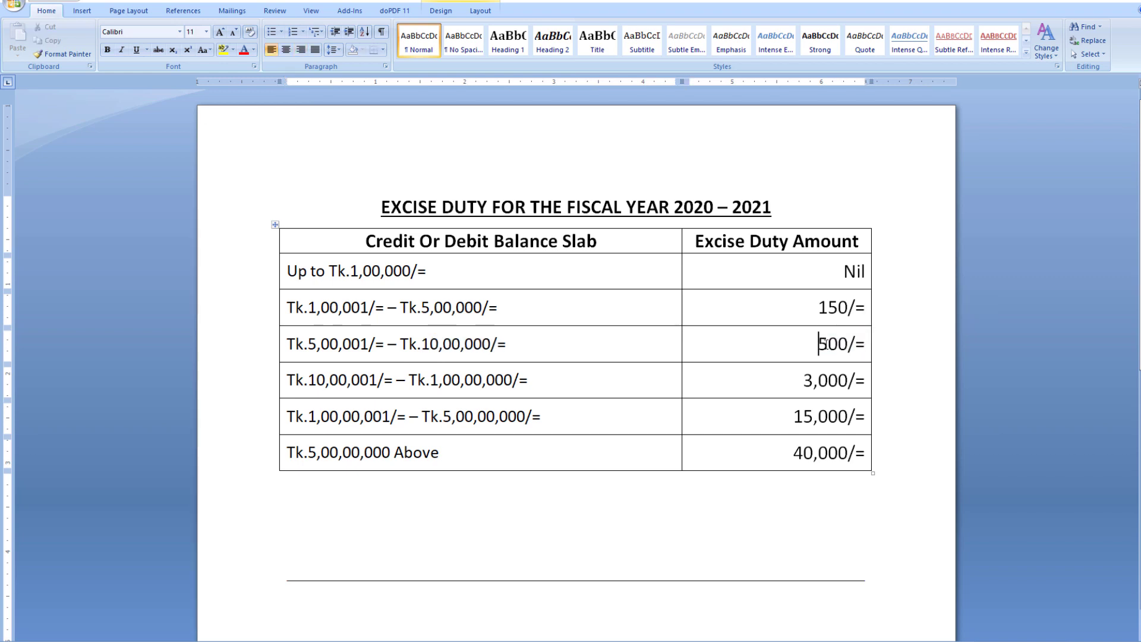
key("shift+Right")
key("shift+Right")
key("shift+Right")
key("shift+Right")
left_click_drag(805, 380, 860, 379)
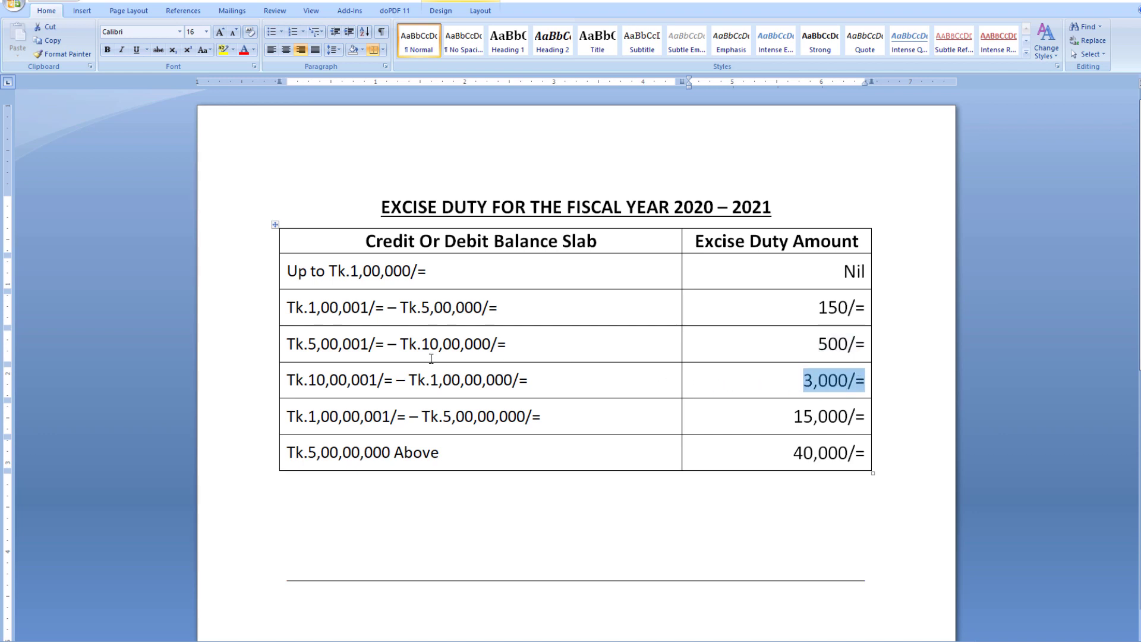
left_click(509, 345)
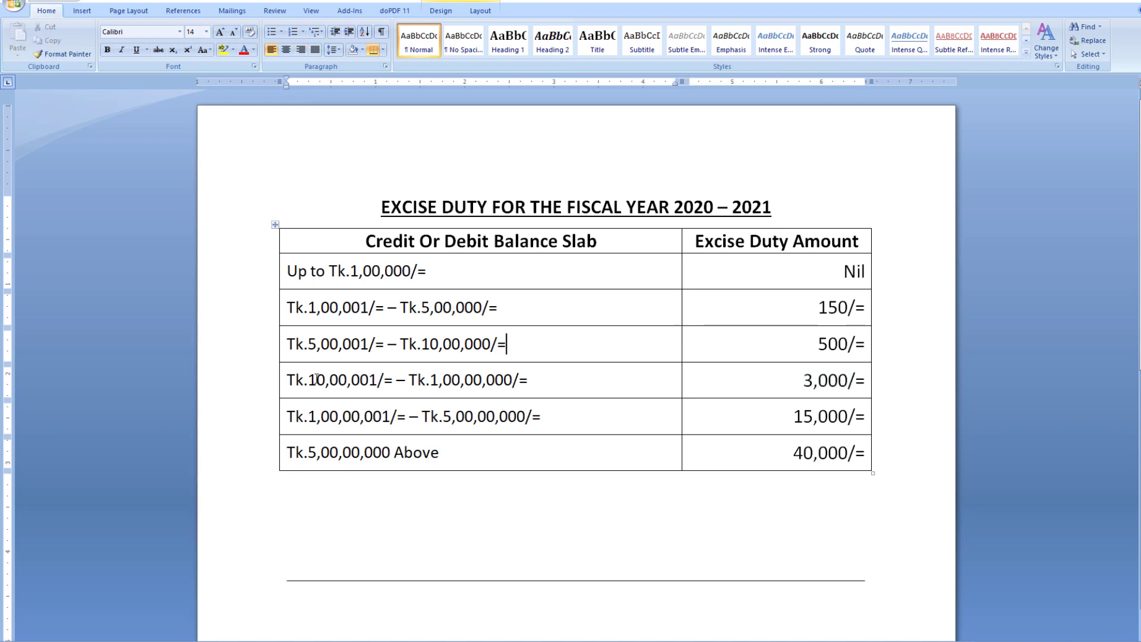
left_click_drag(313, 380, 529, 380)
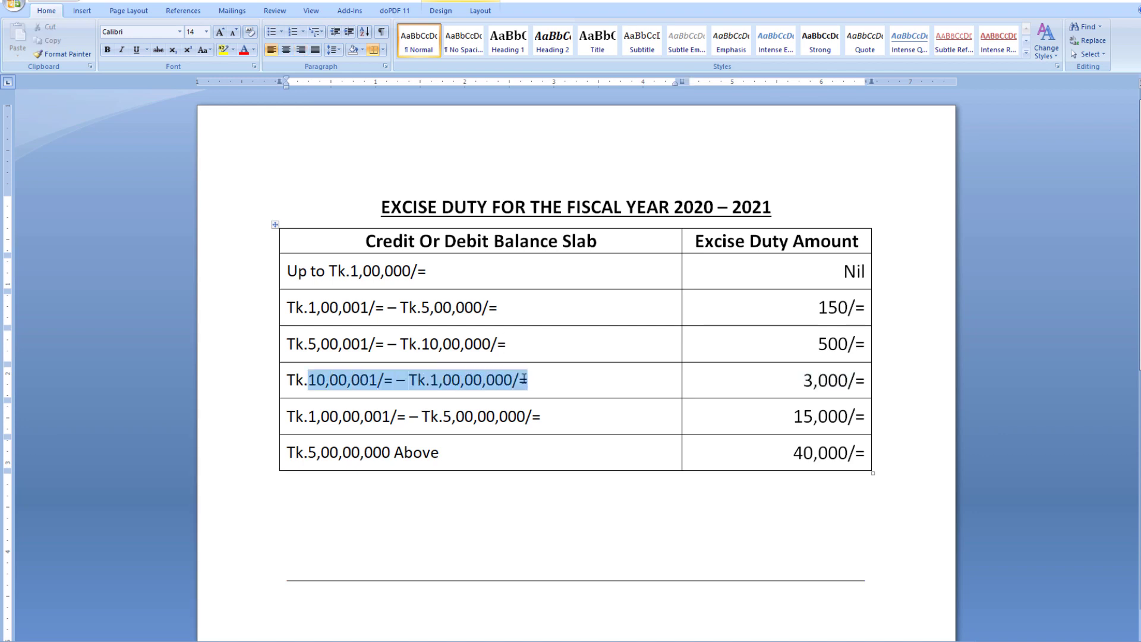
left_click_drag(800, 381, 866, 380)
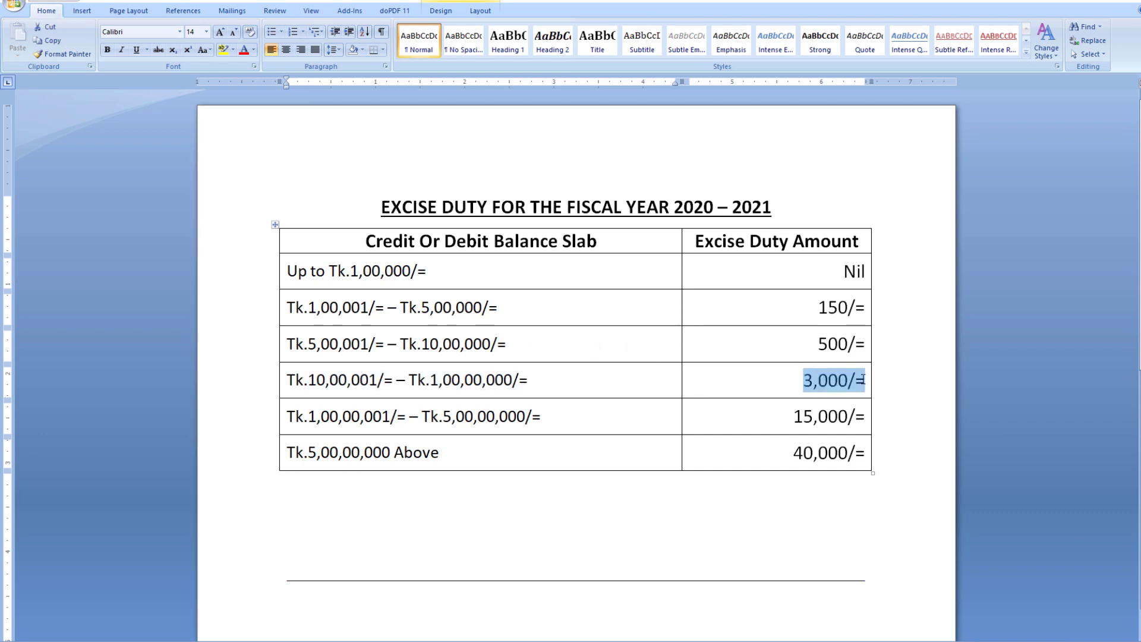
left_click(535, 344)
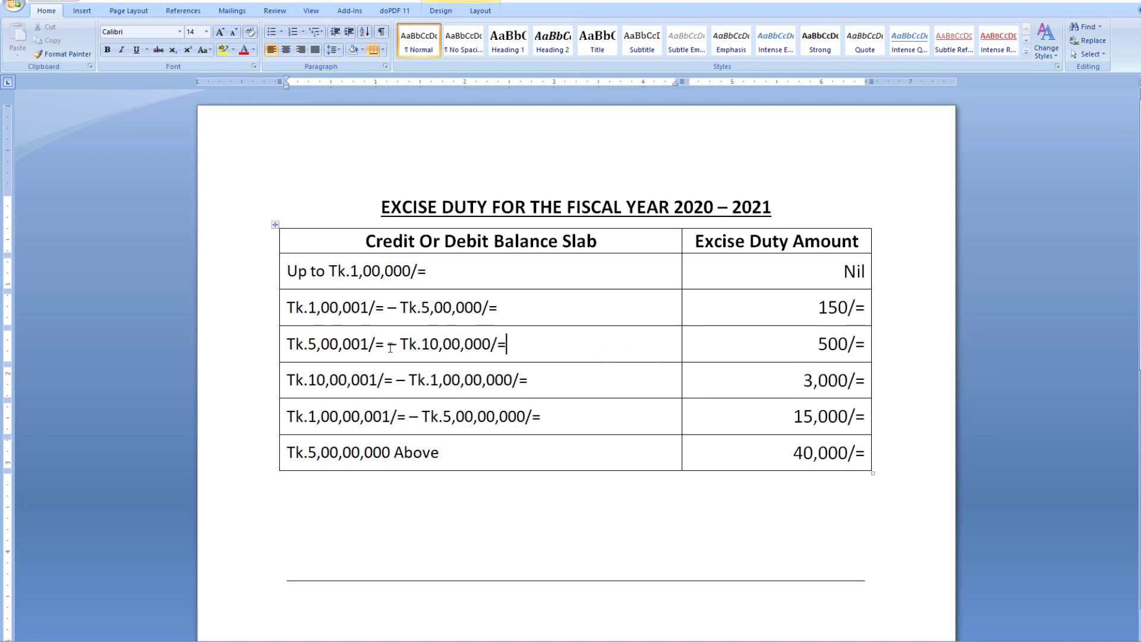
left_click_drag(403, 344, 516, 344)
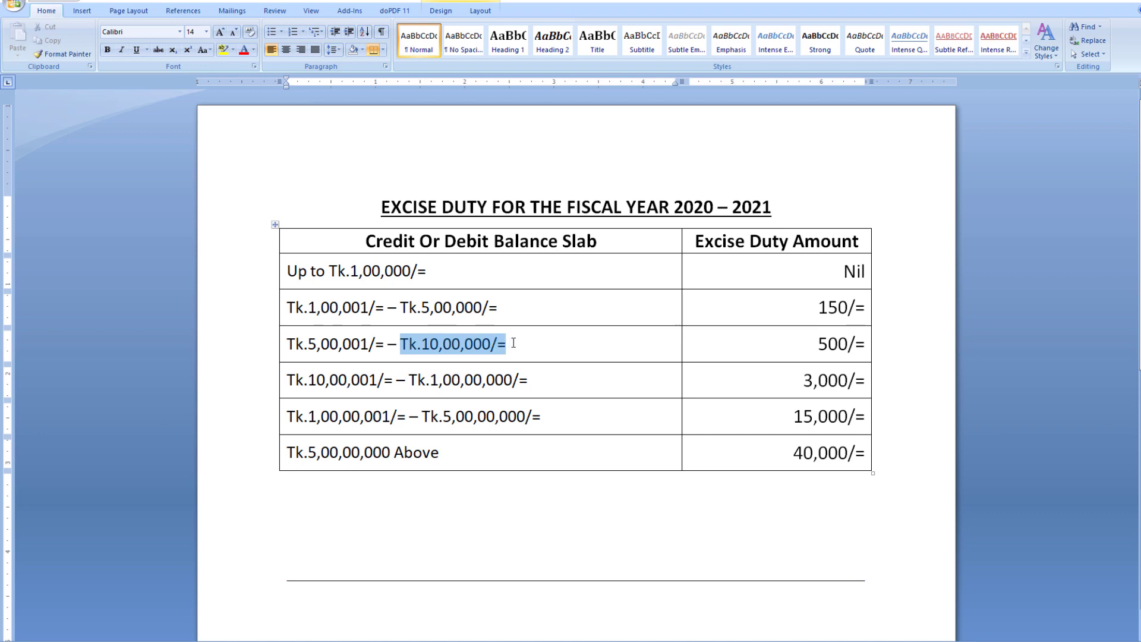
left_click(519, 343)
left_click_drag(402, 344, 510, 344)
left_click_drag(817, 344, 867, 345)
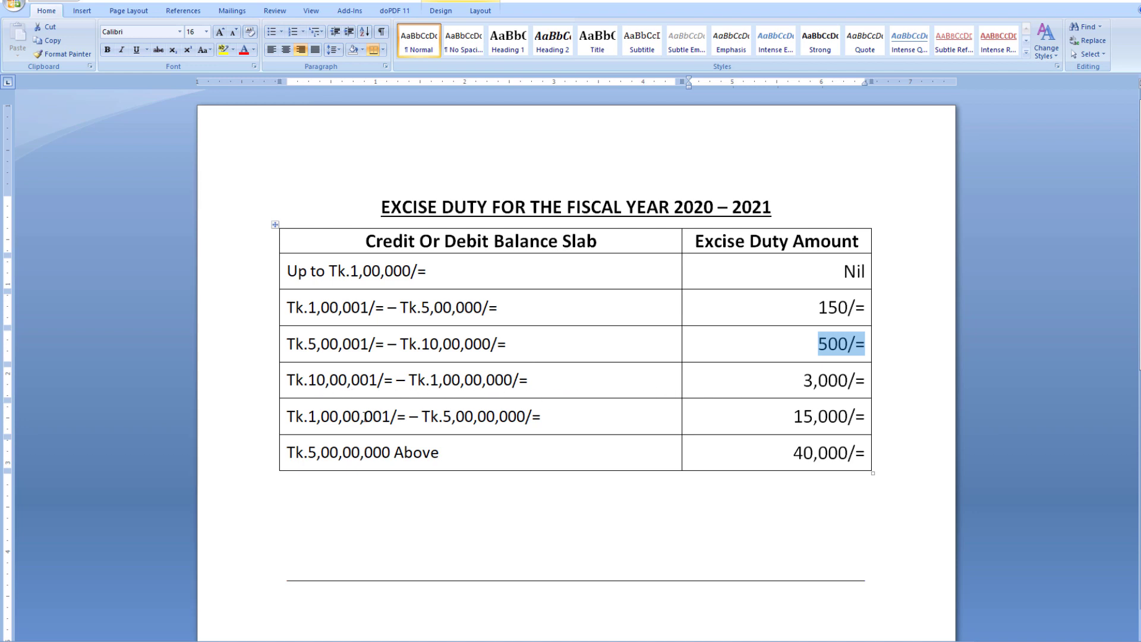
left_click_drag(312, 417, 547, 416)
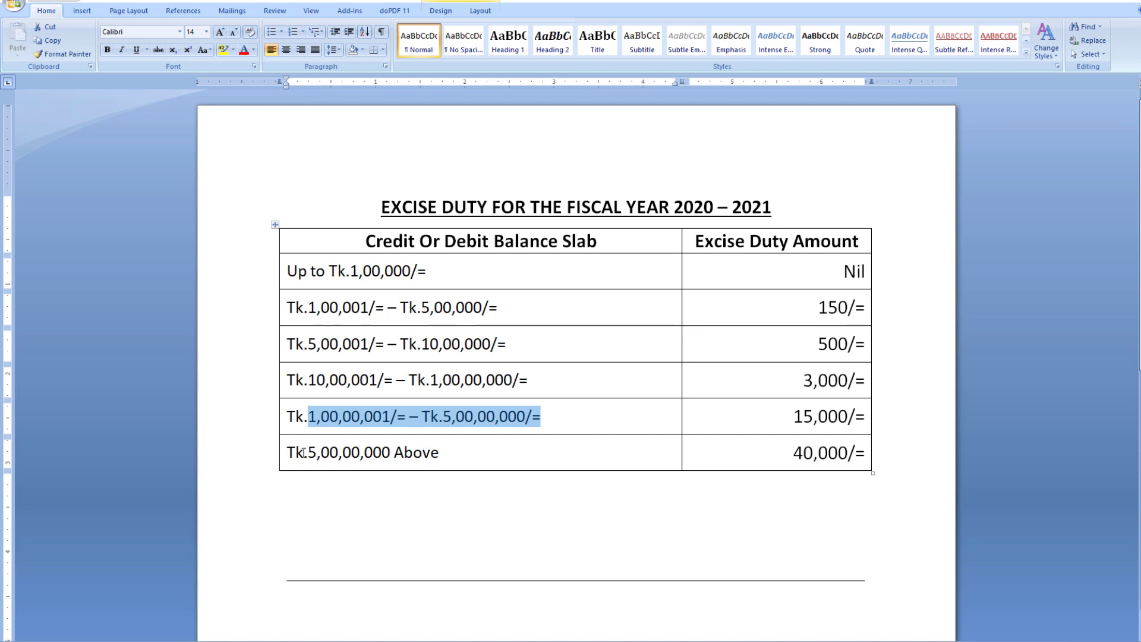
mouse_move(290, 453)
left_mouse_down()
mouse_move(764, 453)
mouse_move(755, 467)
left_mouse_up()
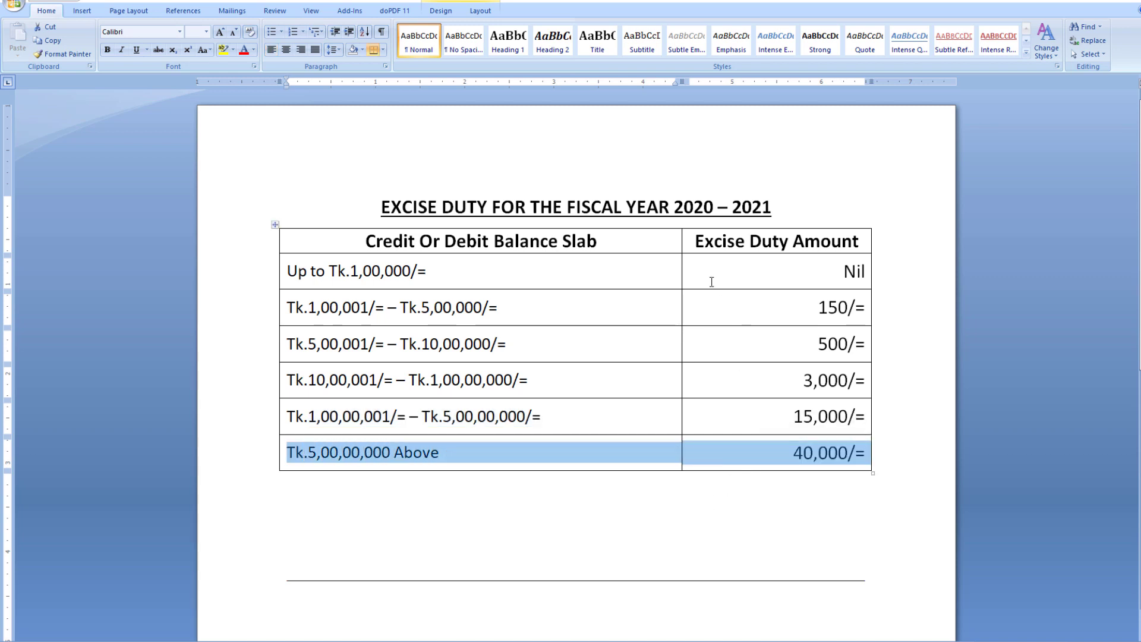
left_click_drag(695, 247, 860, 243)
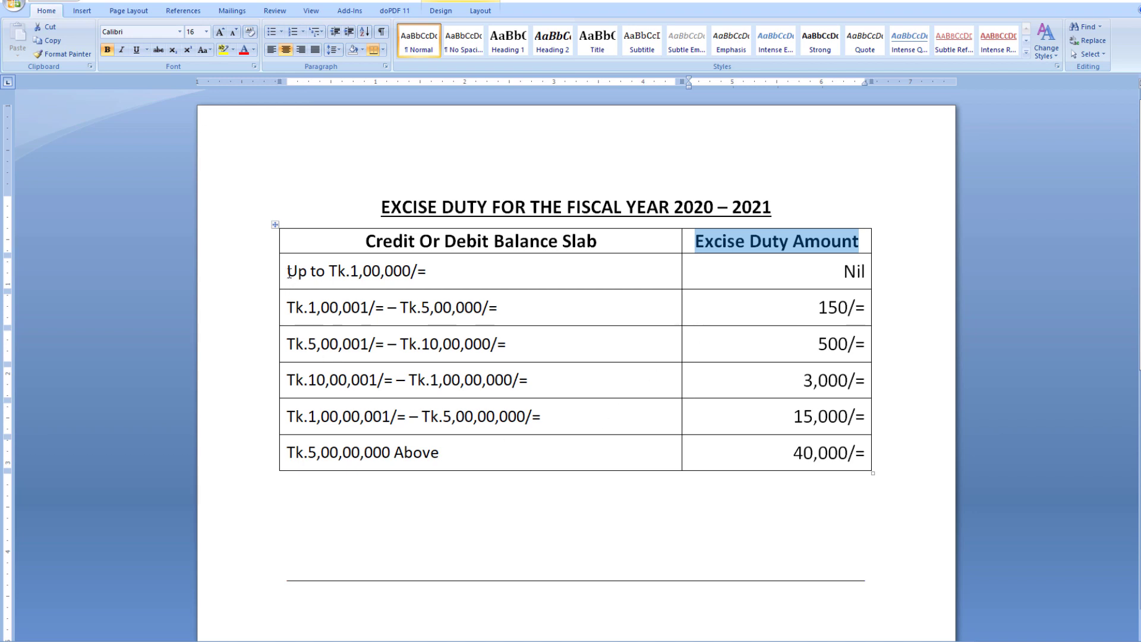
left_click_drag(288, 271, 404, 453)
left_click_drag(691, 443, 739, 443)
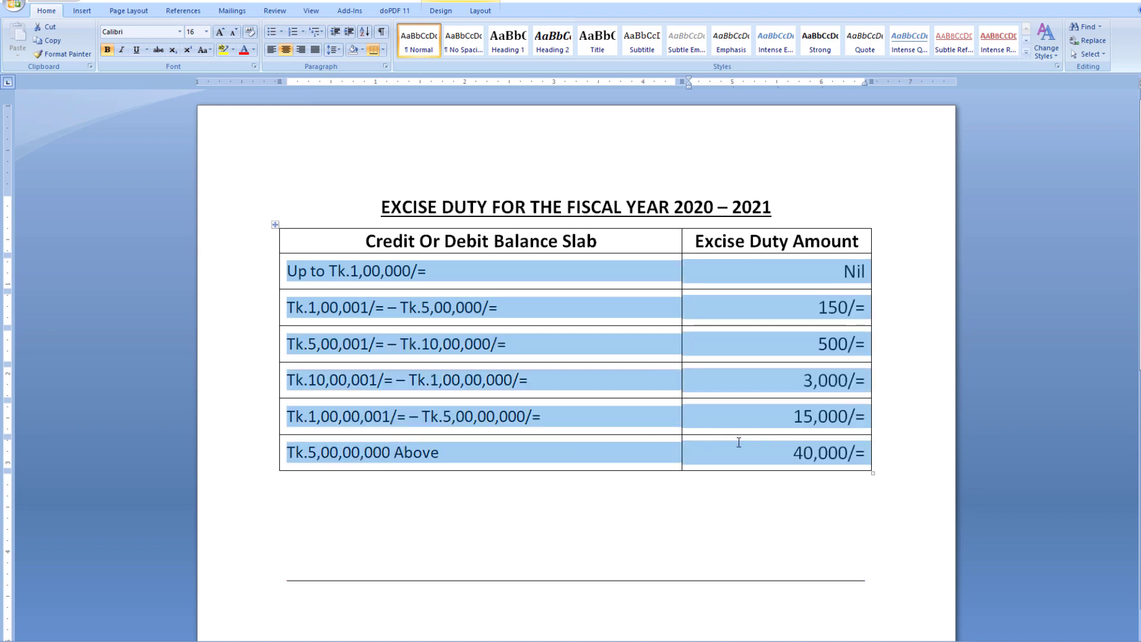
left_click(916, 445)
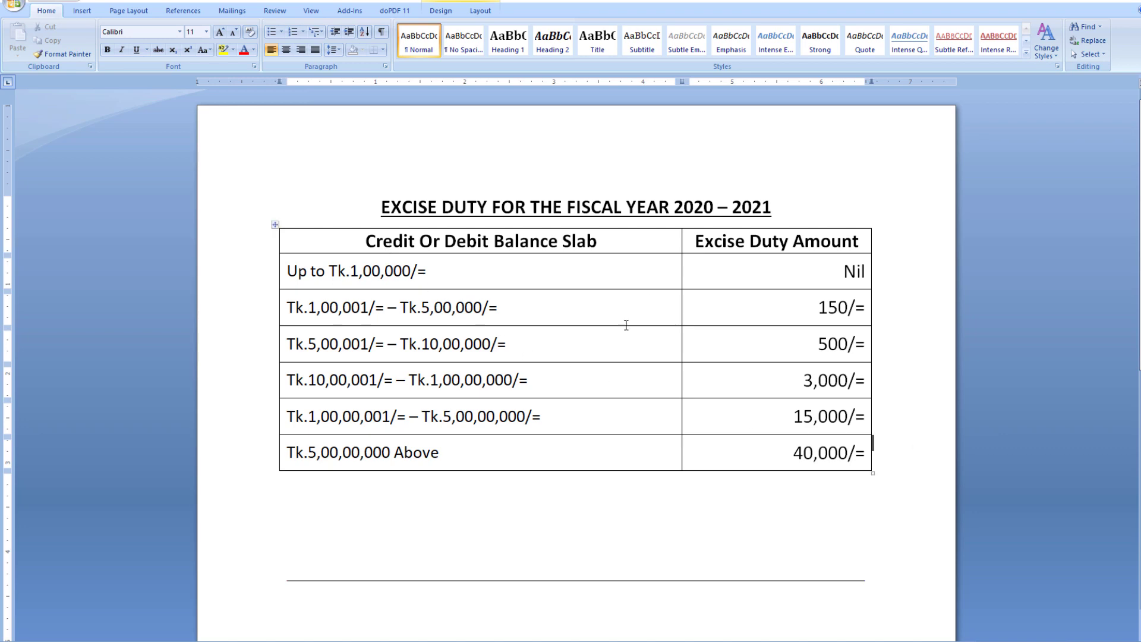
scroll(548, 427, "down", 3)
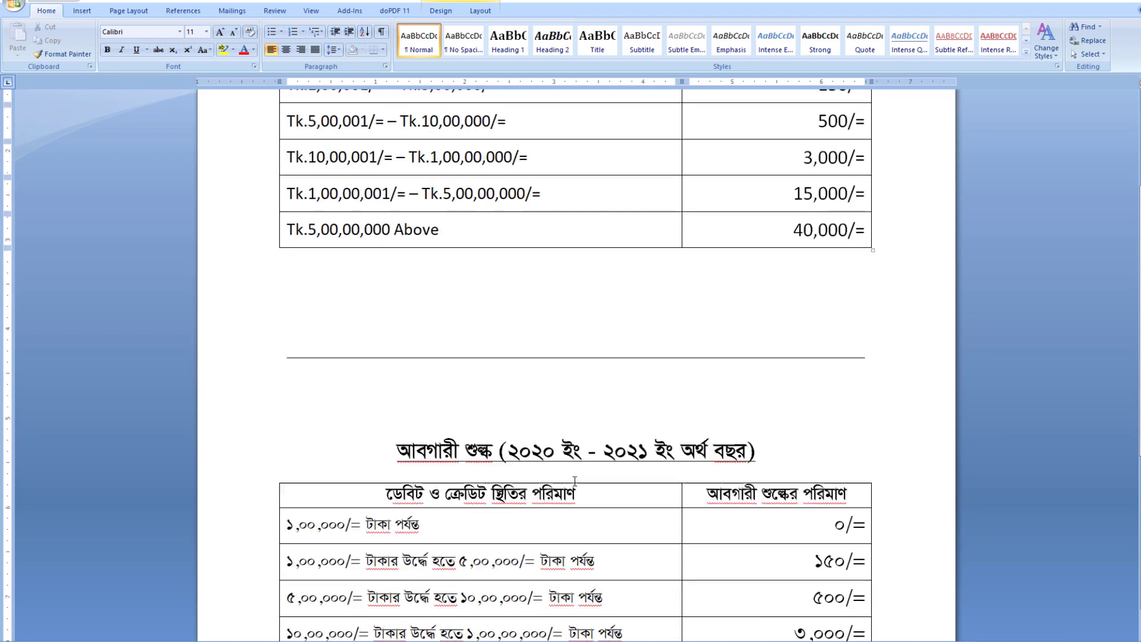
scroll(548, 427, "down", 3)
scroll(533, 297, "up", 1)
scroll(533, 294, "down", 1)
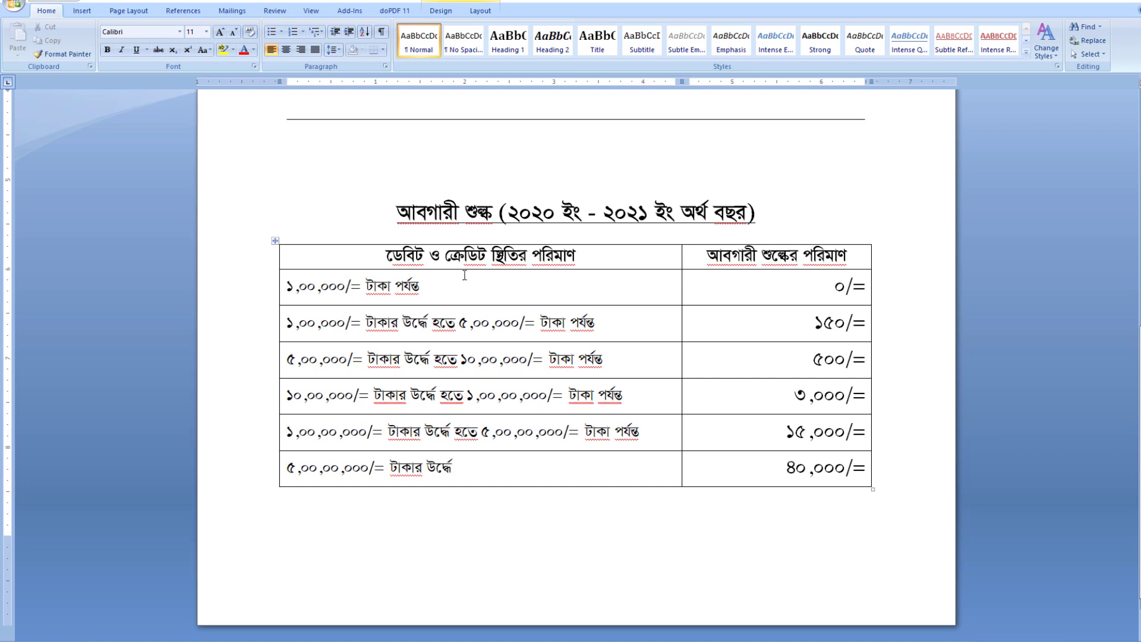
left_click_drag(383, 256, 737, 466)
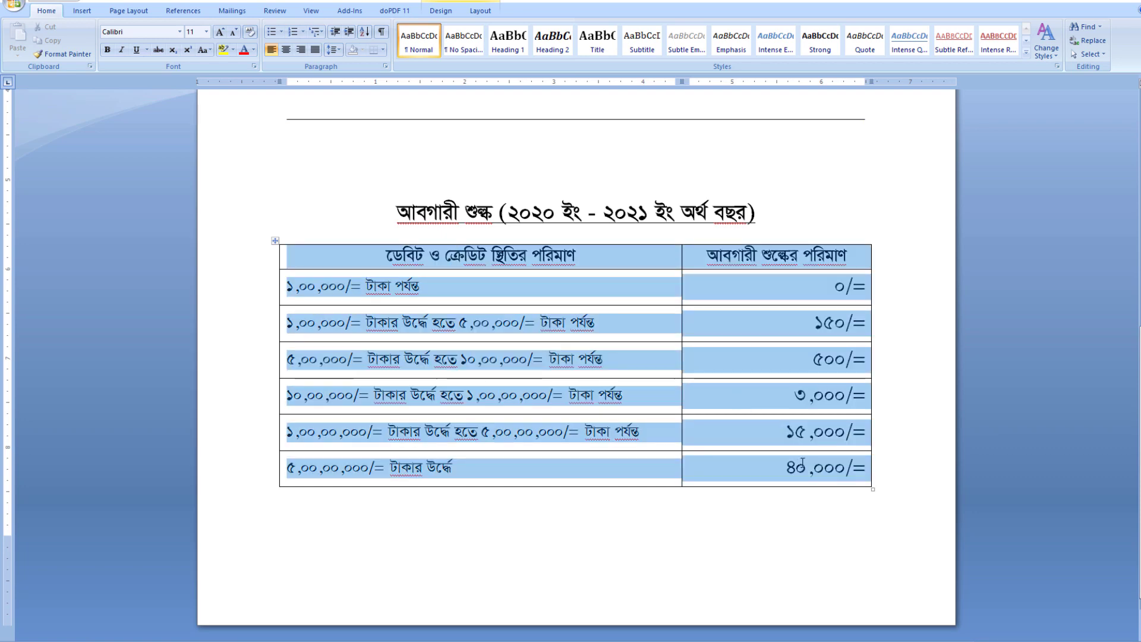
scroll(713, 458, "up", 3)
scroll(613, 390, "up", 4)
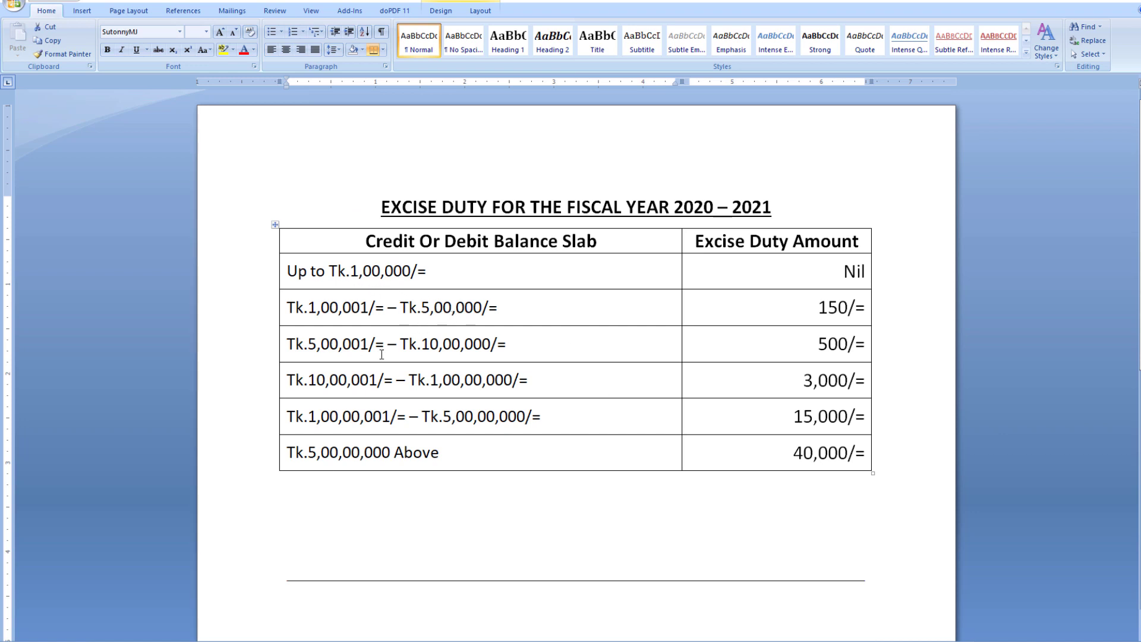
left_click_drag(441, 345, 506, 345)
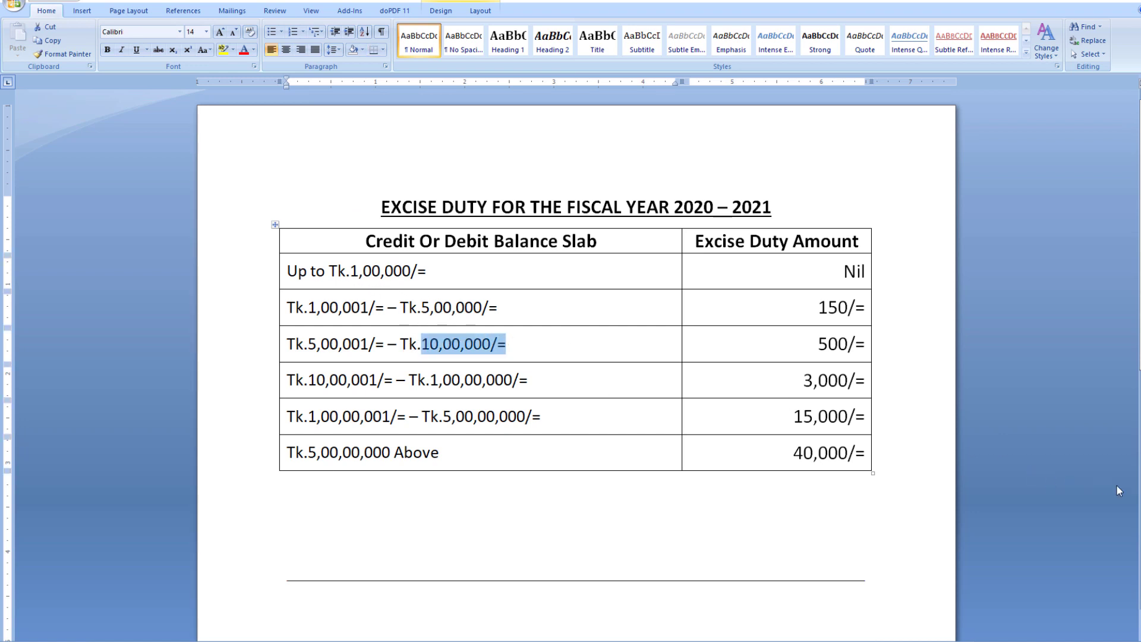
left_click(506, 345)
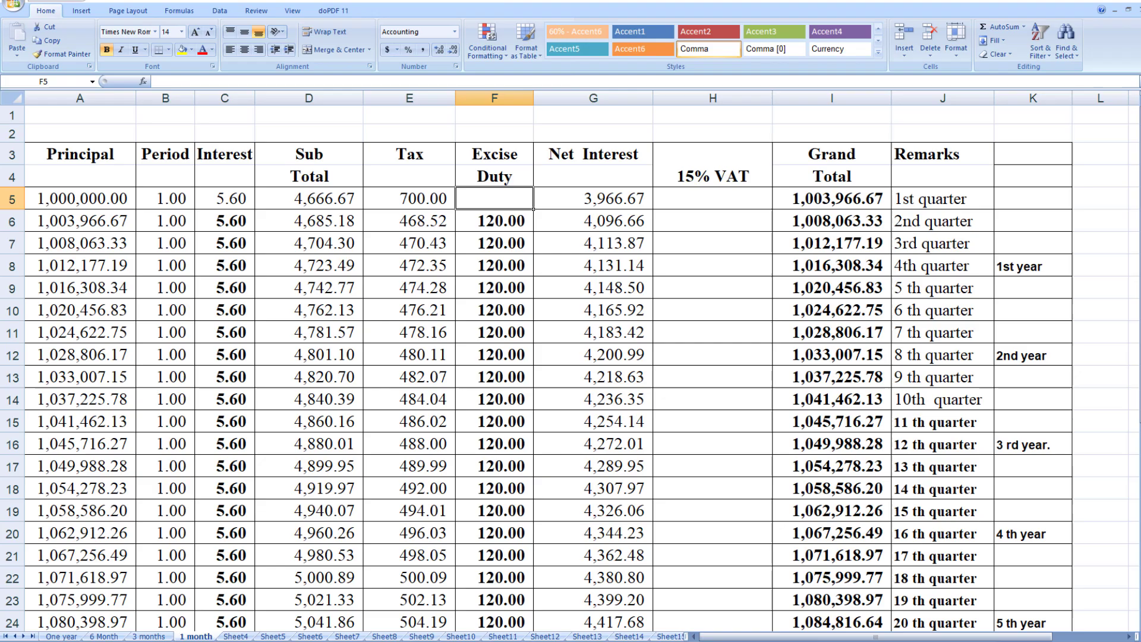
Enter 500 as the first-quarter excise duty in F5.
left_click(104, 202)
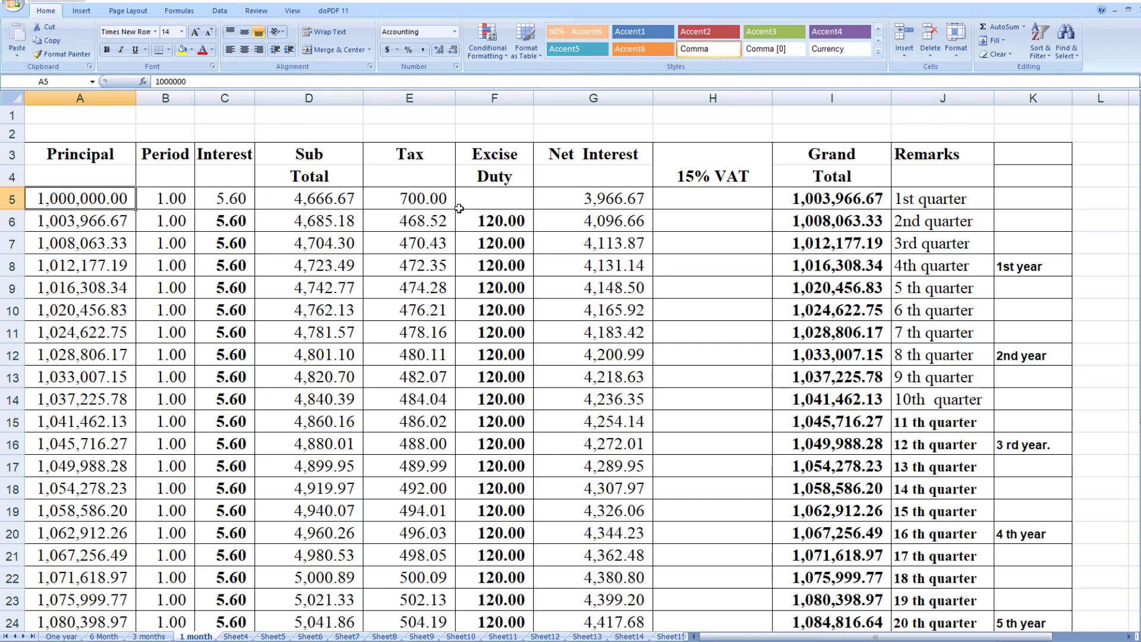
left_click(488, 202)
type("500")
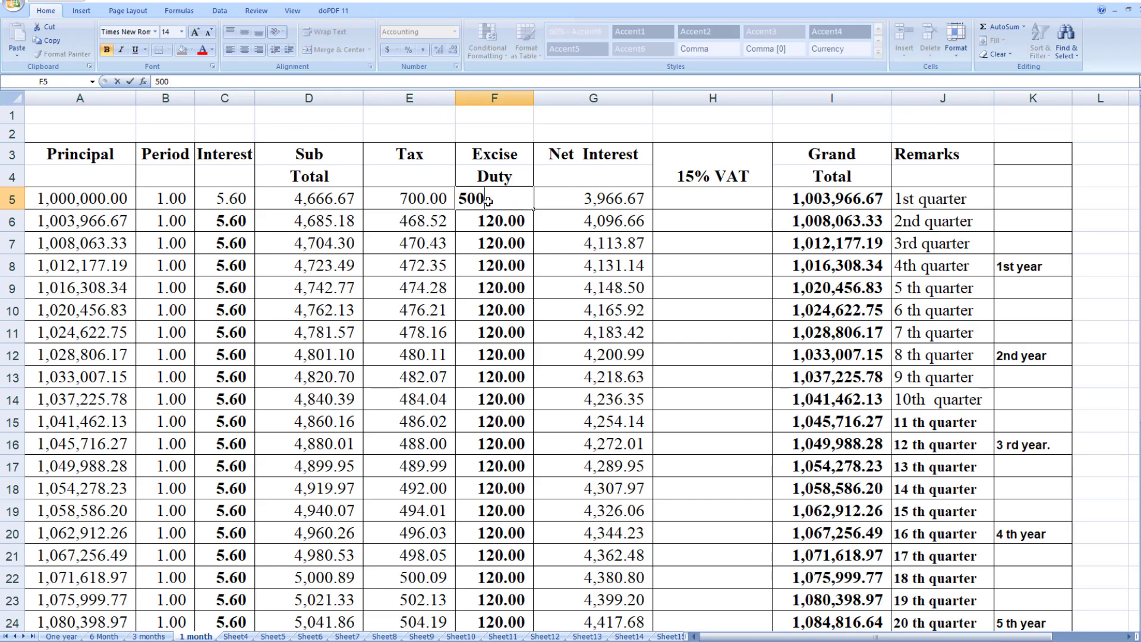
key("Return")
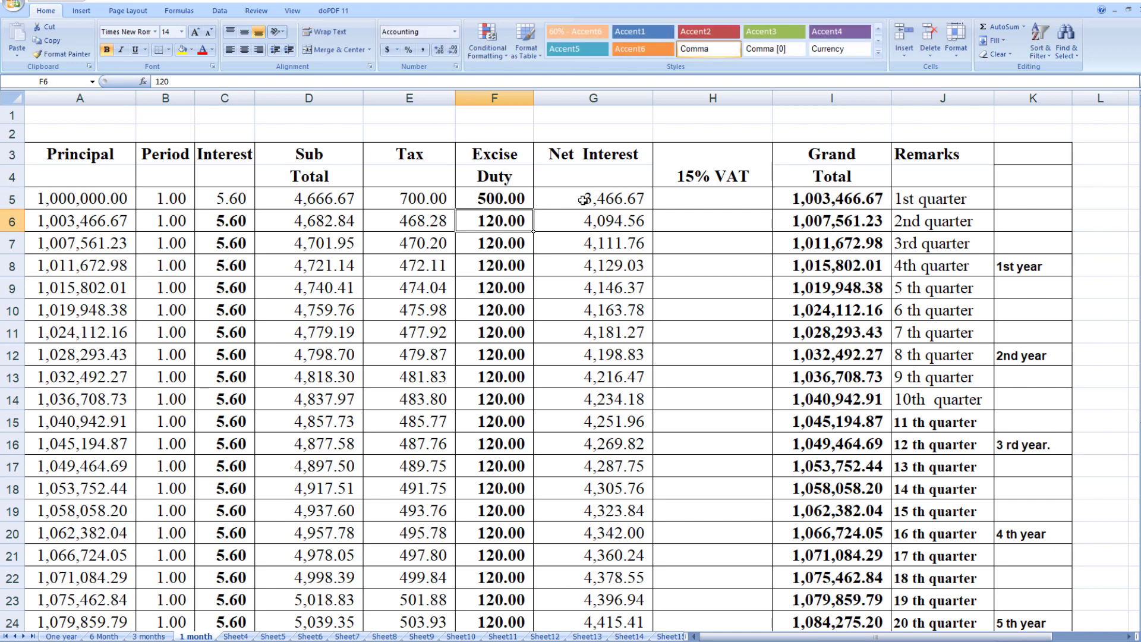
Add the VAT formula =G5*15% in H5, yielding 520.00.
left_click(584, 200)
left_click(671, 202)
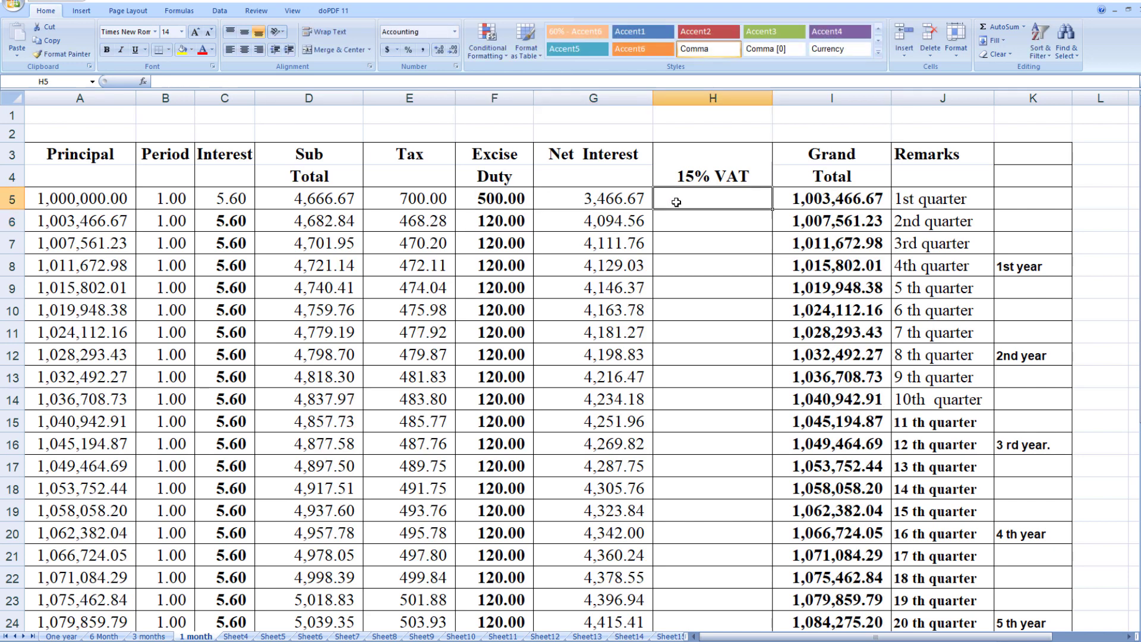
left_click(617, 199)
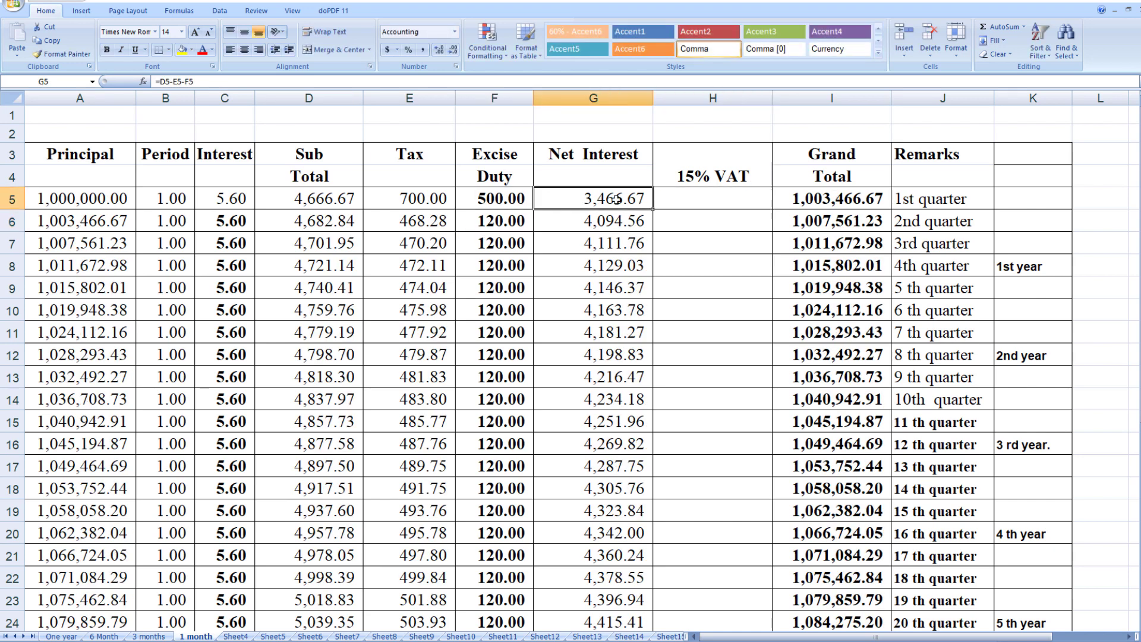
left_click(668, 200)
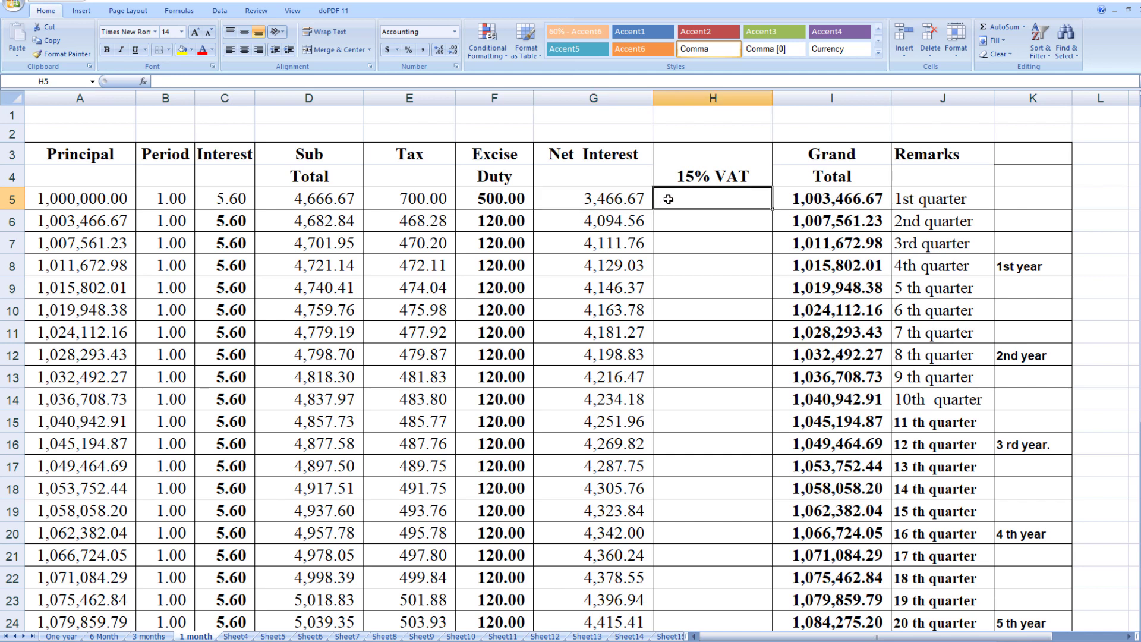
type("=")
left_click(629, 199)
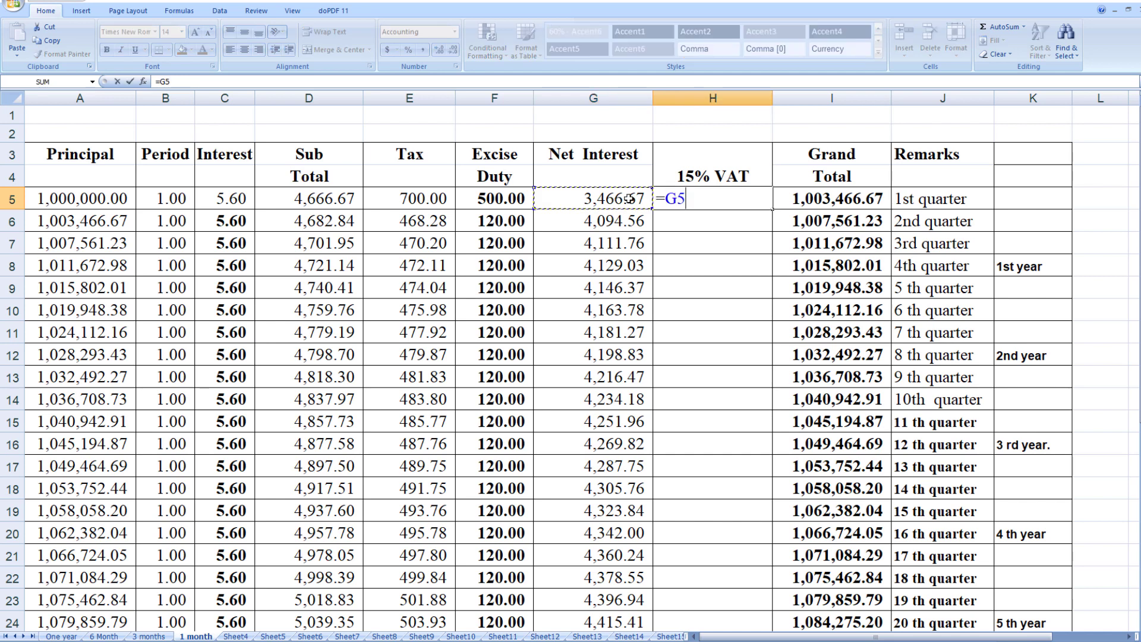
type("*1")
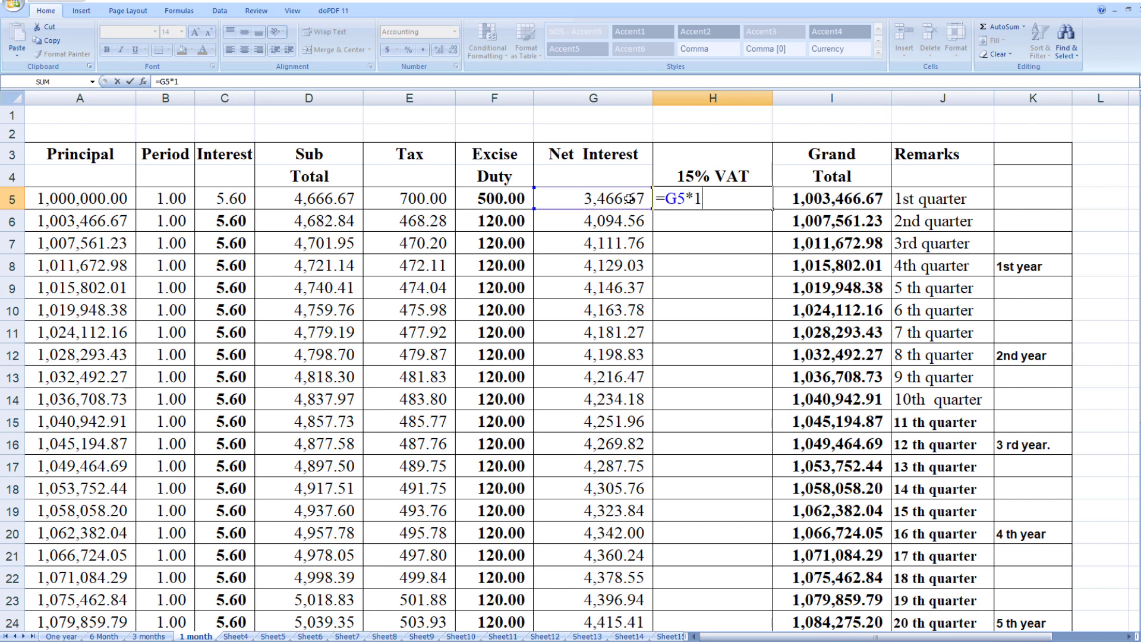
type("5")
type("%")
key("Return")
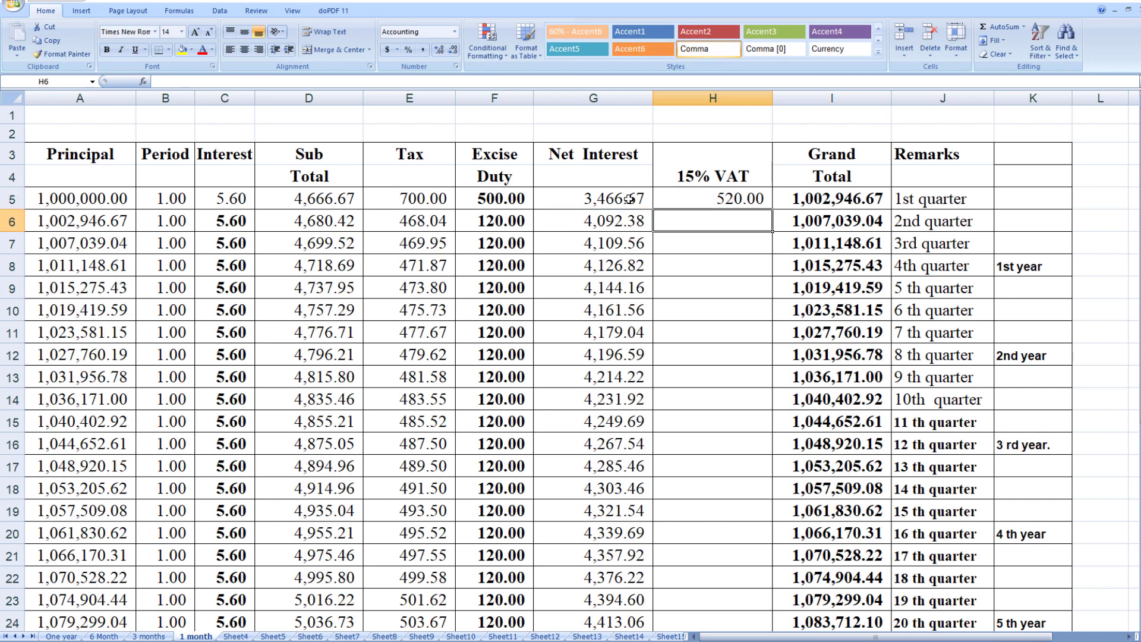
left_click(657, 203)
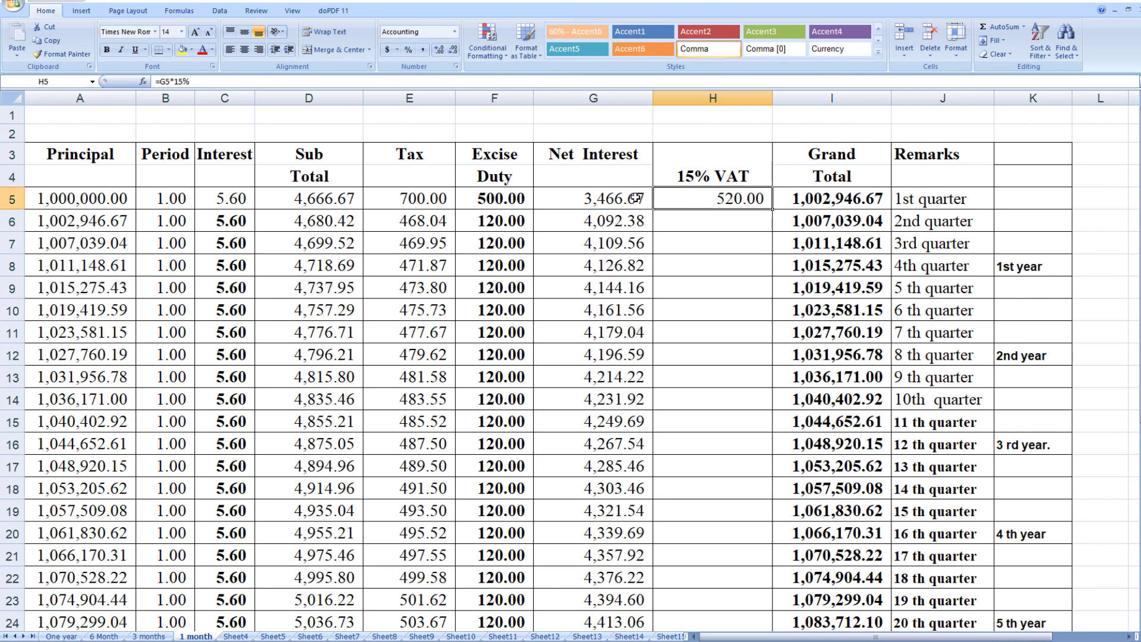
left_click_drag(636, 198, 656, 199)
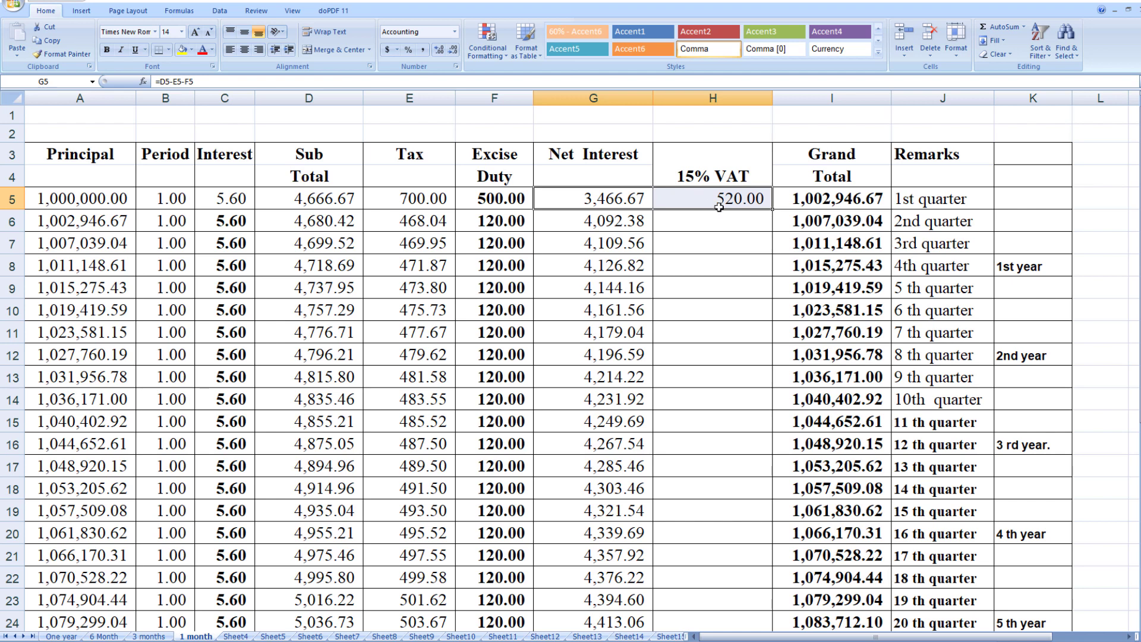
left_click(720, 203)
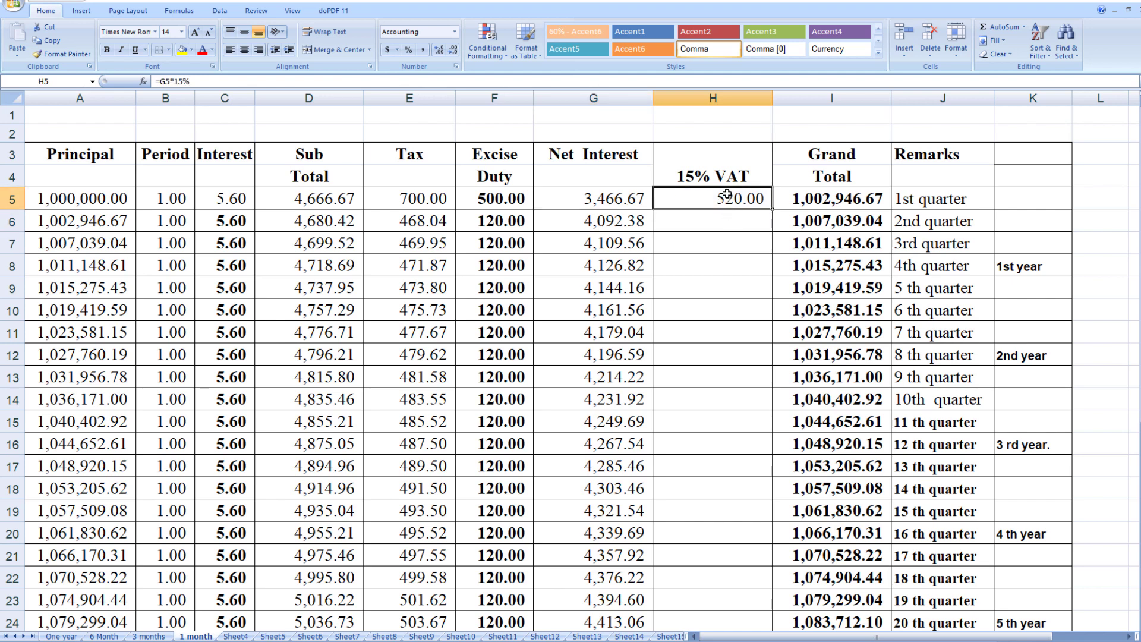
Rewrite the I5 grand total as net interest G5 minus VAT H5.
left_click(800, 198)
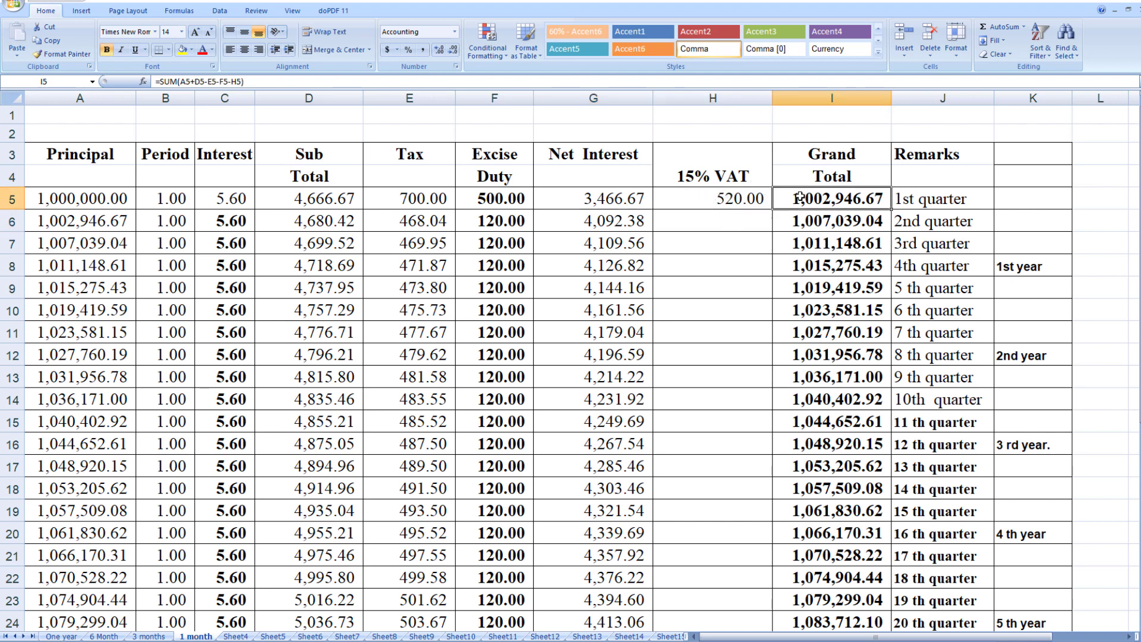
left_click(742, 198)
left_click(810, 198)
type("=")
left_click(646, 200)
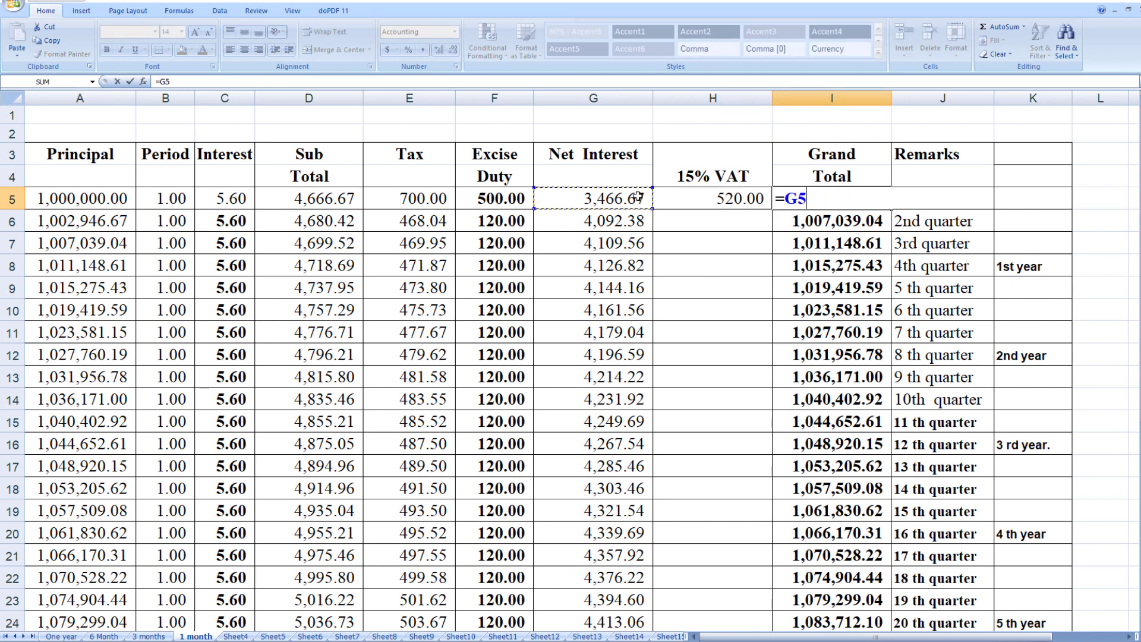
type("-")
left_click(681, 200)
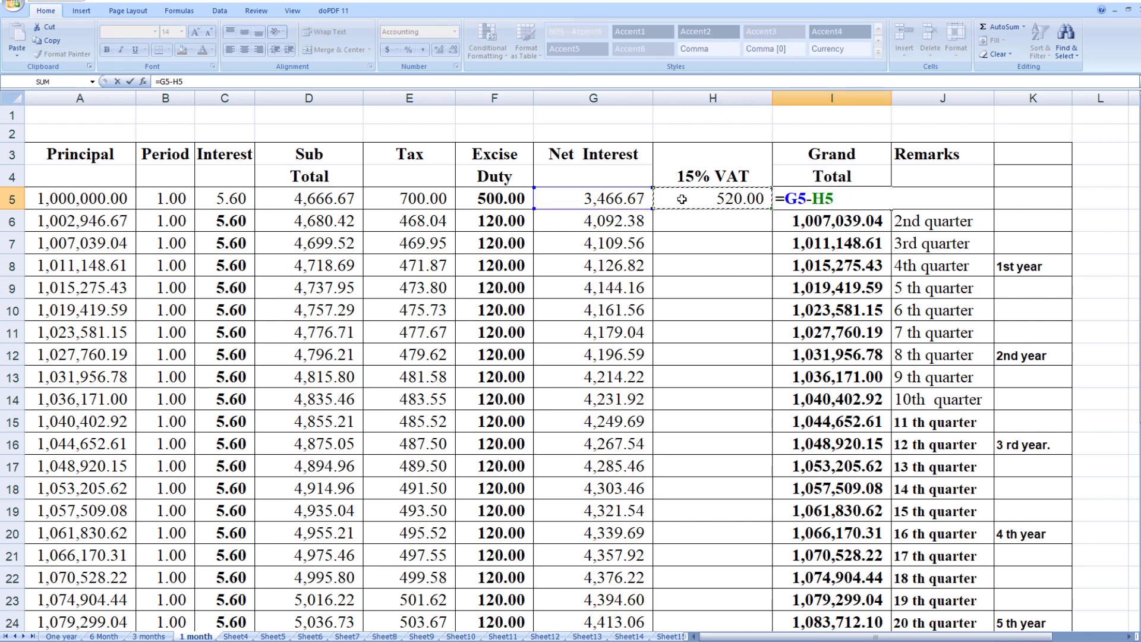
key("Return")
Undo so I5's Grand Total again includes the principal, and verify A6 carries it forward.
left_click(815, 199)
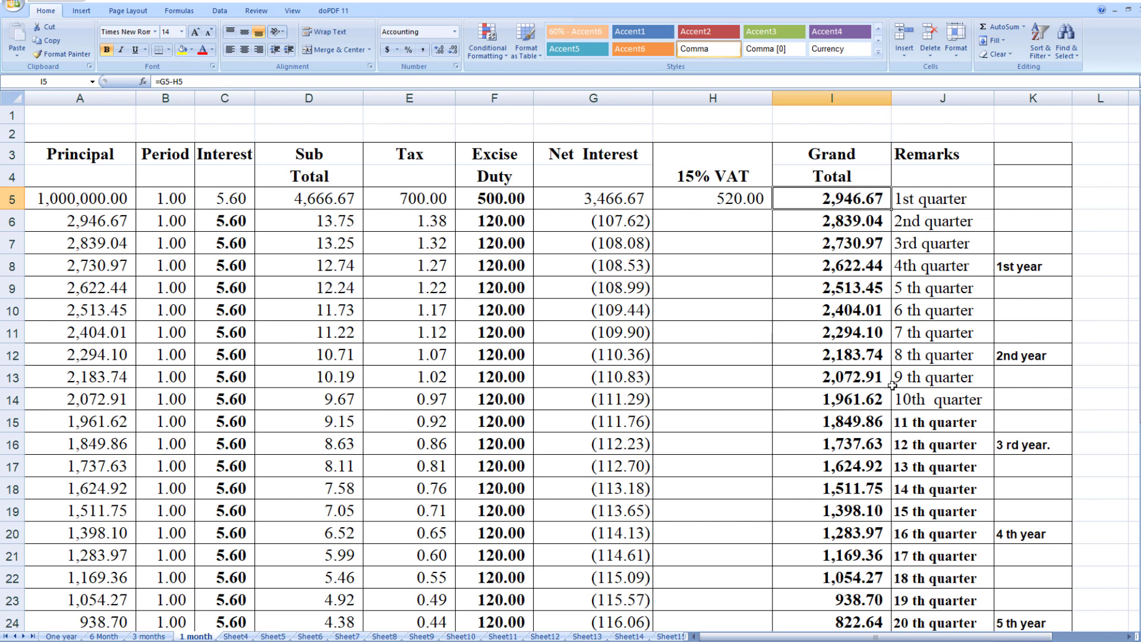
left_click(944, 200)
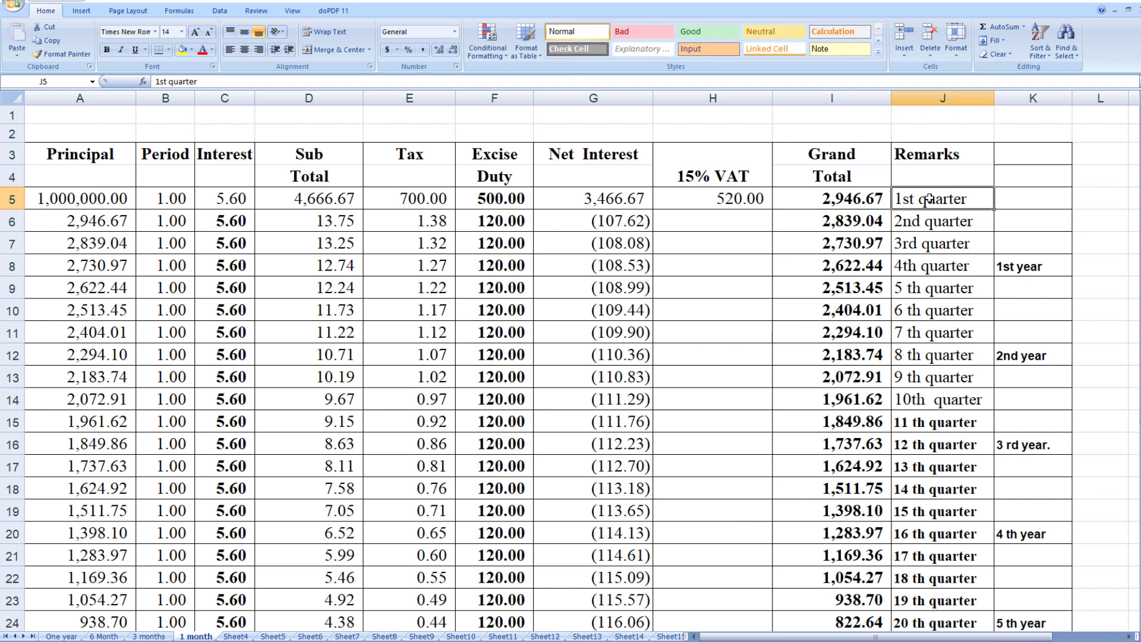
left_click(865, 201)
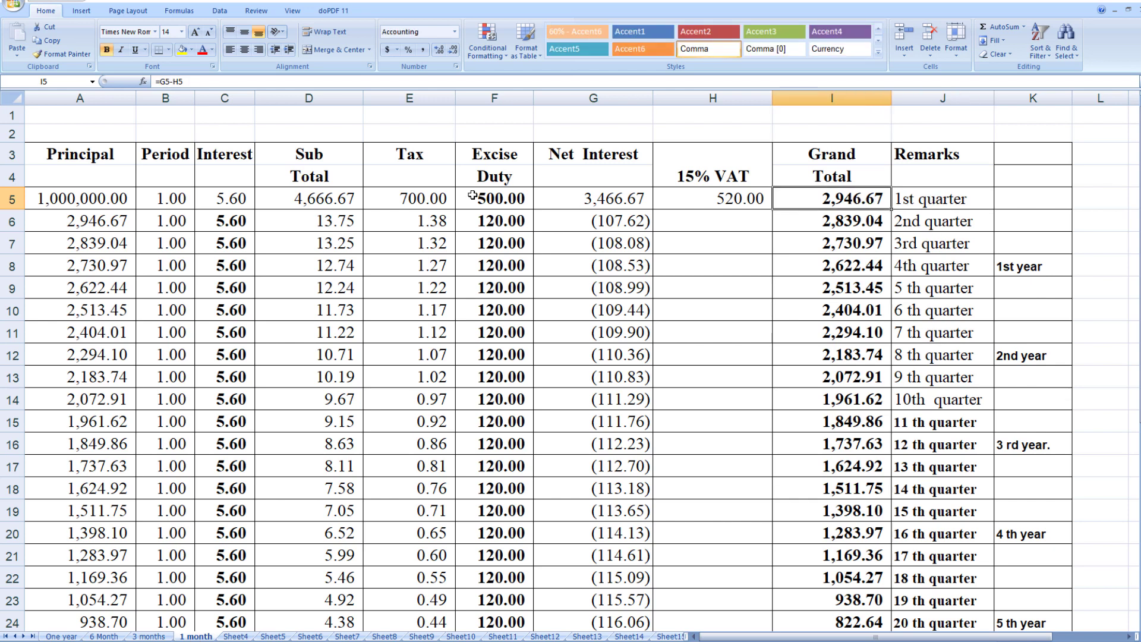
left_click(119, 218)
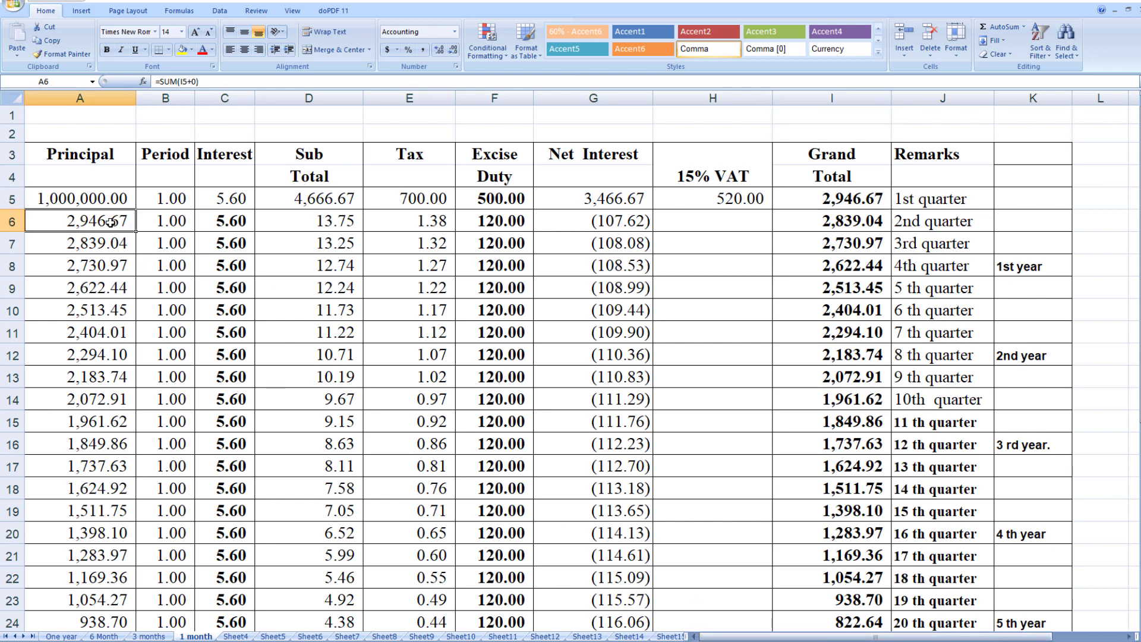
left_click(79, 201)
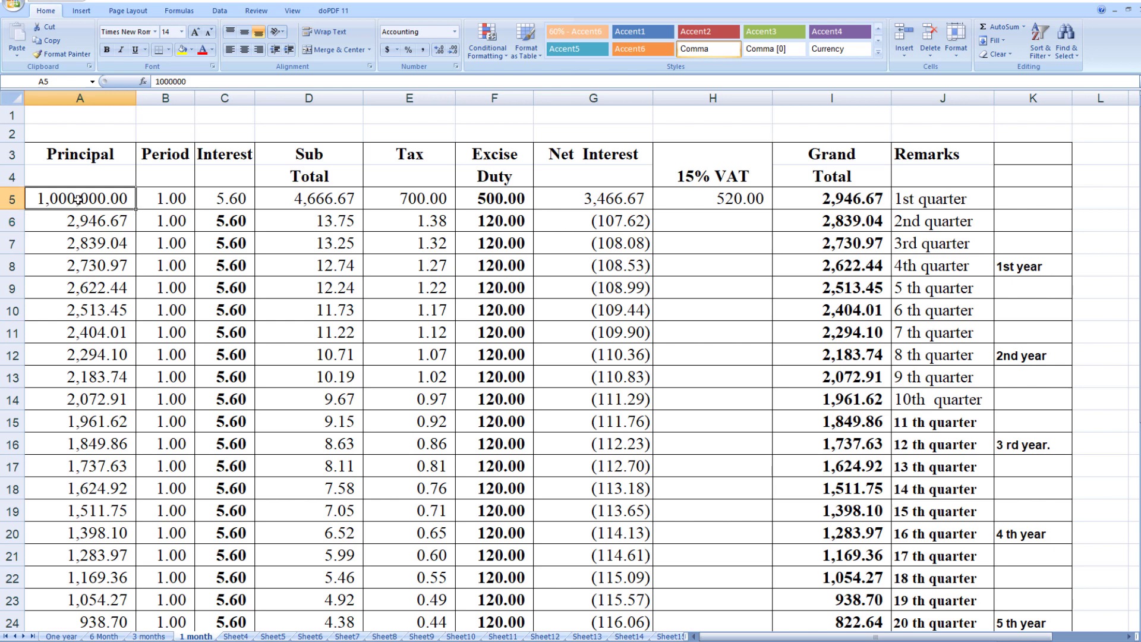
left_click(81, 221)
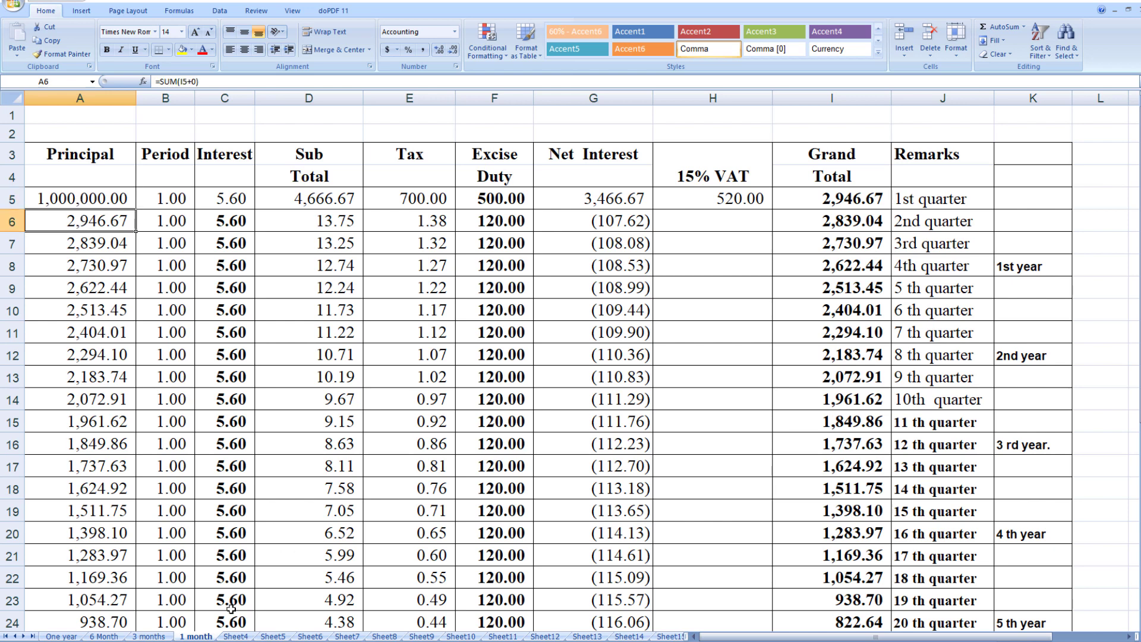
key("ctrl+z")
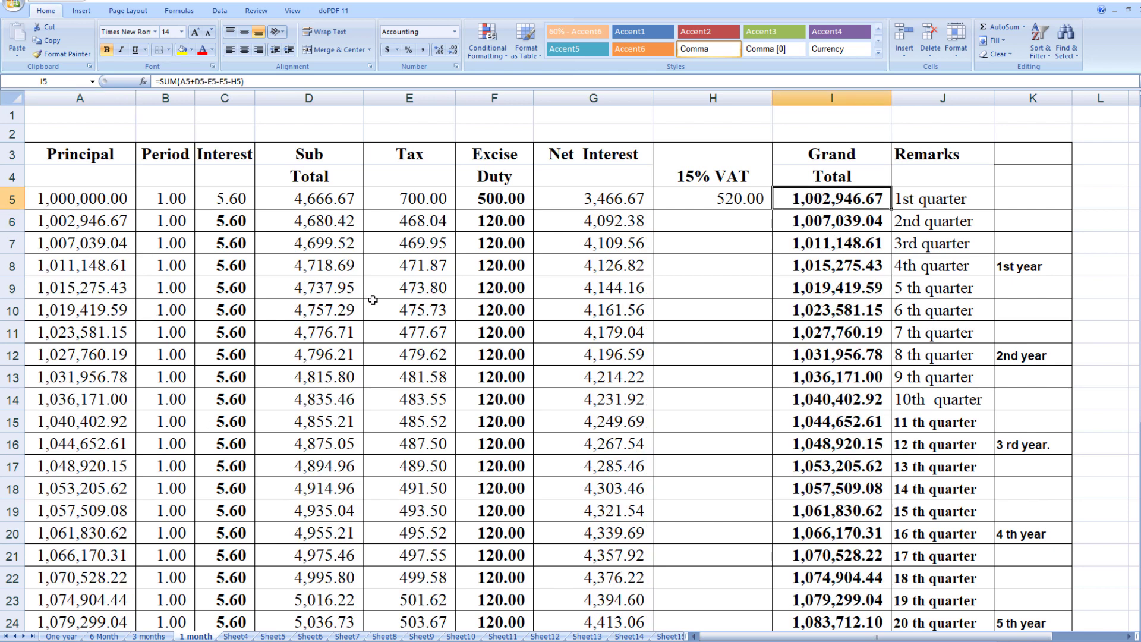
left_click(113, 221)
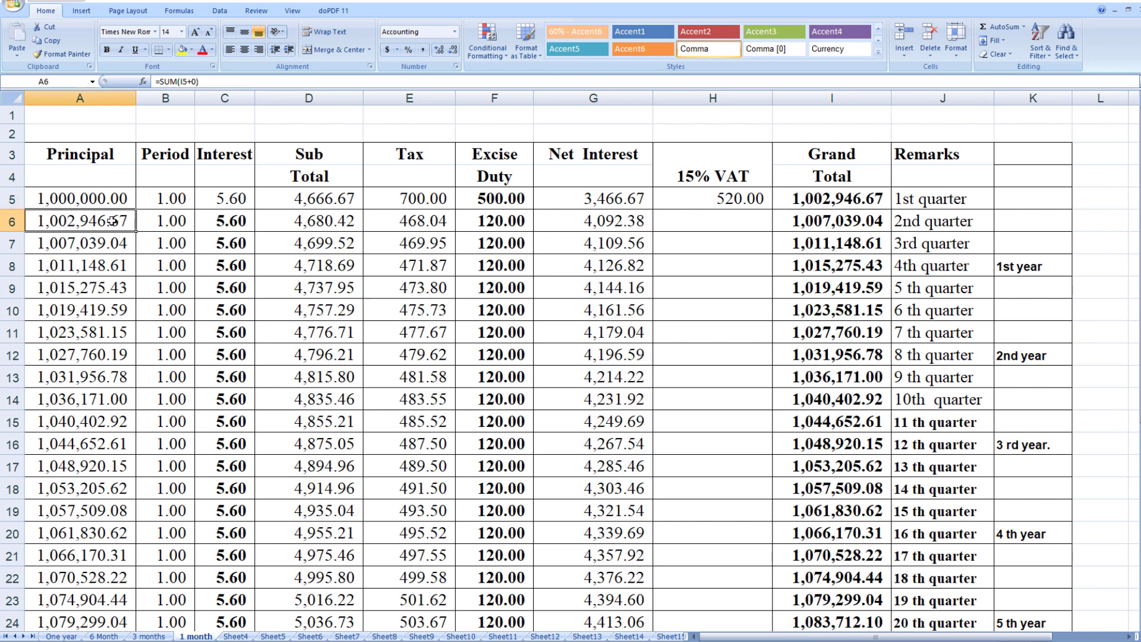
left_click(810, 202)
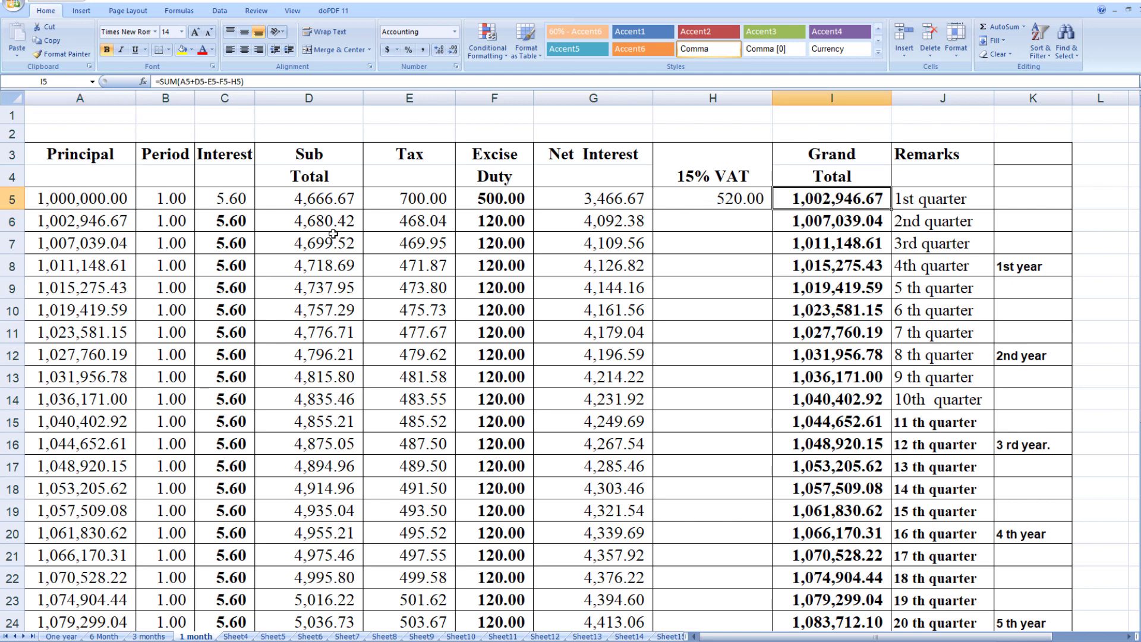
Review the carried-forward principals in column A and move to the 3 months sheet.
left_click_drag(94, 221, 89, 533)
scroll(299, 444, "down", 3)
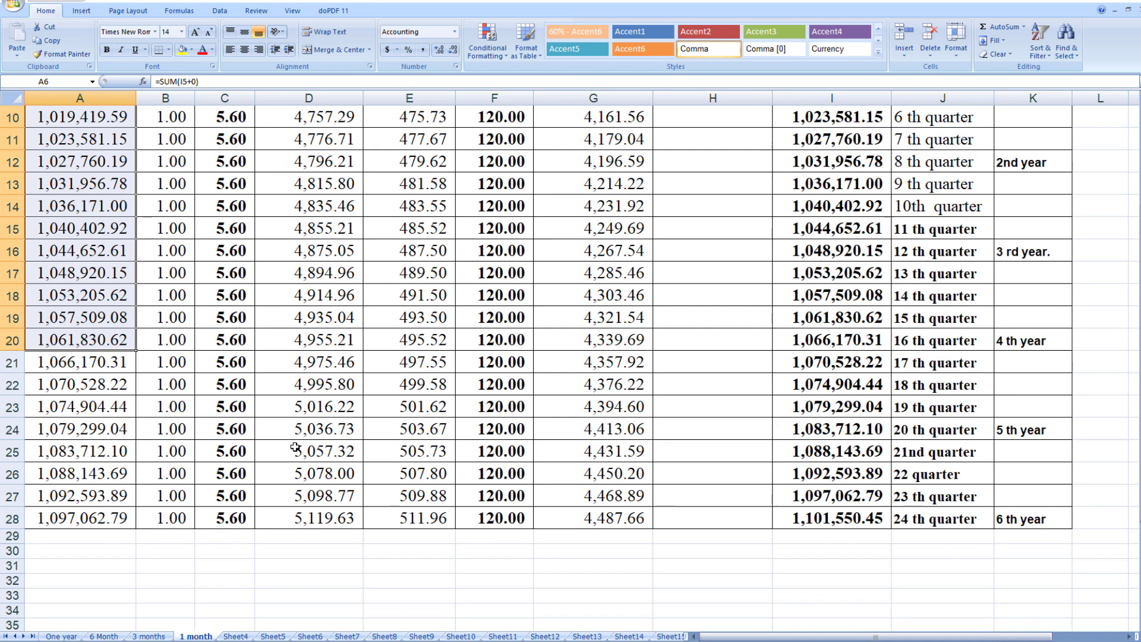
scroll(274, 589, "up", 3)
left_click(150, 636)
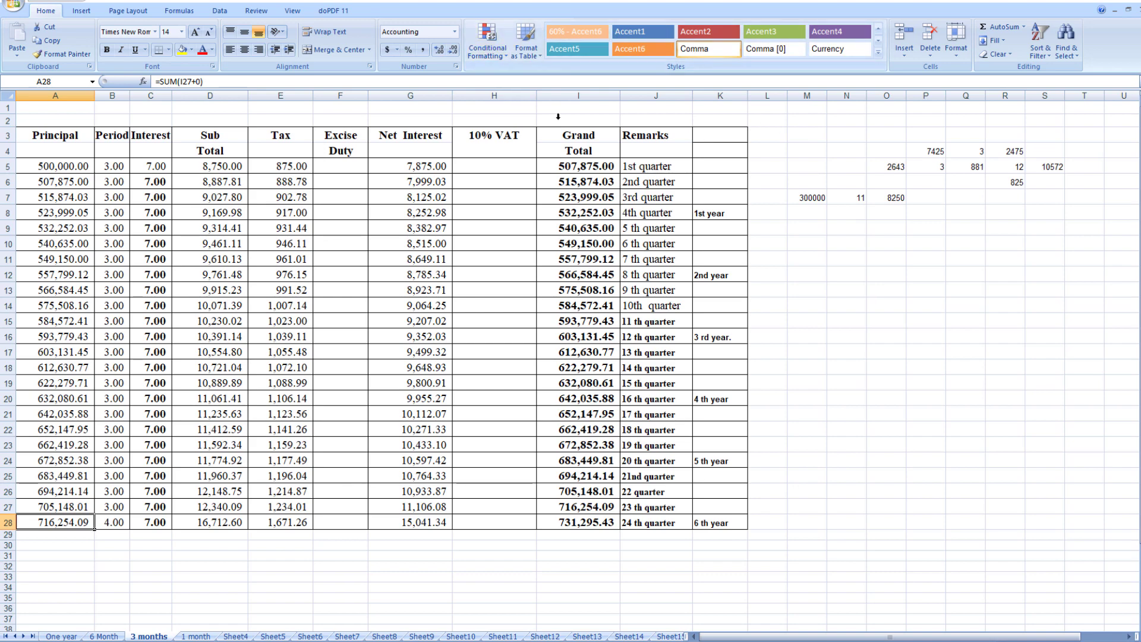
Change C5's interest rate from 7.00 to 5.60 and check the D5 sub total and E5 tax.
scroll(483, 376, "up", 1)
scroll(483, 376, "up", 1)
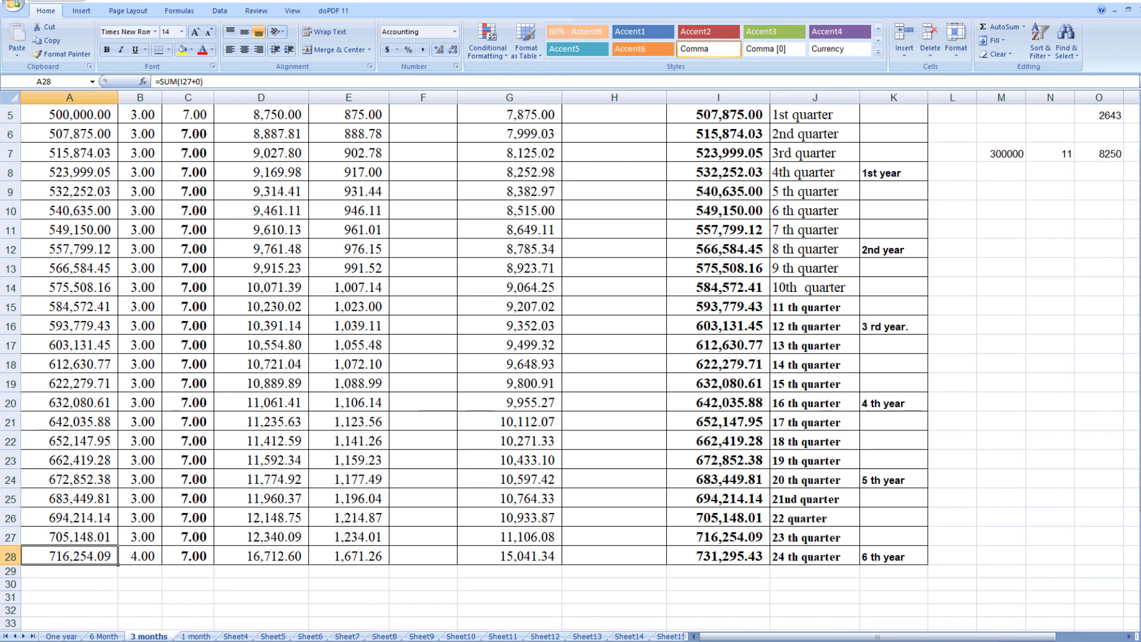
scroll(484, 369, "up", 2)
left_click(60, 185)
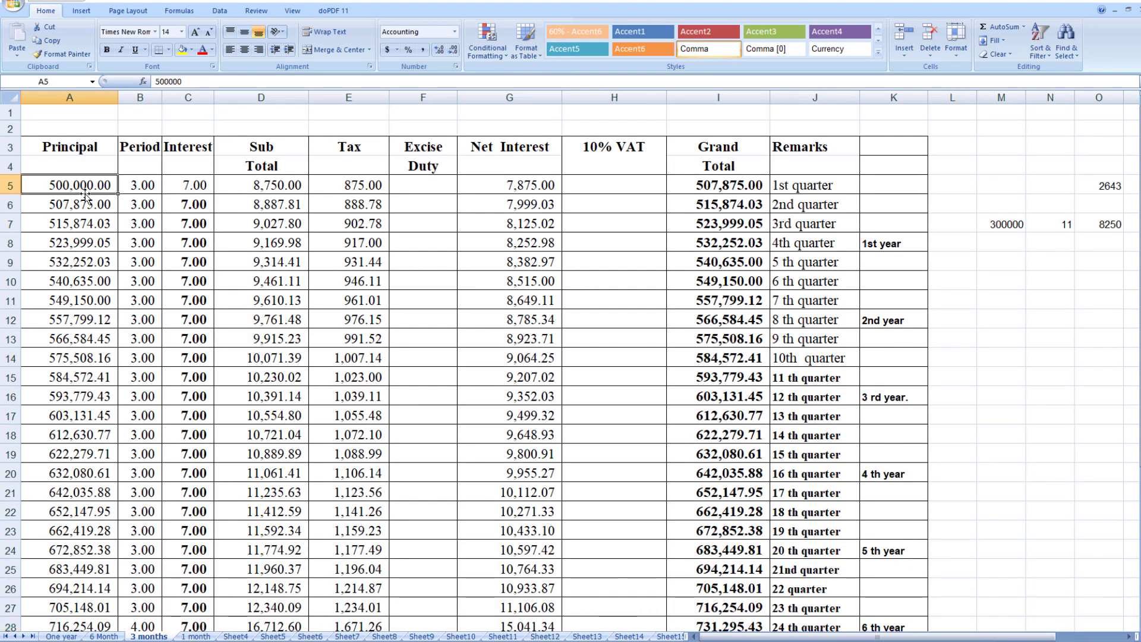
left_click(142, 185)
left_click(189, 185)
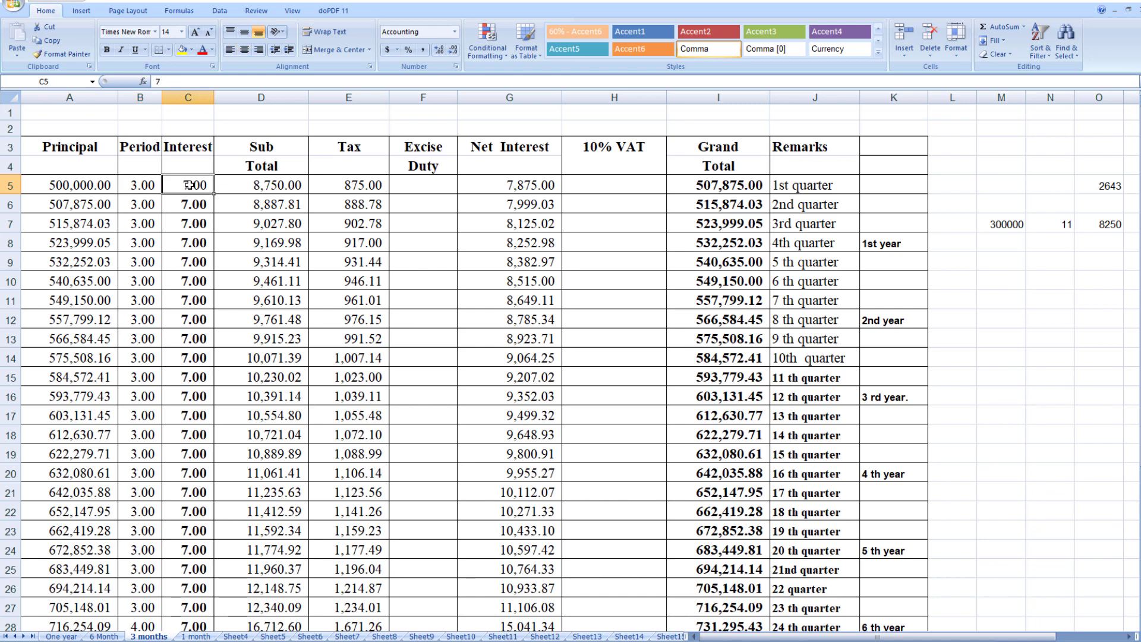
left_click(152, 185)
left_click(183, 187)
type("5.6")
key("Return")
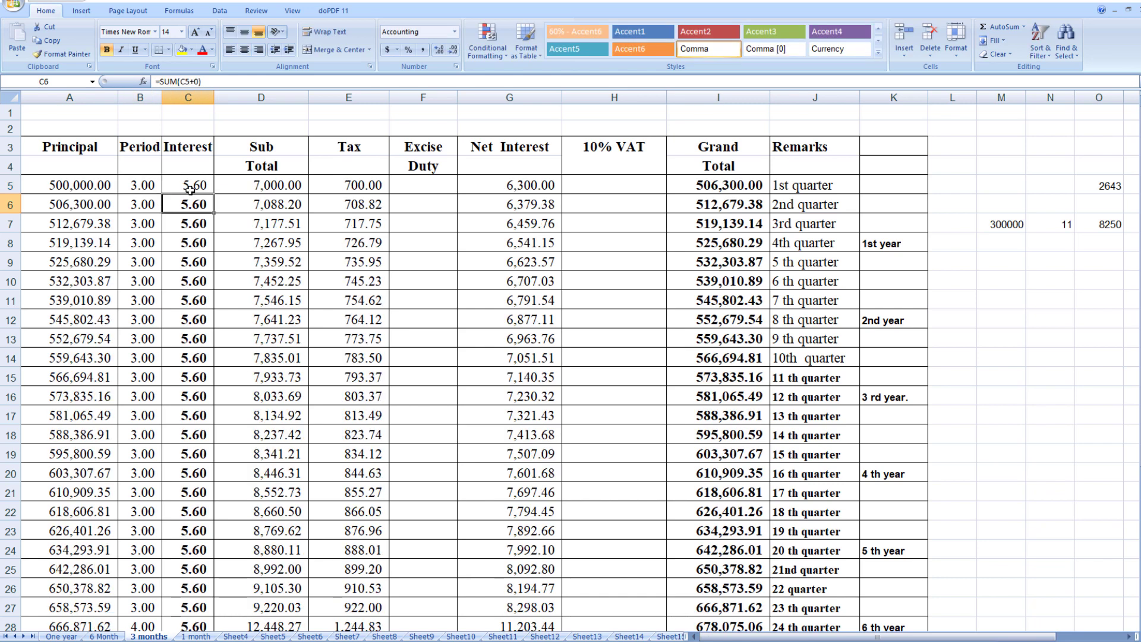
left_click(189, 187)
left_click(274, 188)
left_click(331, 190)
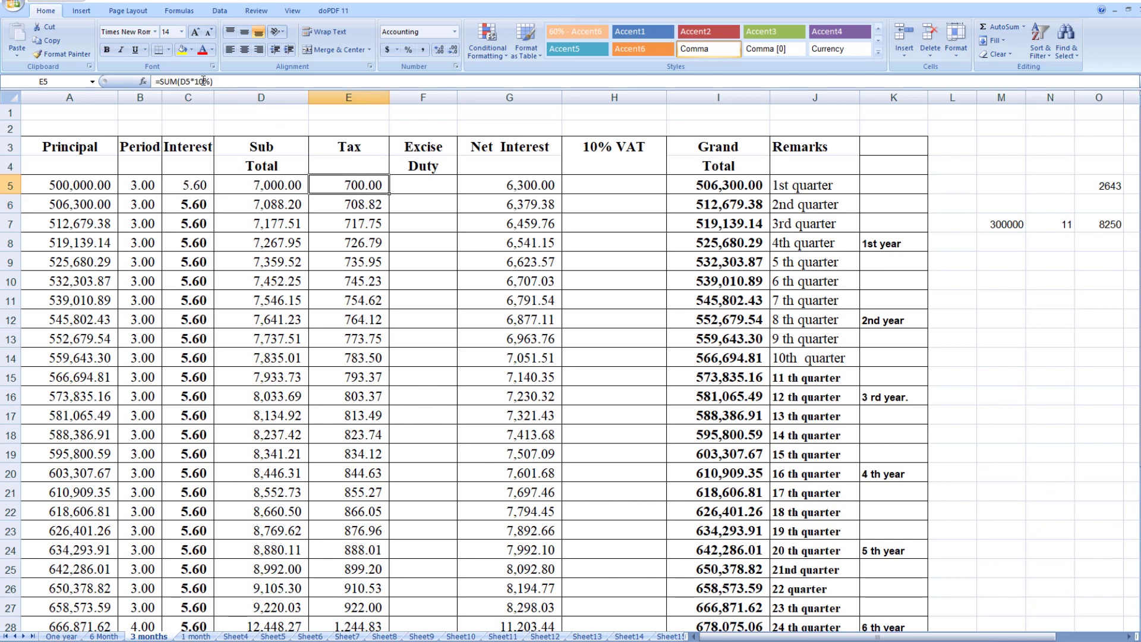
Enter 500 as the excise duty in F5.
left_click(409, 183)
type("500")
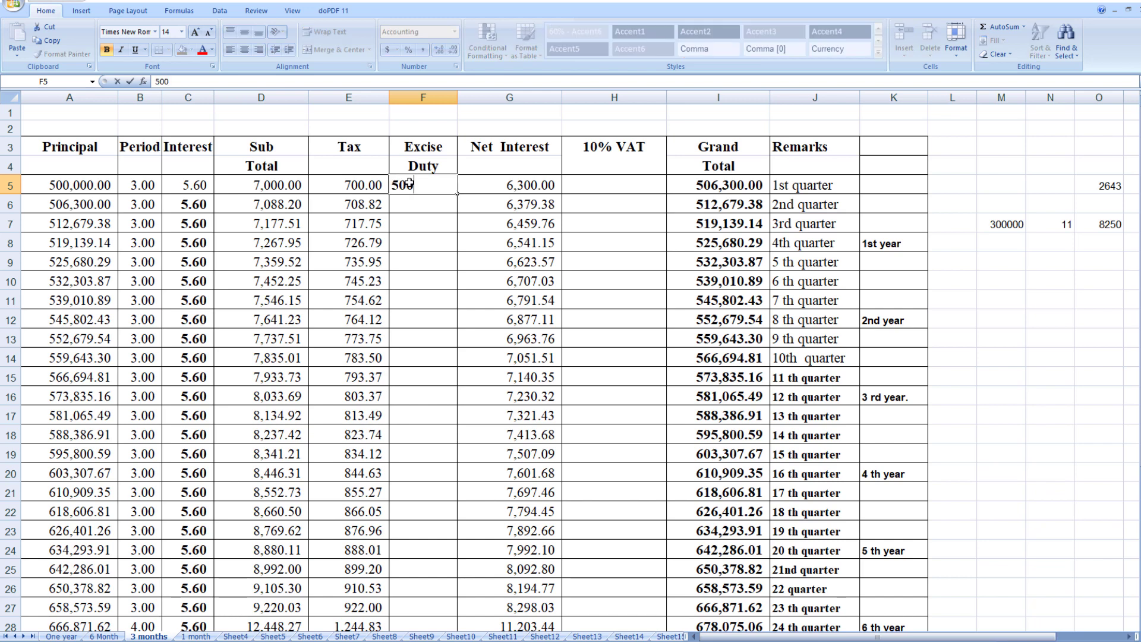
key("Return")
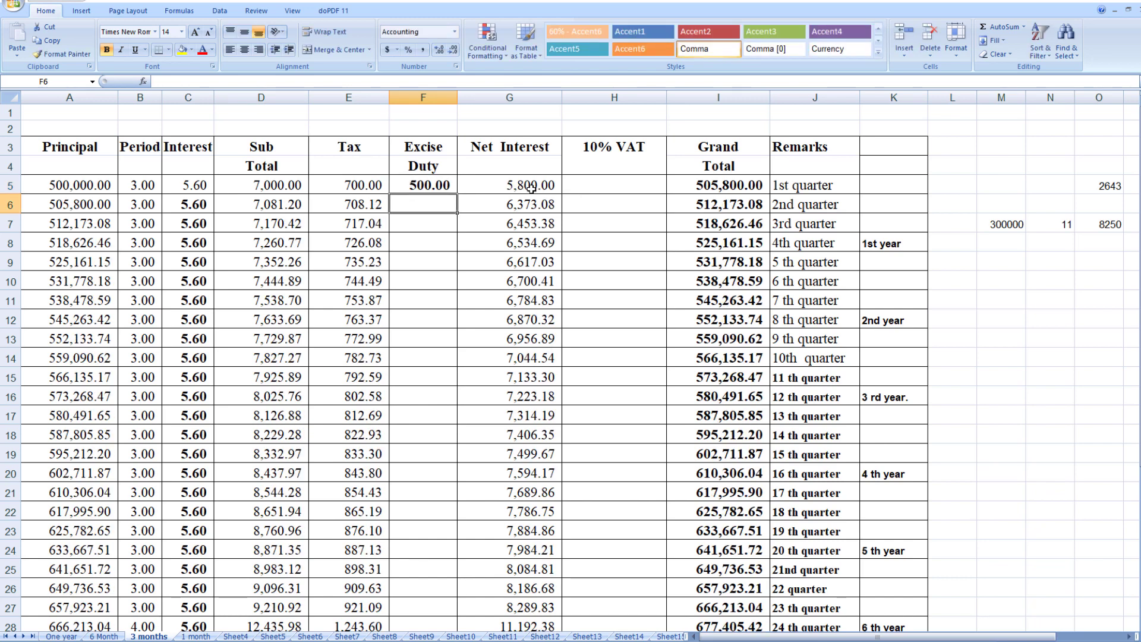
left_click(529, 186)
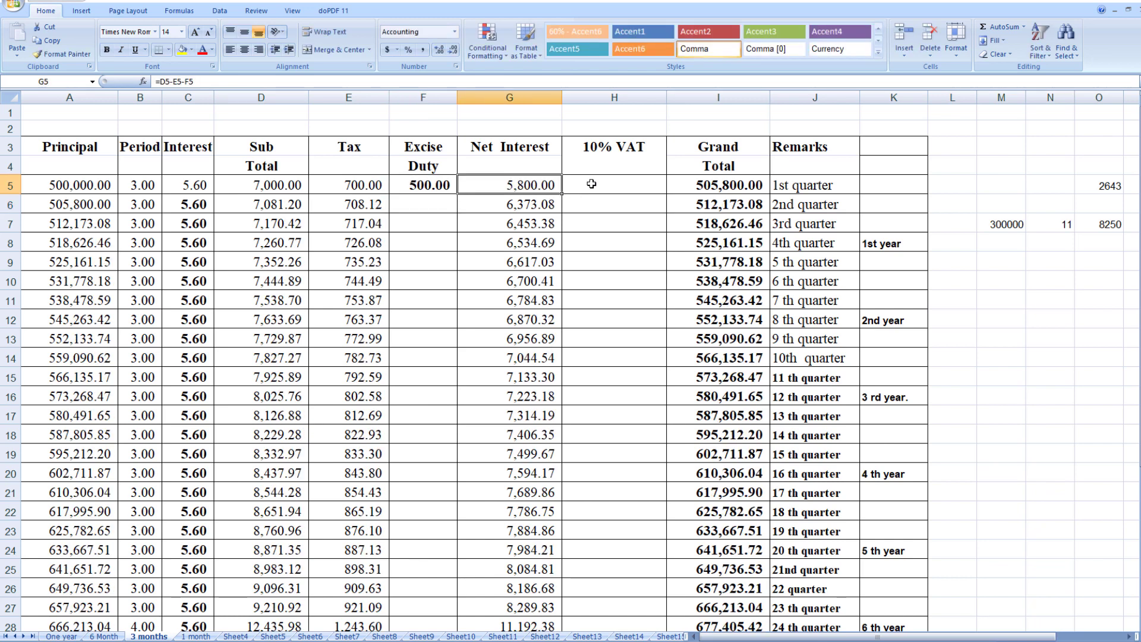
Change the H3 header from 10% VAT to 15% VAT.
left_click(594, 150)
double_click(599, 146)
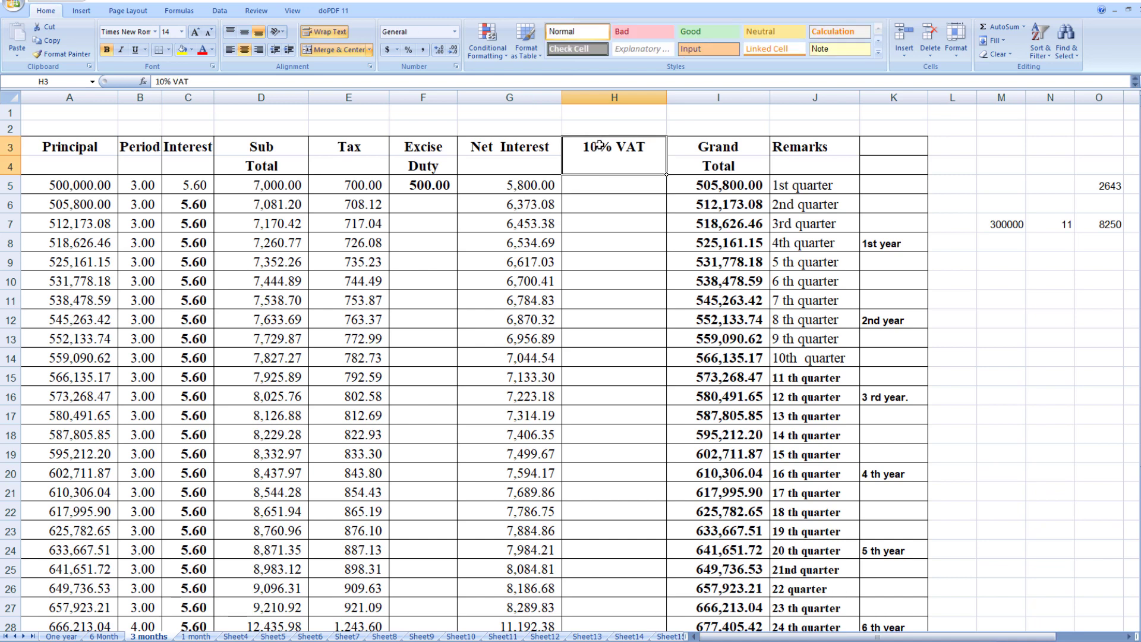
key("BackSpace")
type("5")
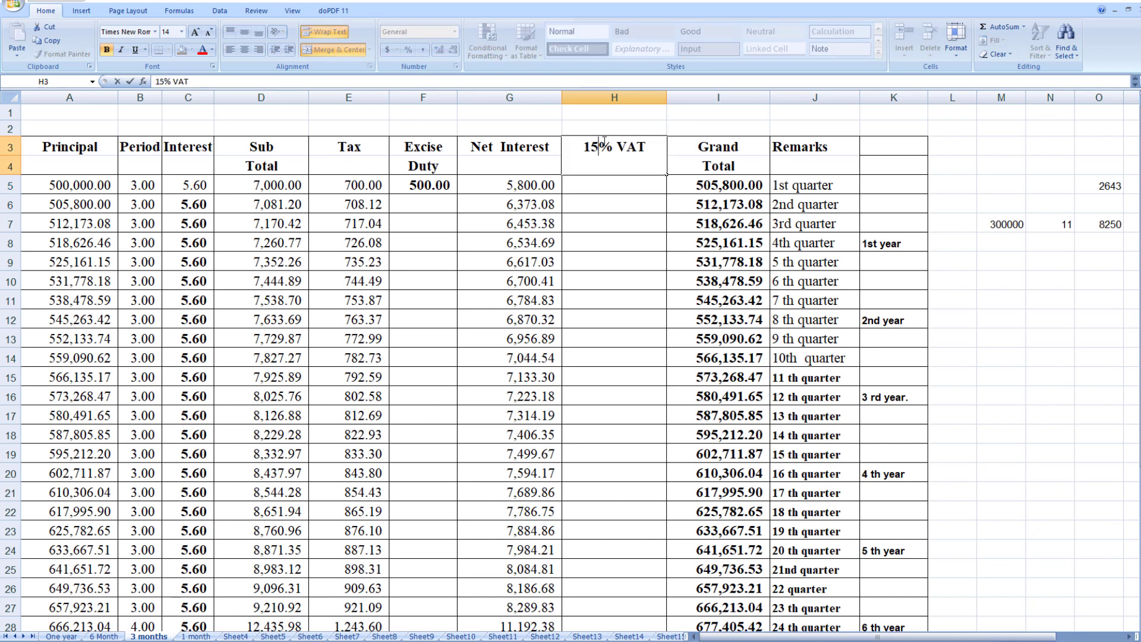
left_click(605, 189)
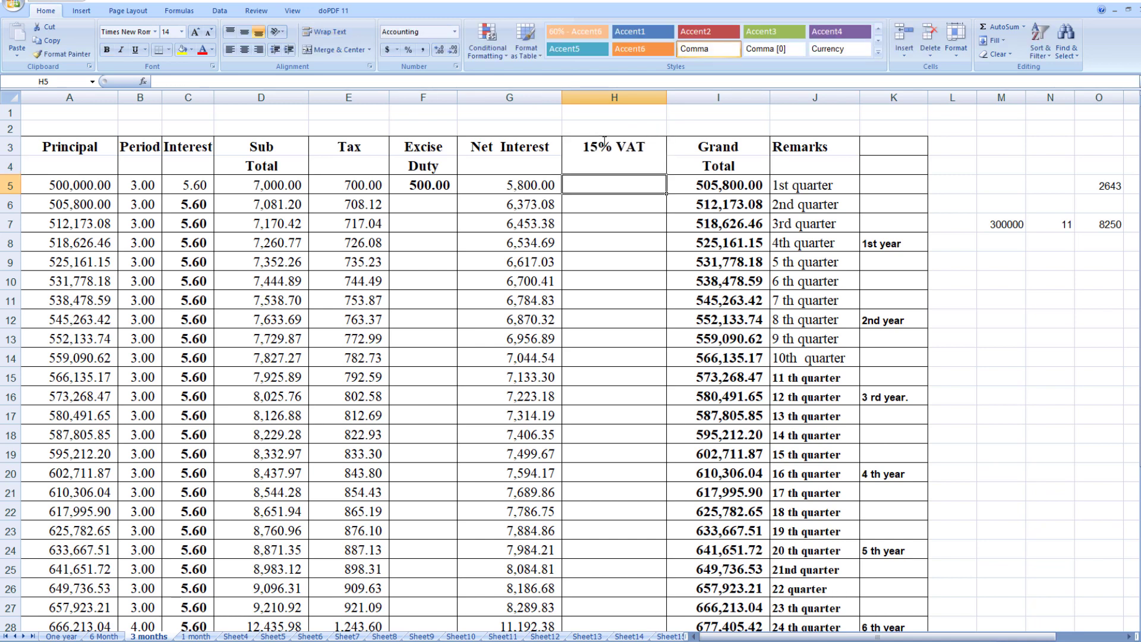
left_click(706, 184)
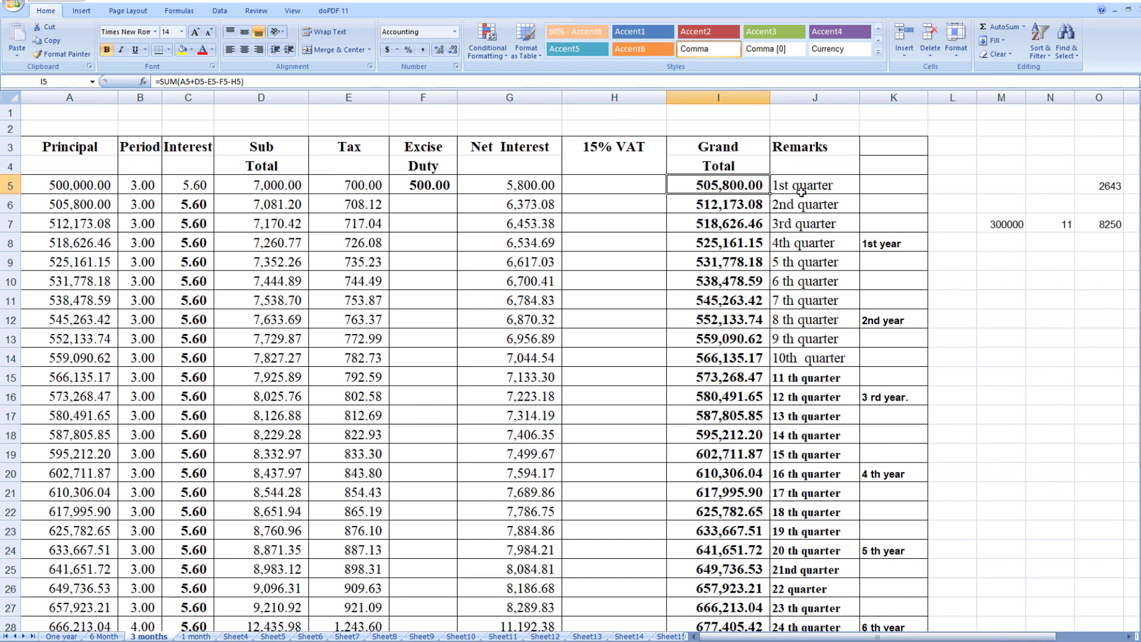
Delete the 500 excise duty from F5, leaving it empty.
left_click(99, 188)
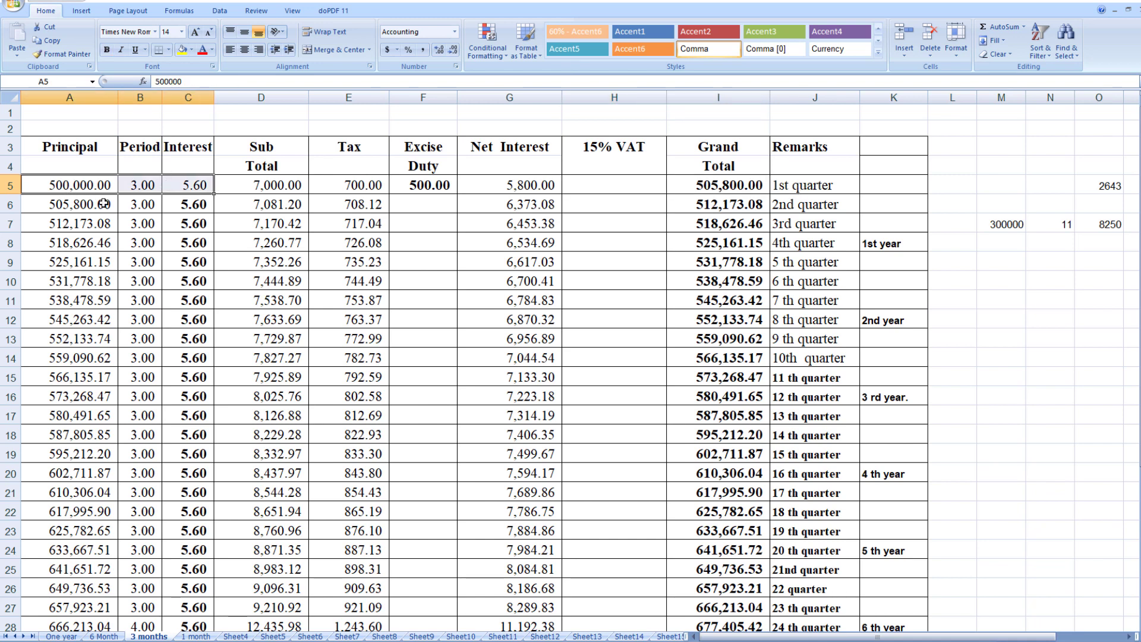
left_click_drag(82, 206, 496, 204)
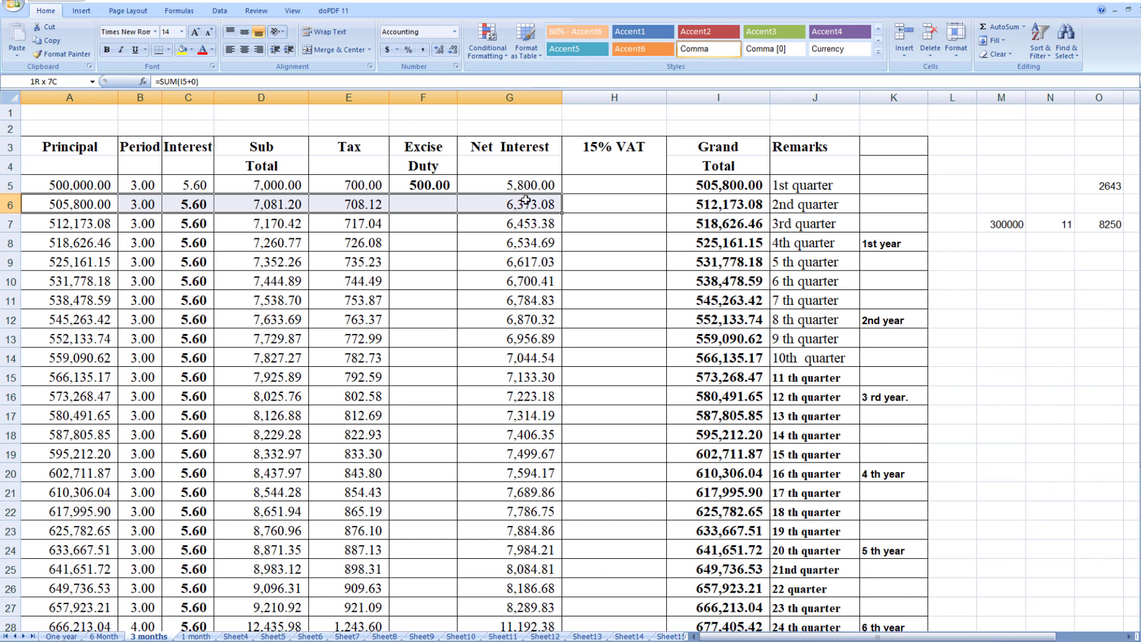
left_click(445, 185)
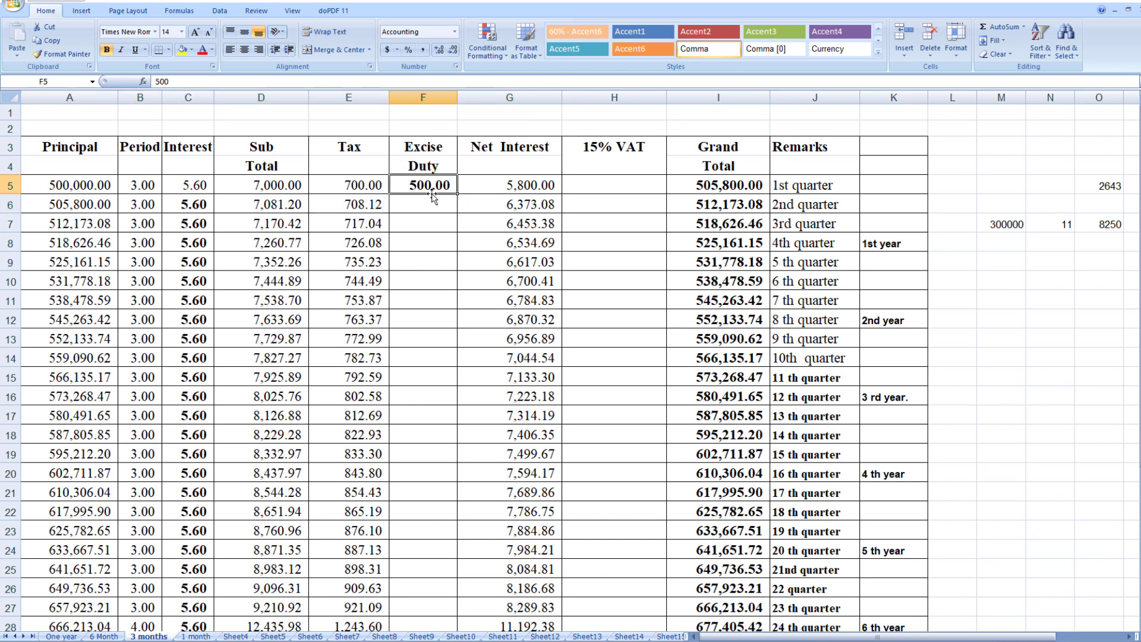
left_click(437, 207)
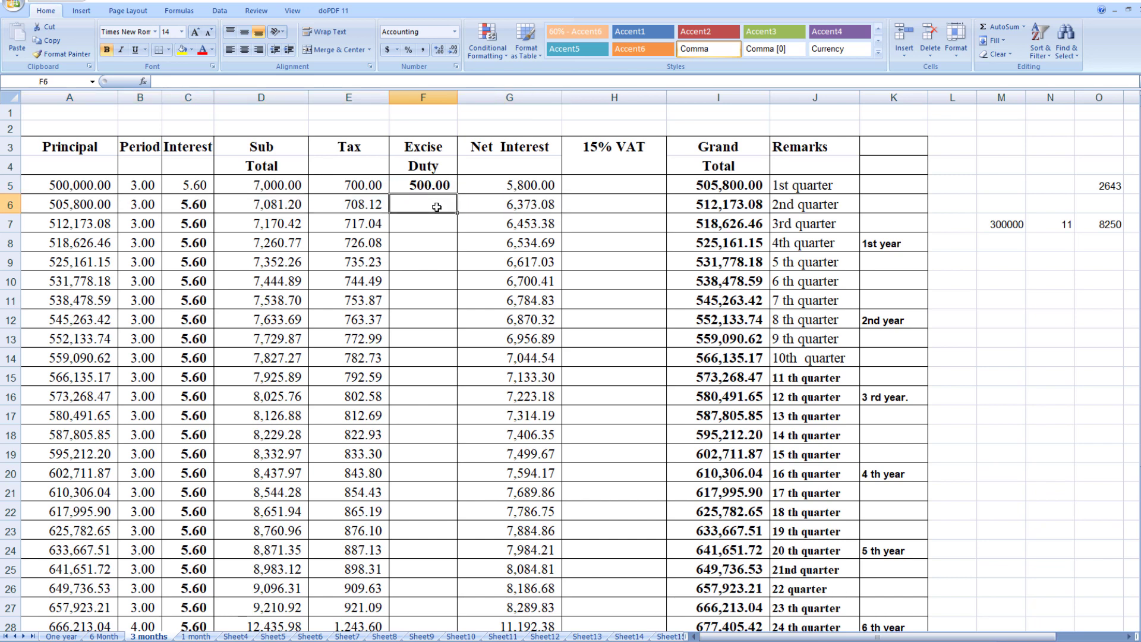
left_click_drag(84, 187, 157, 188)
left_click(441, 184)
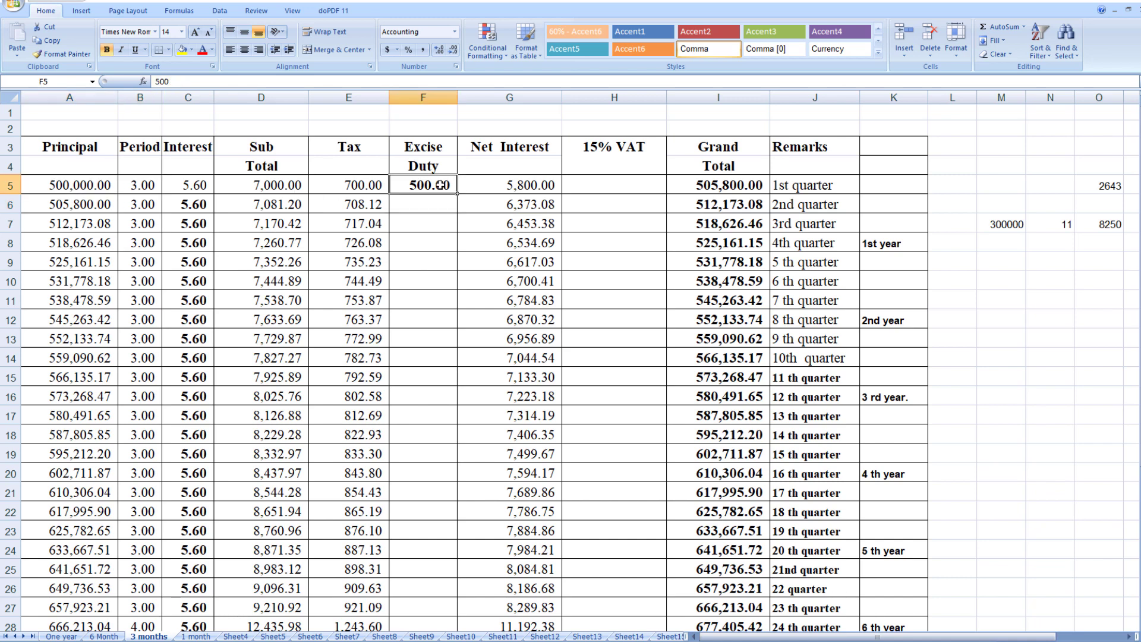
key("Delete")
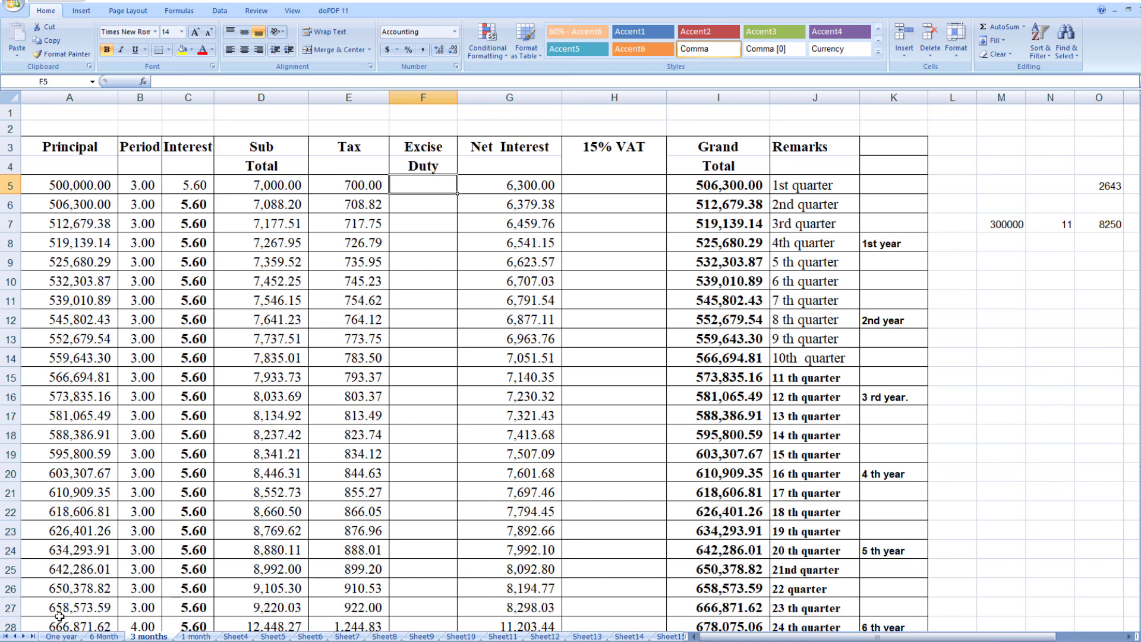
left_click(75, 186)
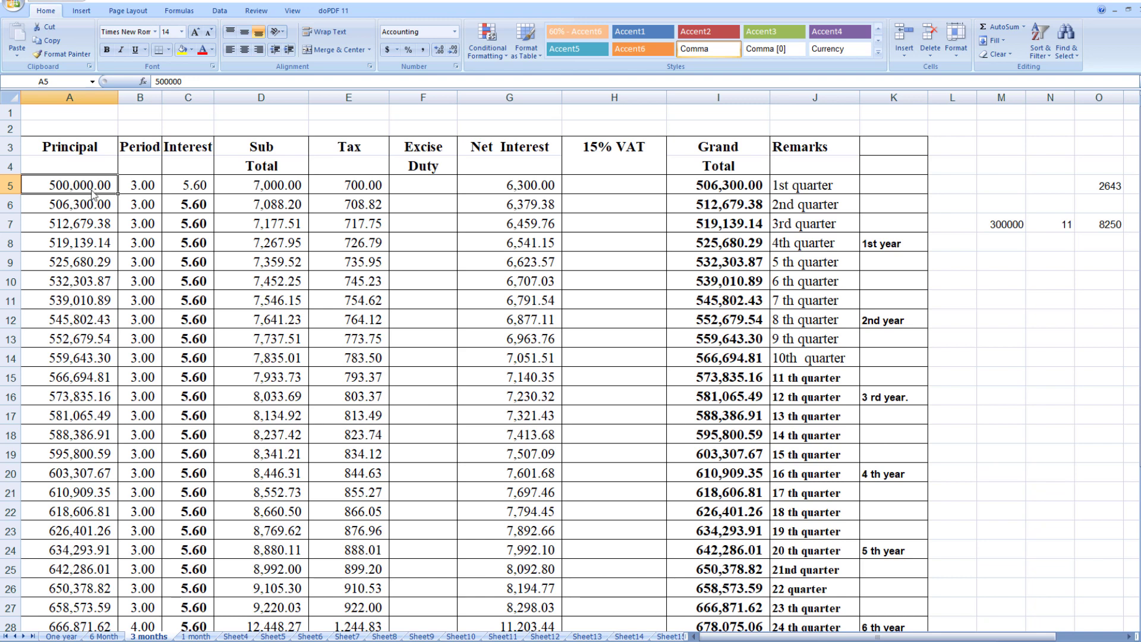
left_click(132, 185)
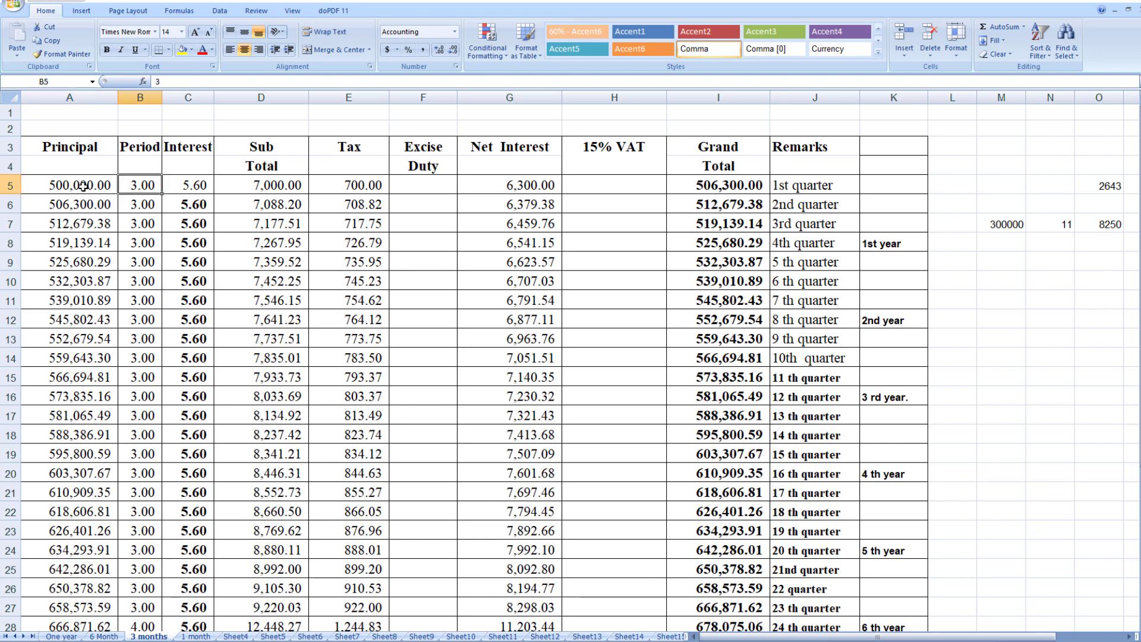
left_click_drag(83, 186, 865, 183)
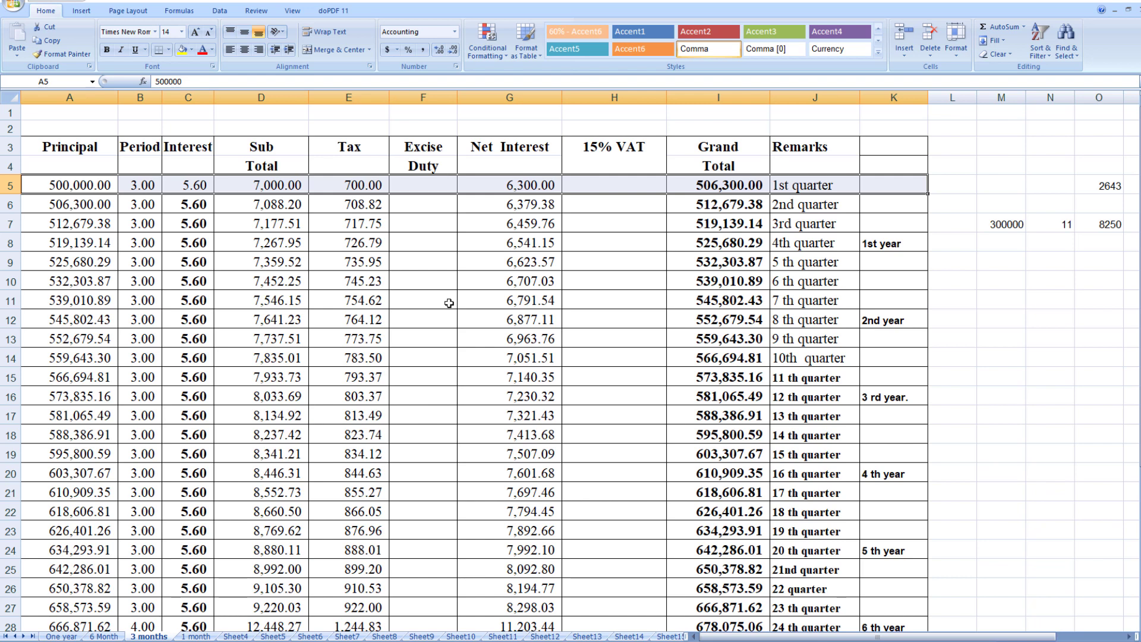
left_click(423, 186)
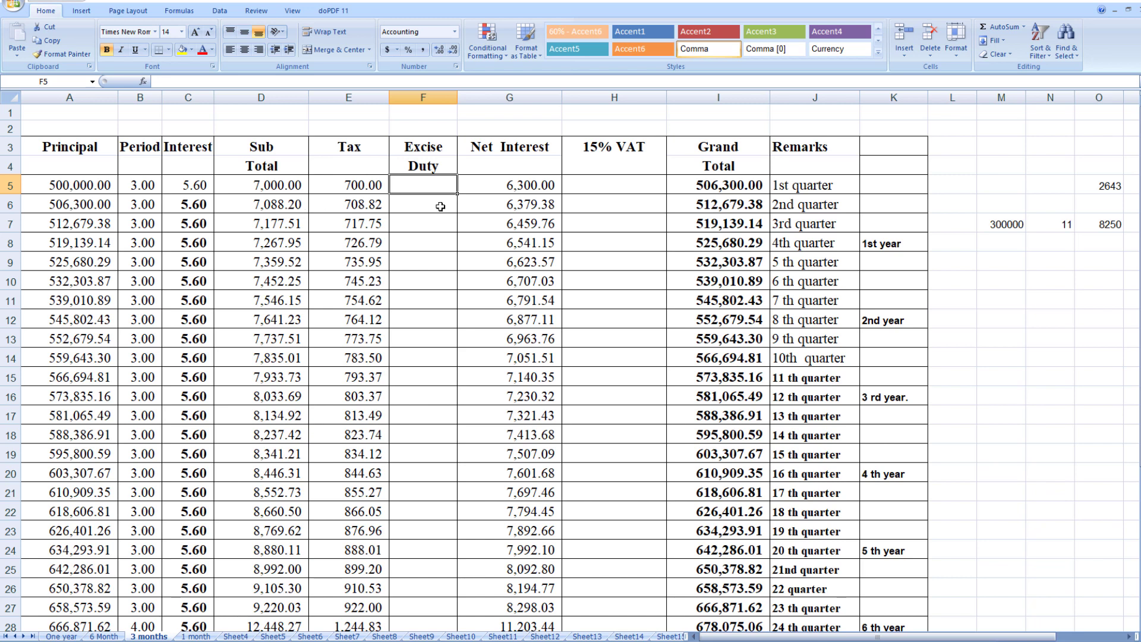
left_click(740, 186)
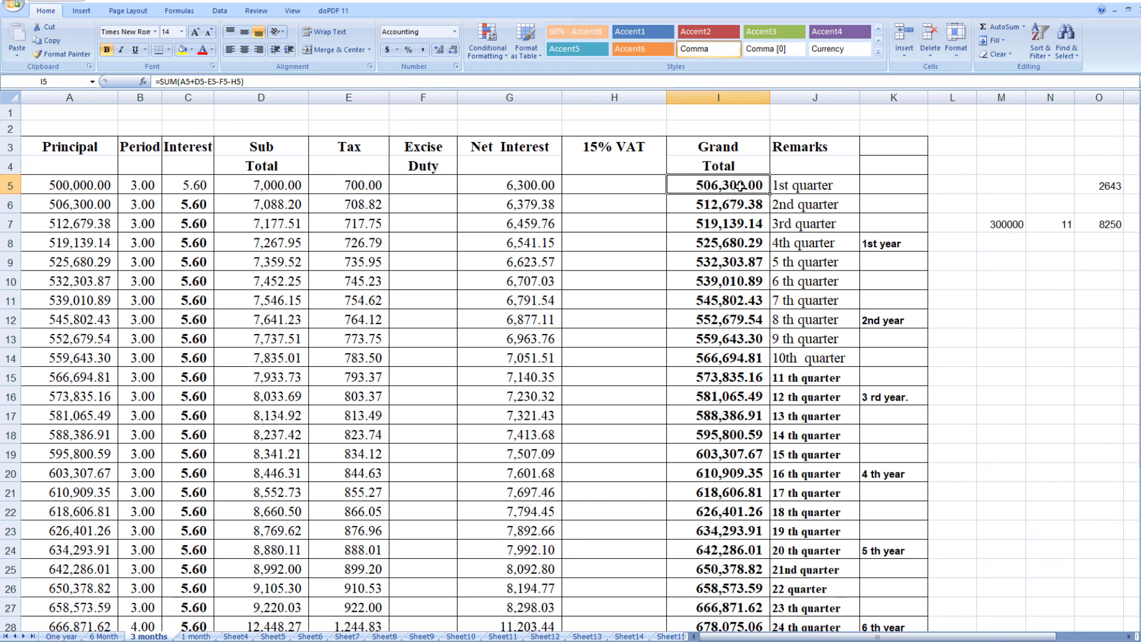
left_click(630, 186)
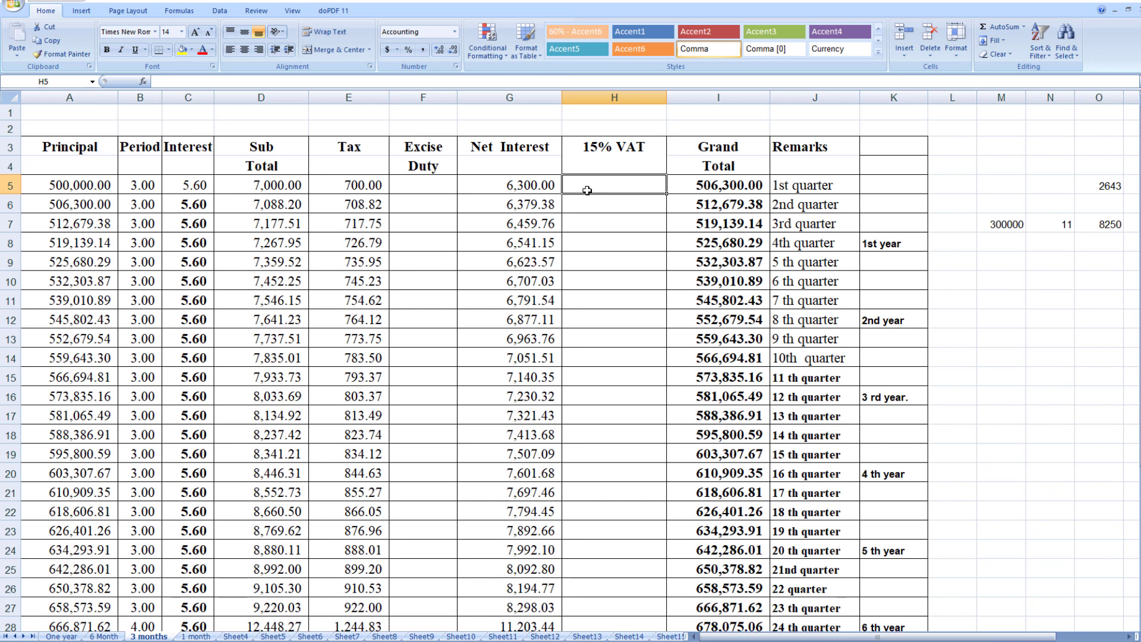
Enter =G5*15% in H5 for a 945.00 VAT, cutting the first grand total to 505,355.00.
type("=")
left_click(518, 186)
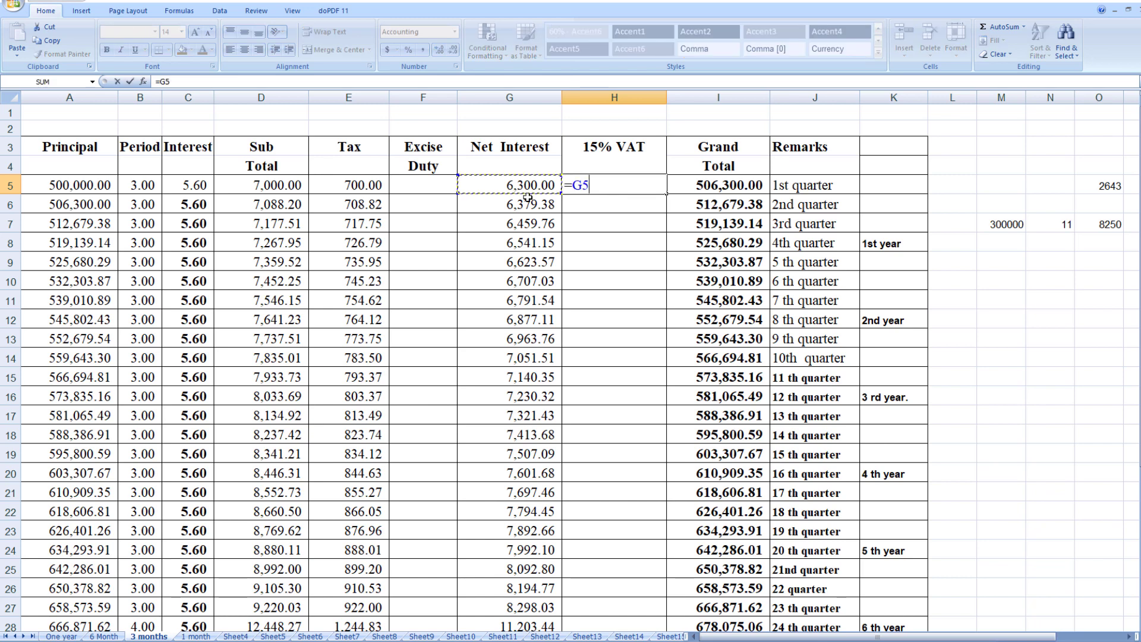
type("*15")
type("%")
key("Return")
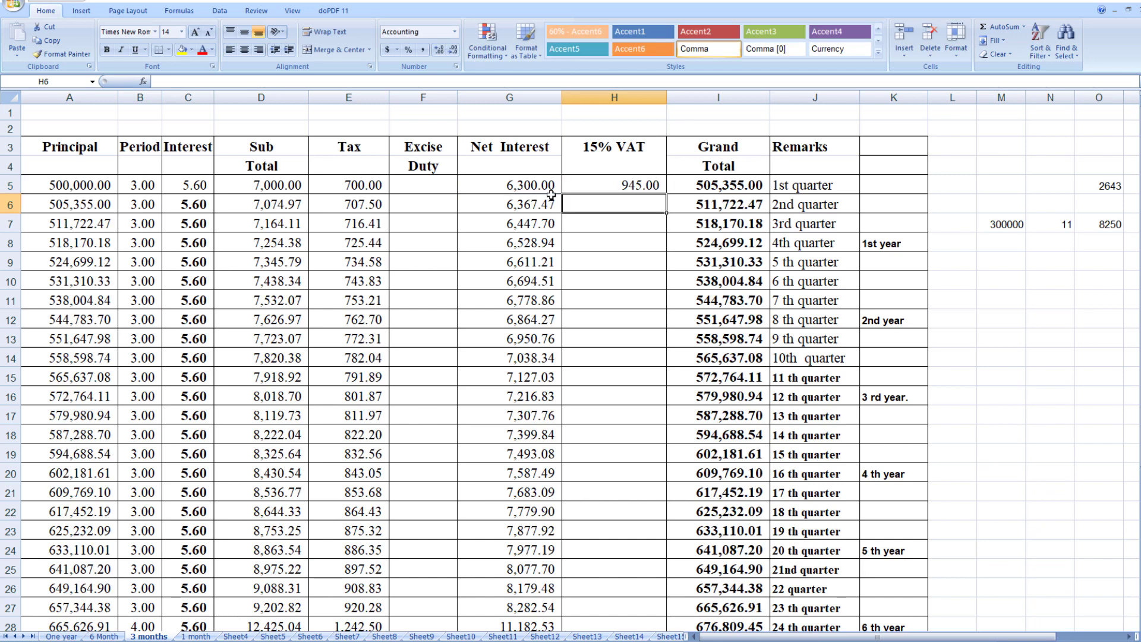
left_click(588, 191)
left_click(702, 185)
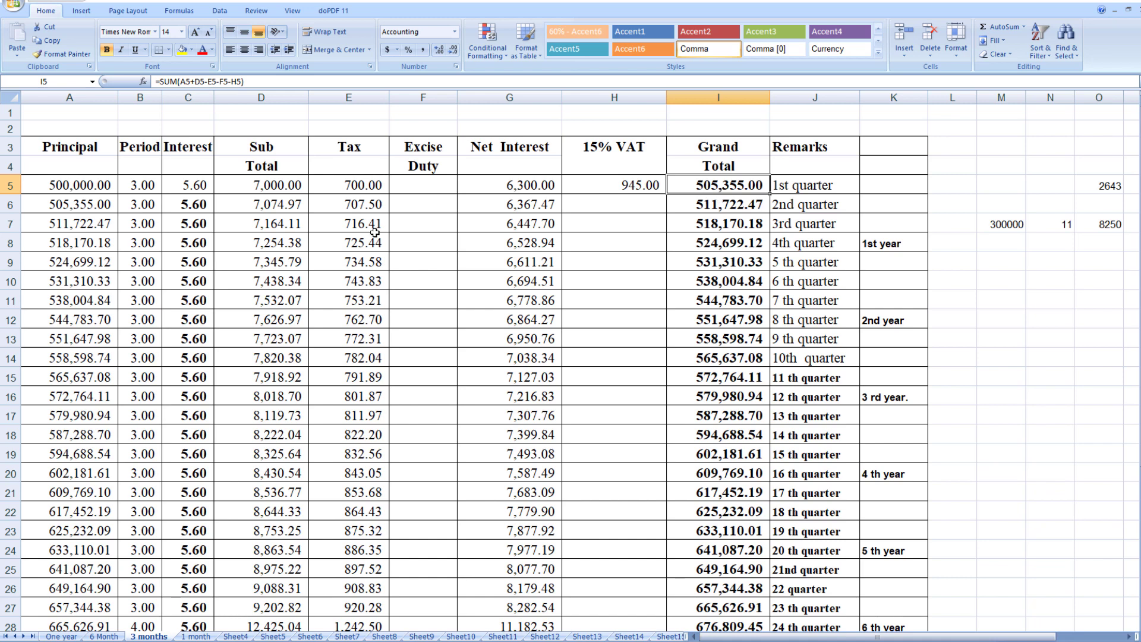
Trace how the second-quarter principal and the 1st year remark derive from the grand totals.
left_click(61, 208)
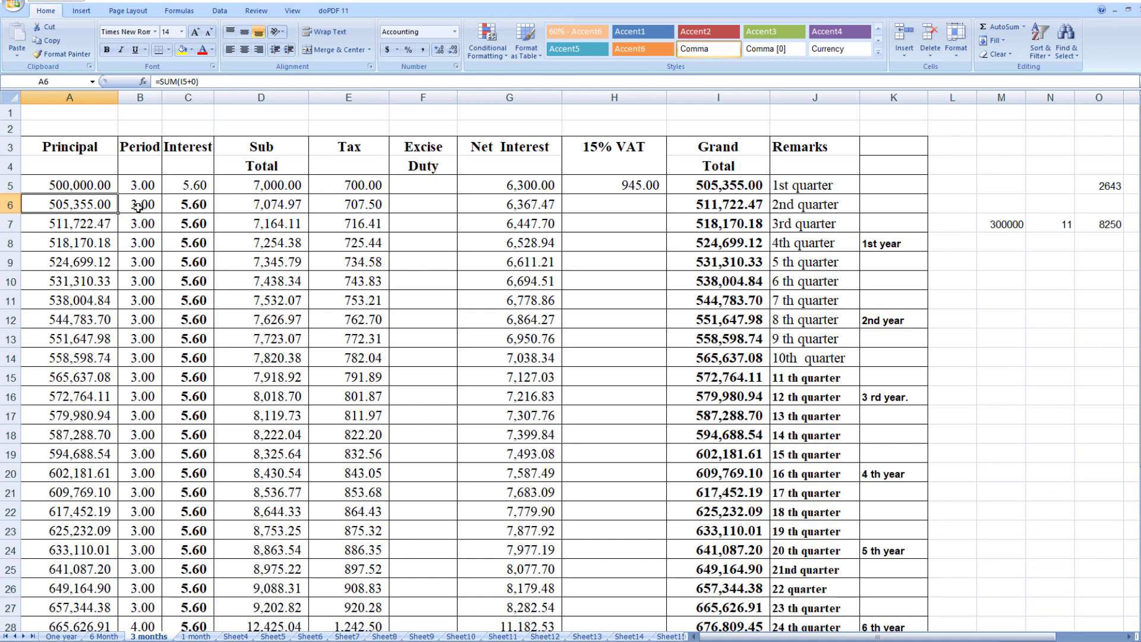
left_click_drag(139, 208, 716, 208)
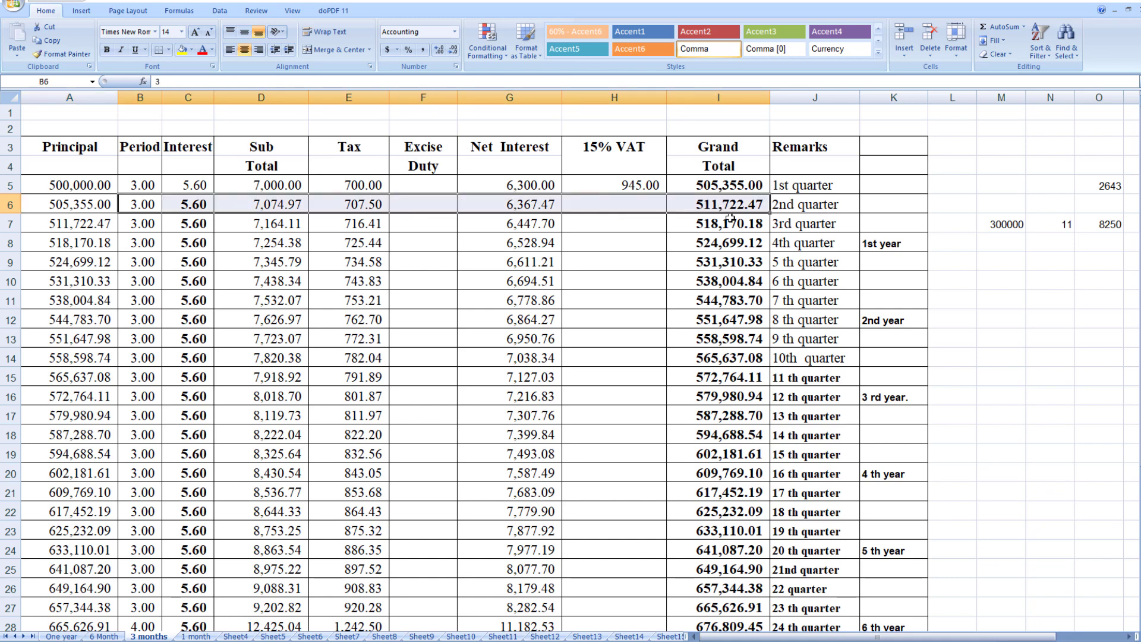
left_click(874, 244)
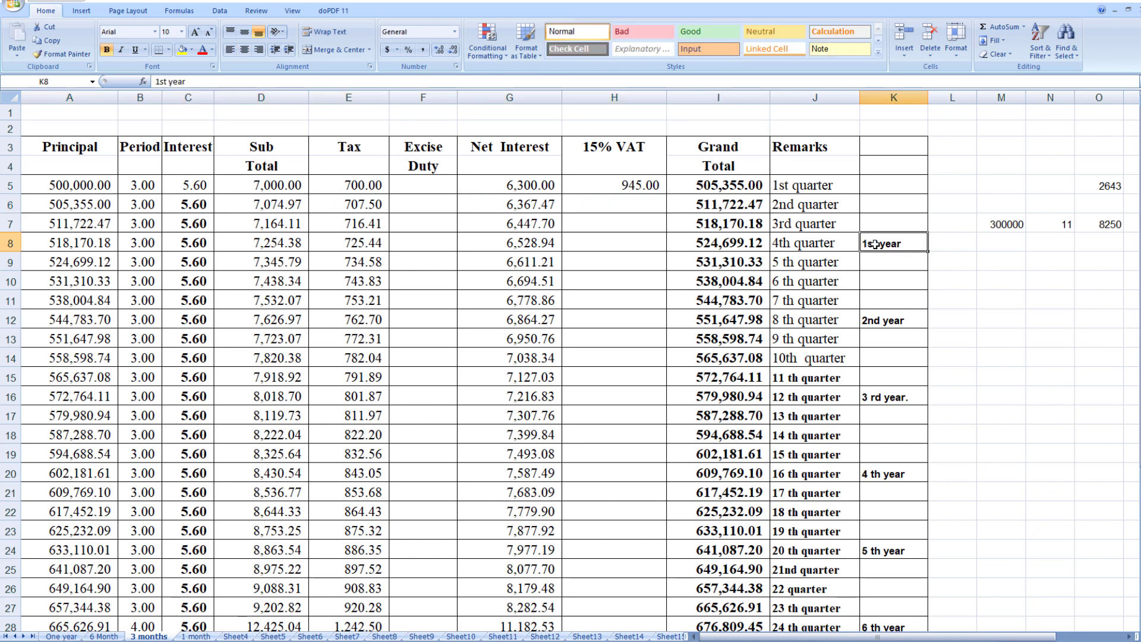
left_click_drag(816, 189, 814, 241)
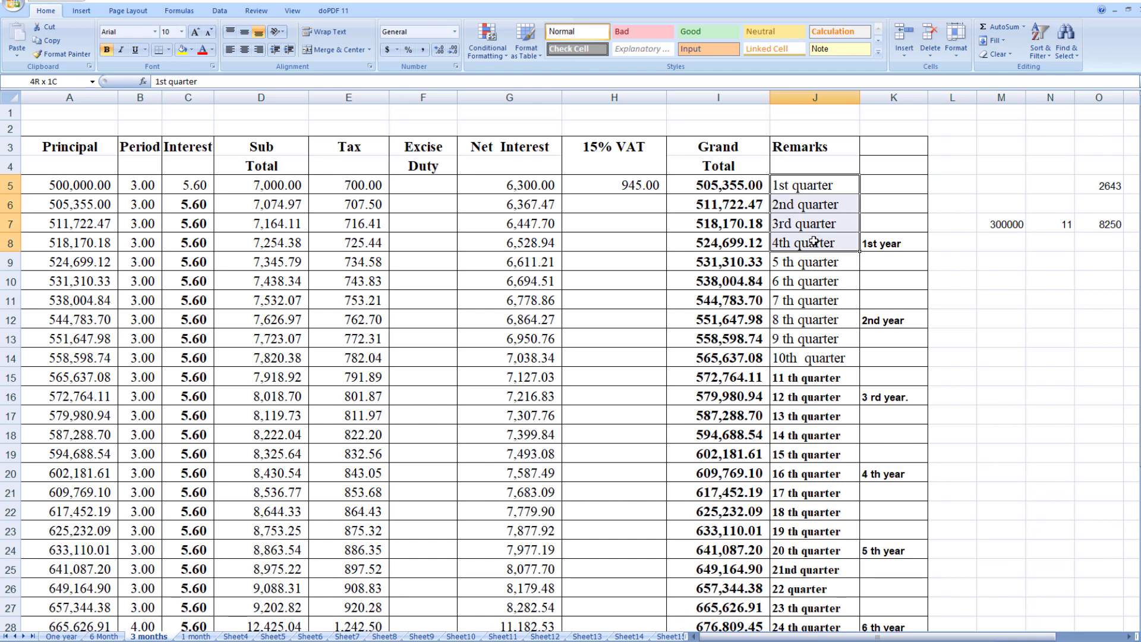
left_click(734, 244)
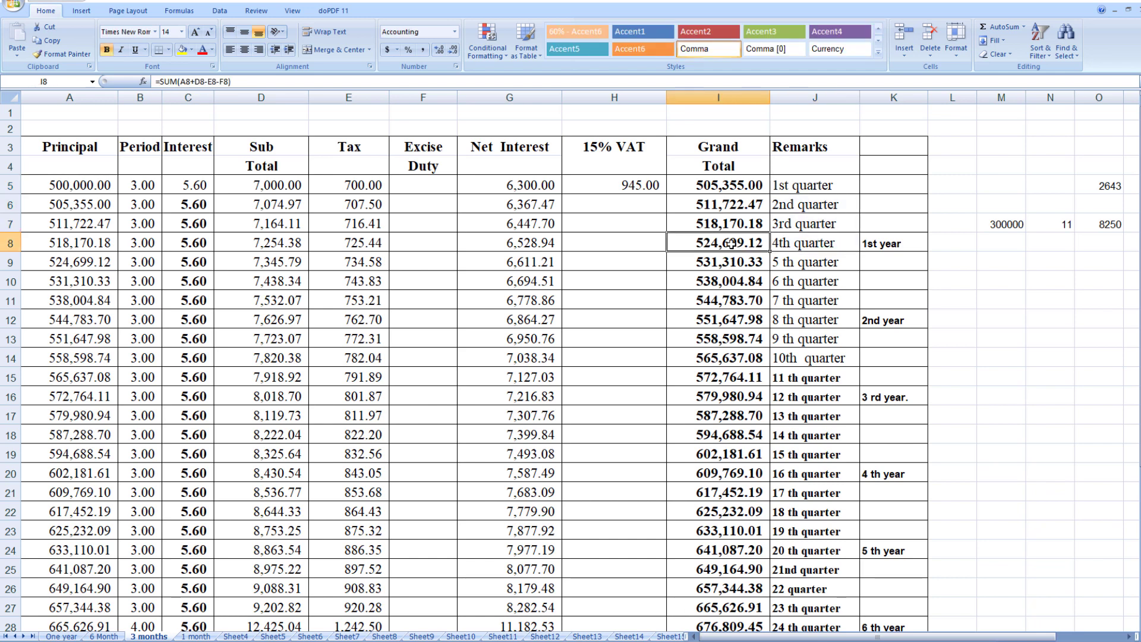
Review the 8th and 12th quarter remarks, then switch to the 6 Month sheet.
left_click(843, 321)
left_click(843, 391)
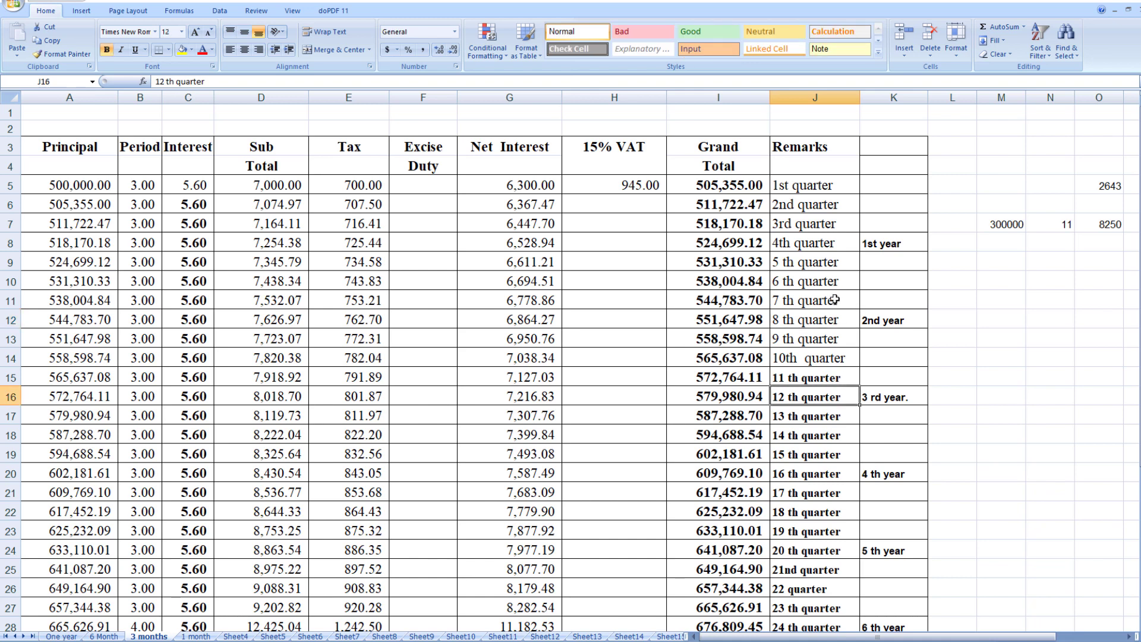
left_click_drag(835, 302, 835, 313)
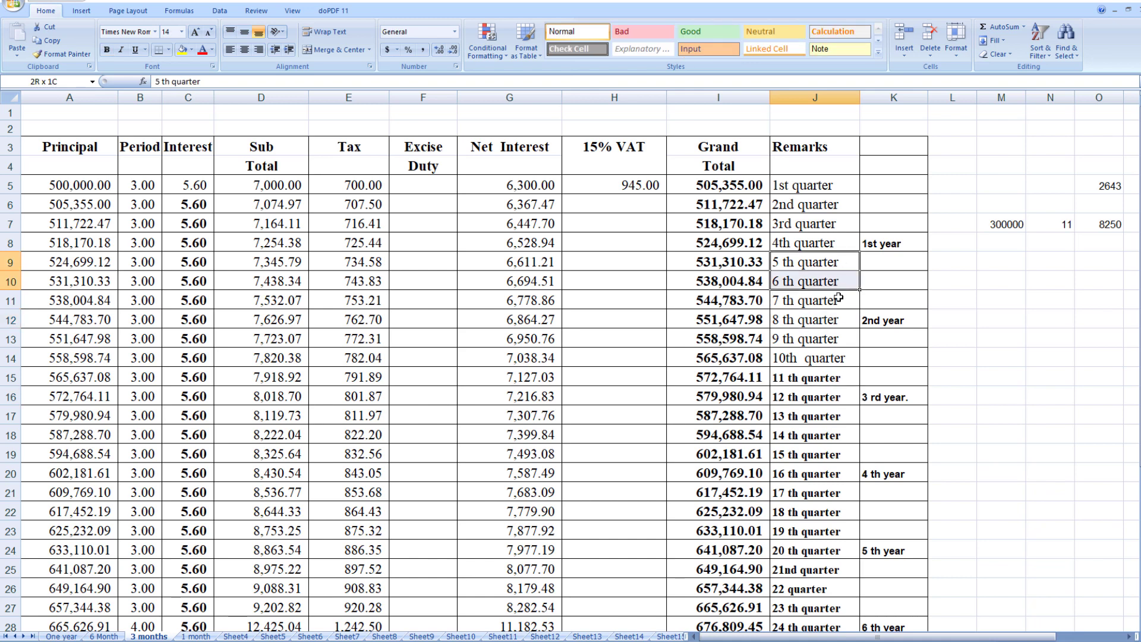
left_click_drag(838, 262, 838, 316)
left_click_drag(840, 377, 843, 441)
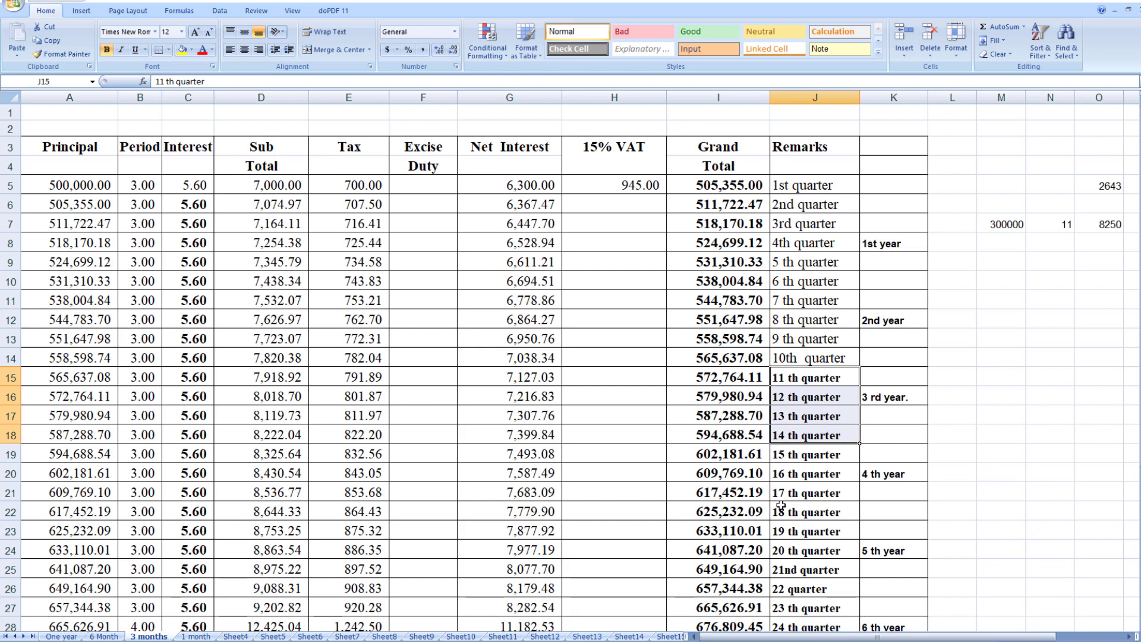
scroll(832, 442, "down", 3)
scroll(570, 524, "up", 3)
left_click(989, 399)
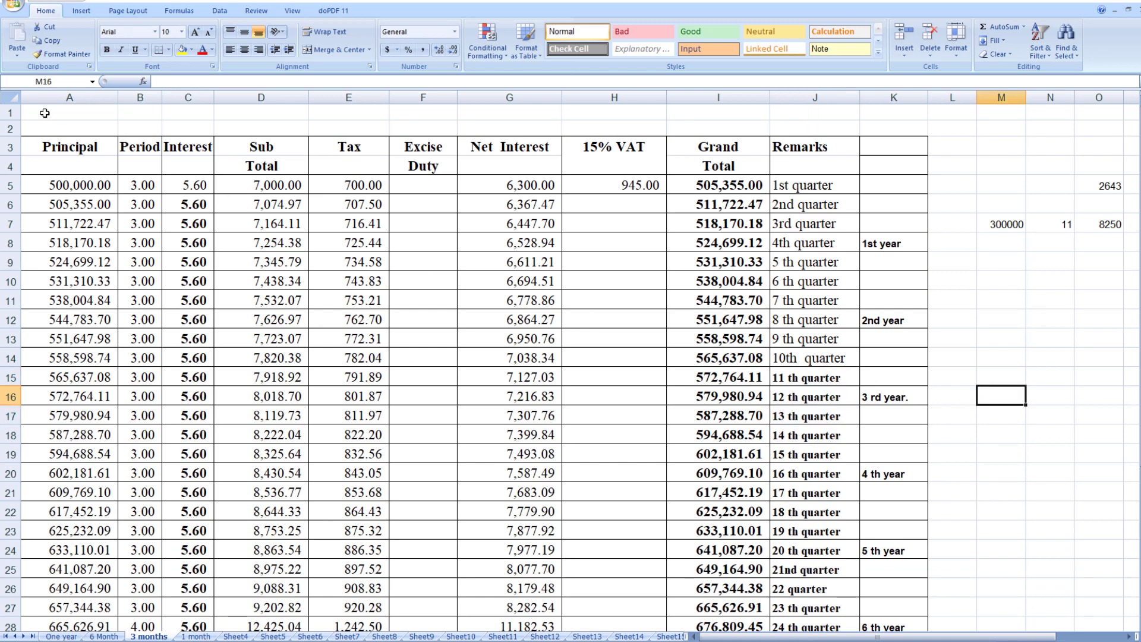
left_click(41, 146)
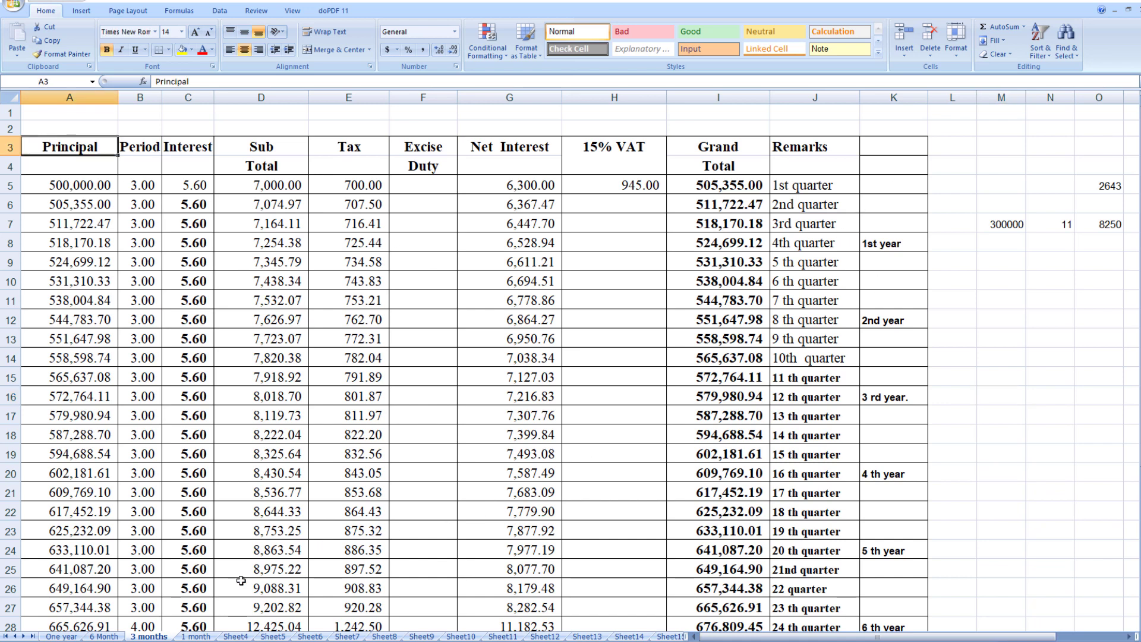
left_click(118, 636)
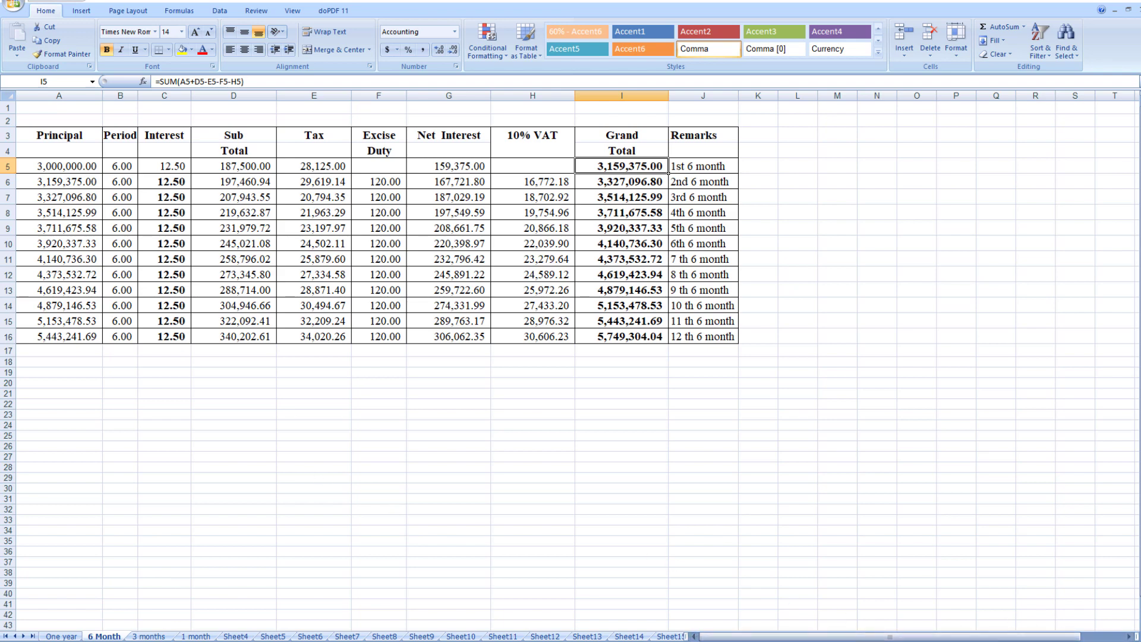
scroll(606, 438, "up", 2, "ctrl")
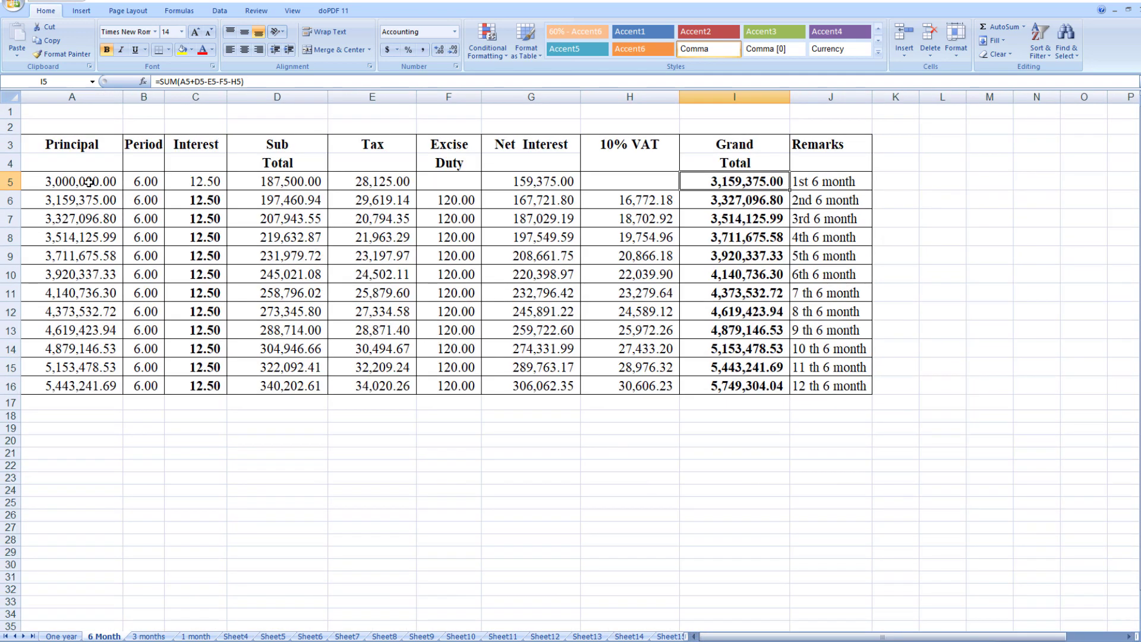
left_click(88, 180)
left_click(272, 182)
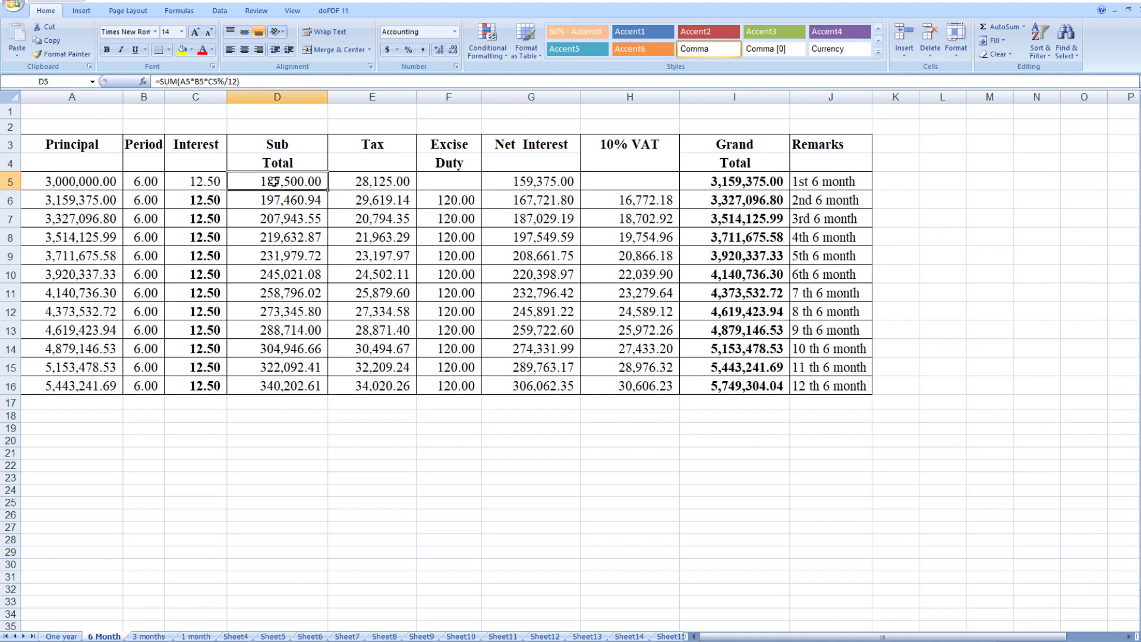
left_click(84, 181)
left_click(135, 184)
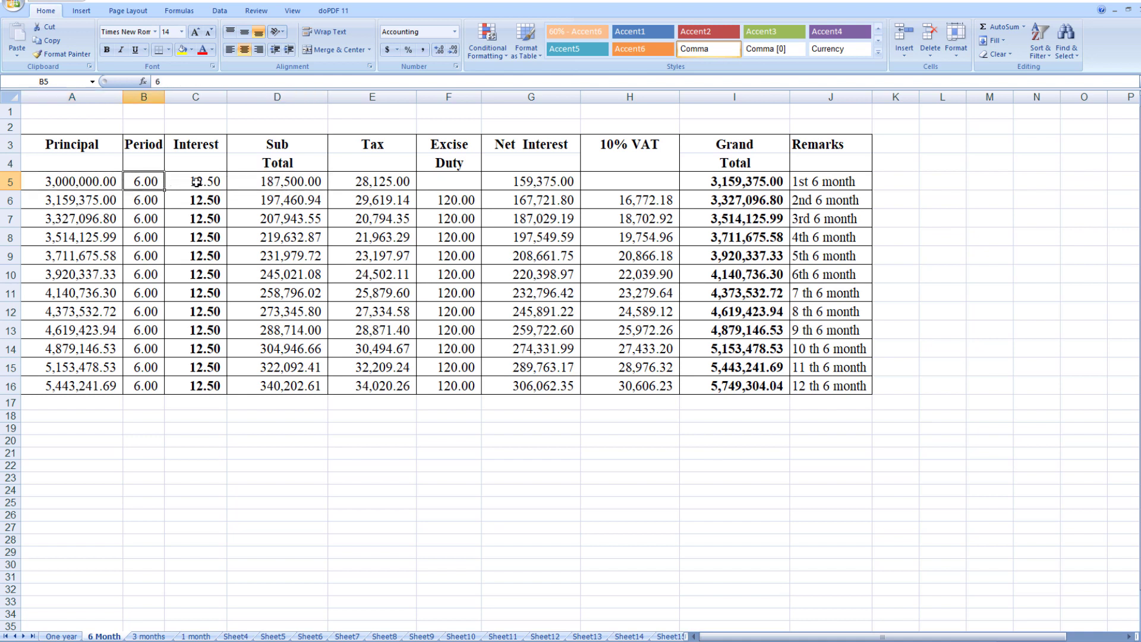
left_click(196, 182)
left_click(265, 182)
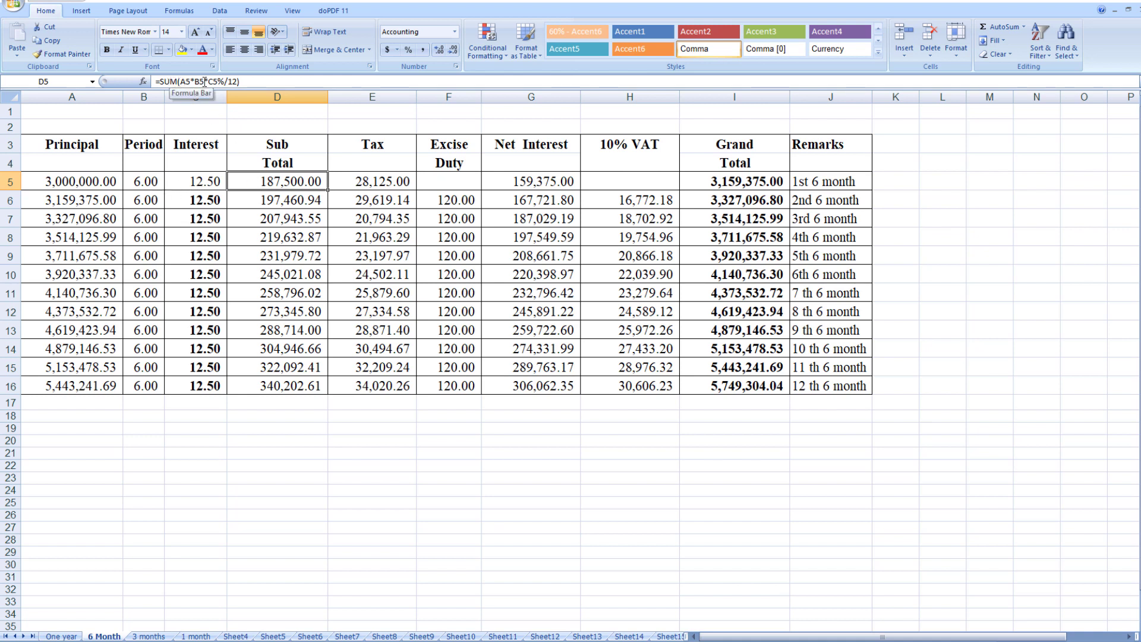
left_click(105, 180)
left_click(146, 180)
left_click(202, 180)
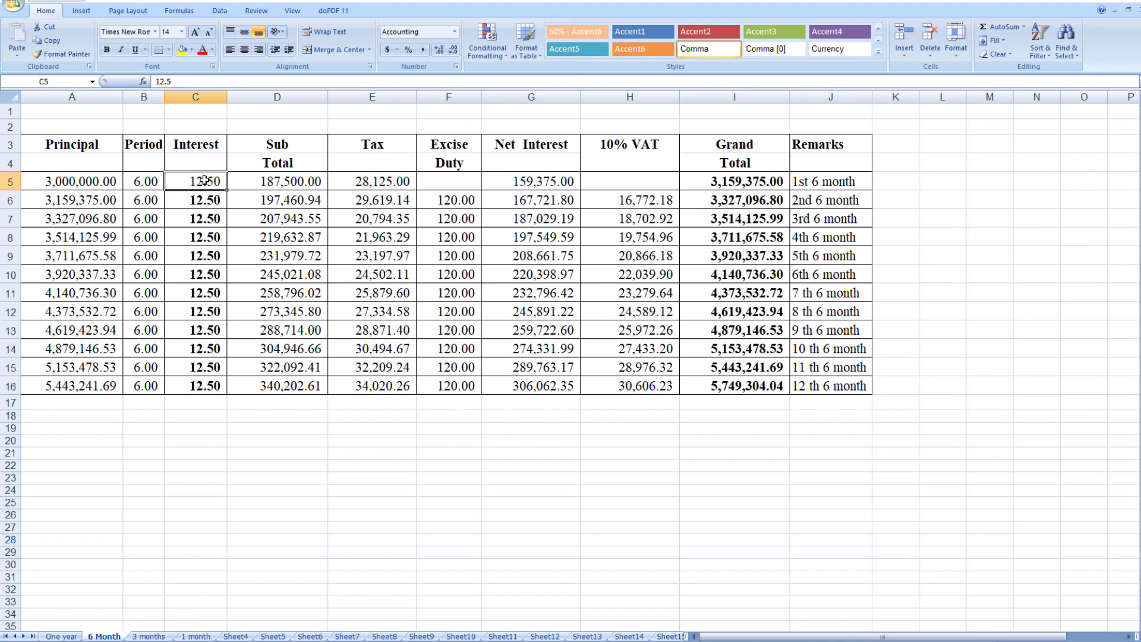
left_click(270, 182)
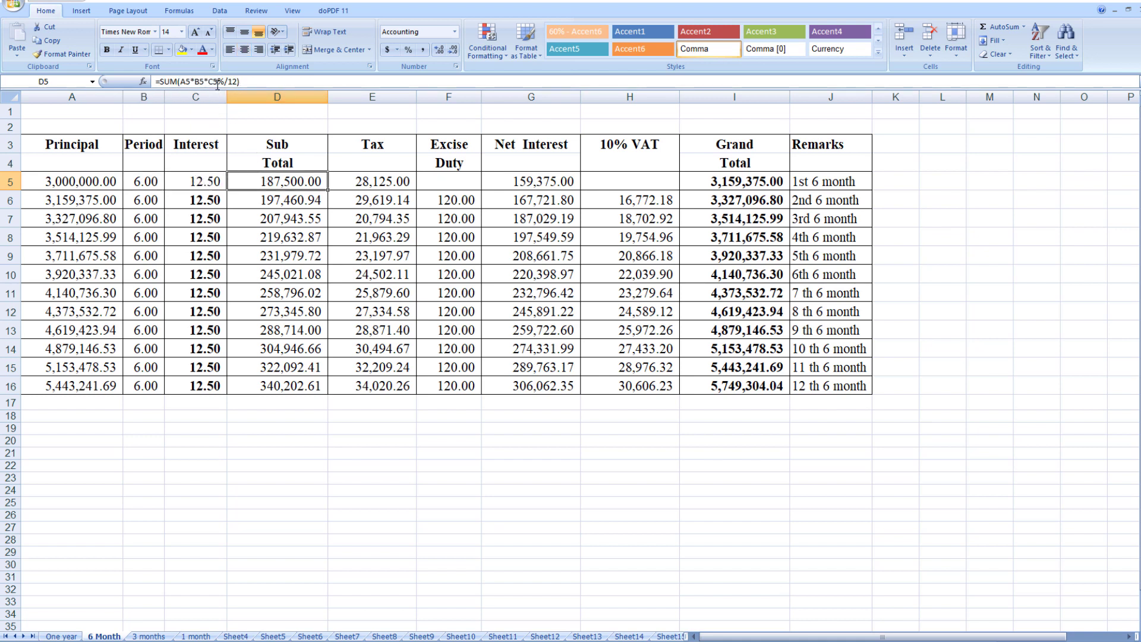
left_click(203, 182)
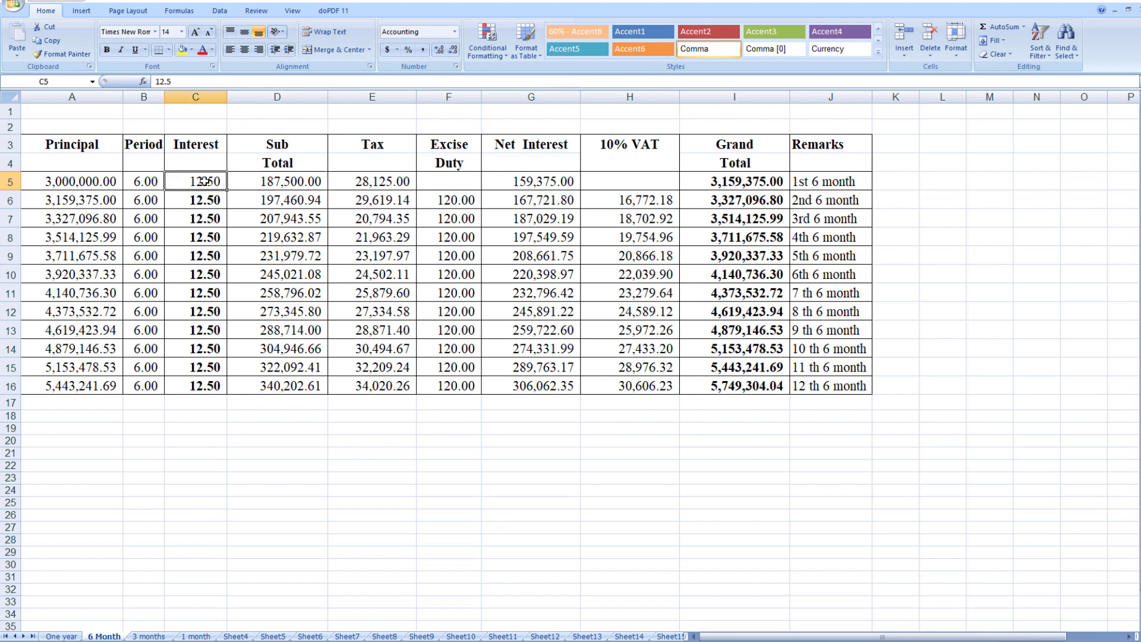
left_click(273, 177)
left_click(213, 182)
Try 5.6, then set C5's interest rate to 6.00, giving a 90,000.00 sub total.
type("5.6")
key("Return")
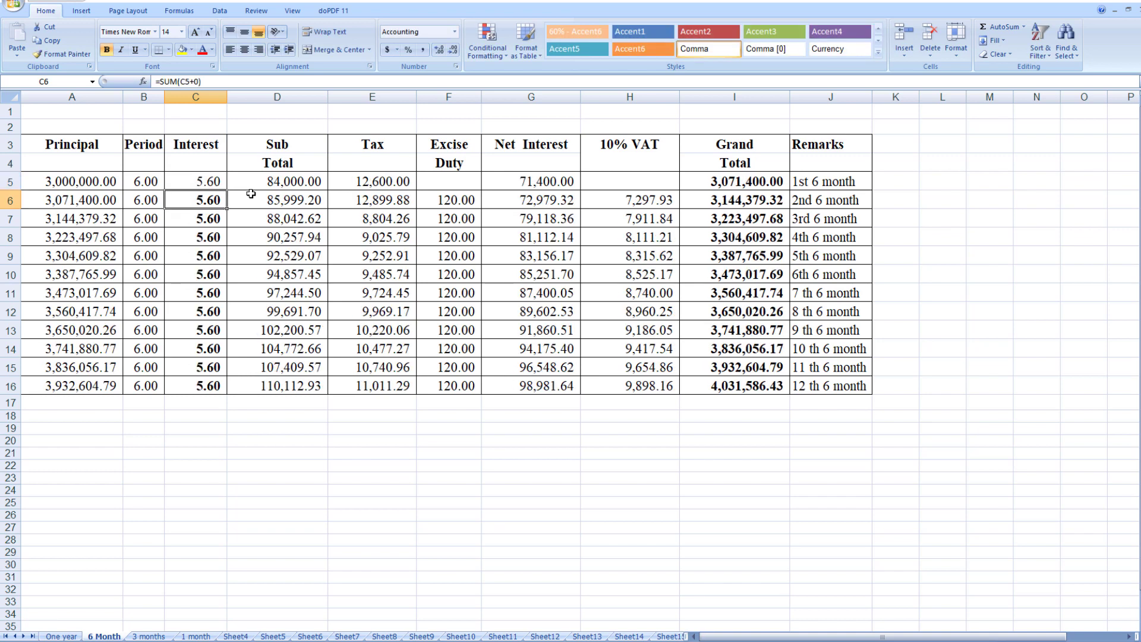
left_click(197, 181)
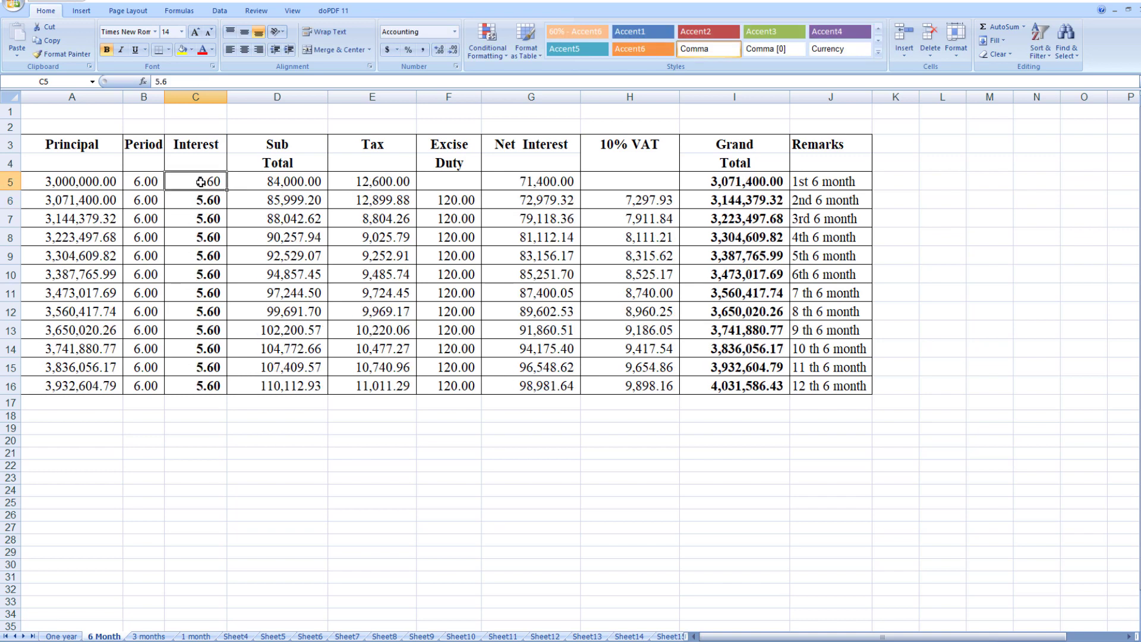
left_click_drag(201, 181, 208, 387)
left_click(247, 403)
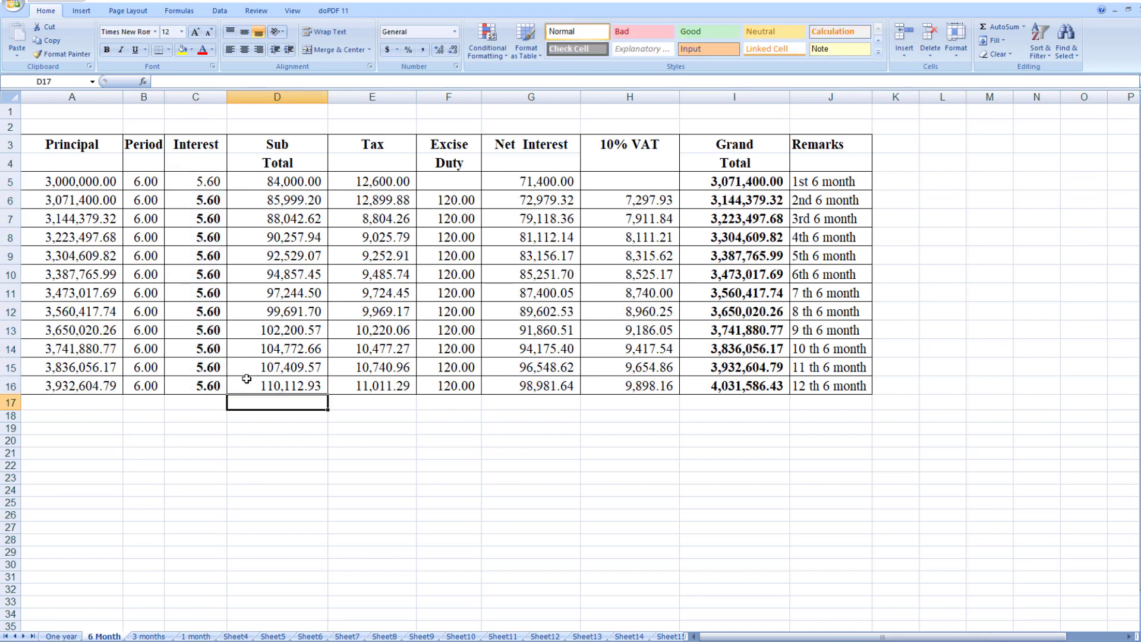
left_click(205, 180)
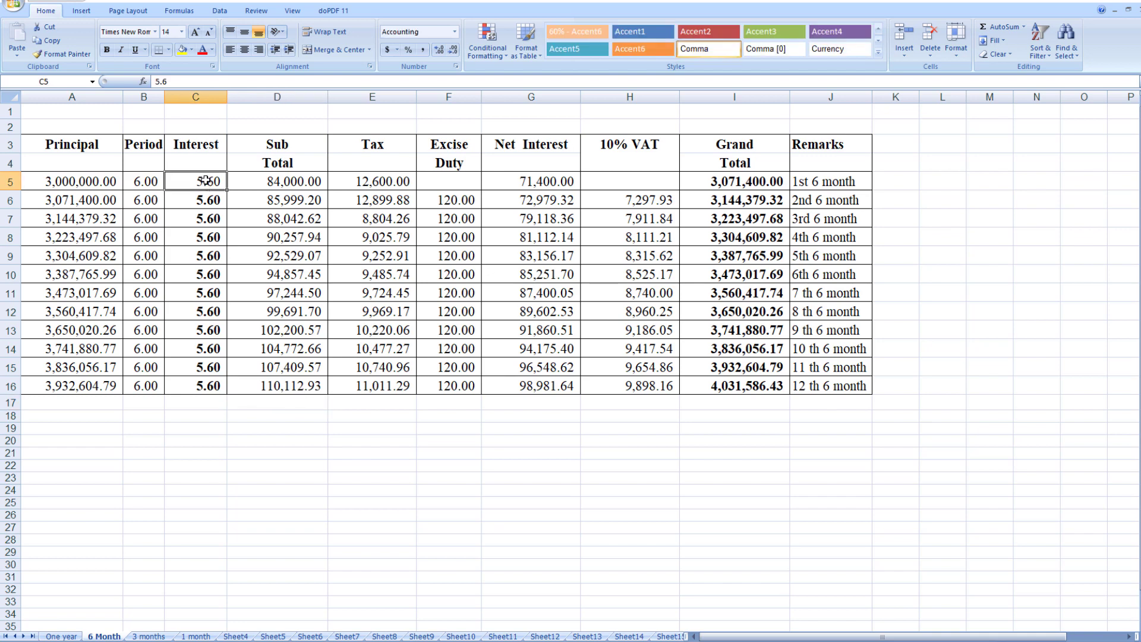
type("6")
key("Return")
left_click_drag(209, 177, 351, 182)
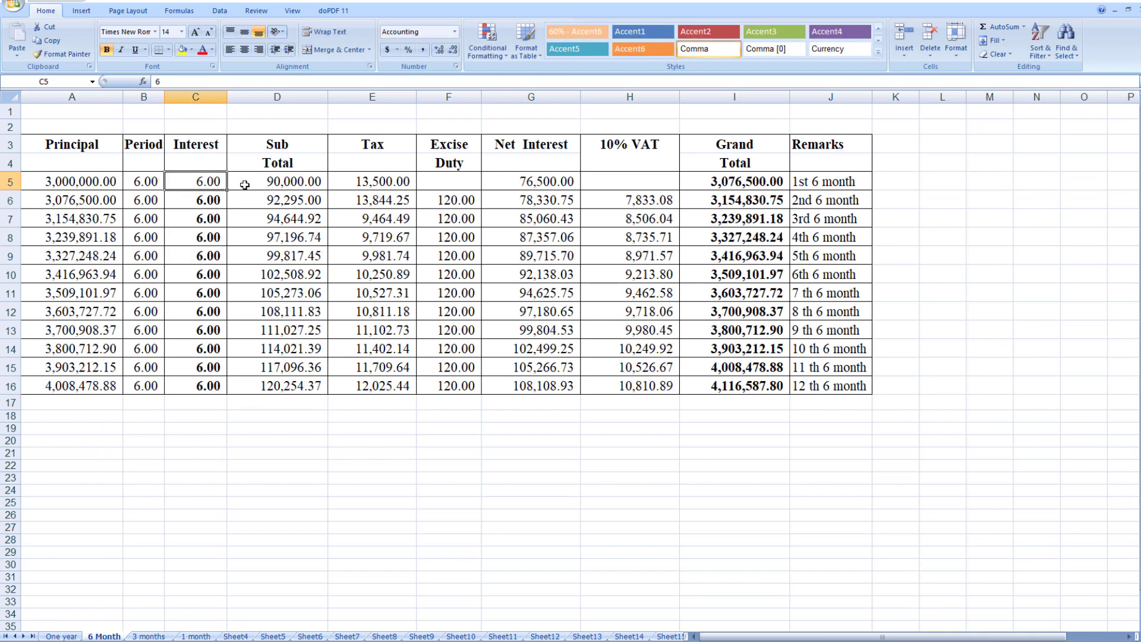
Confirm the E5 tax at 15% and clear the 120.00 excise duty values below row 5.
left_click(350, 182)
left_click(204, 79)
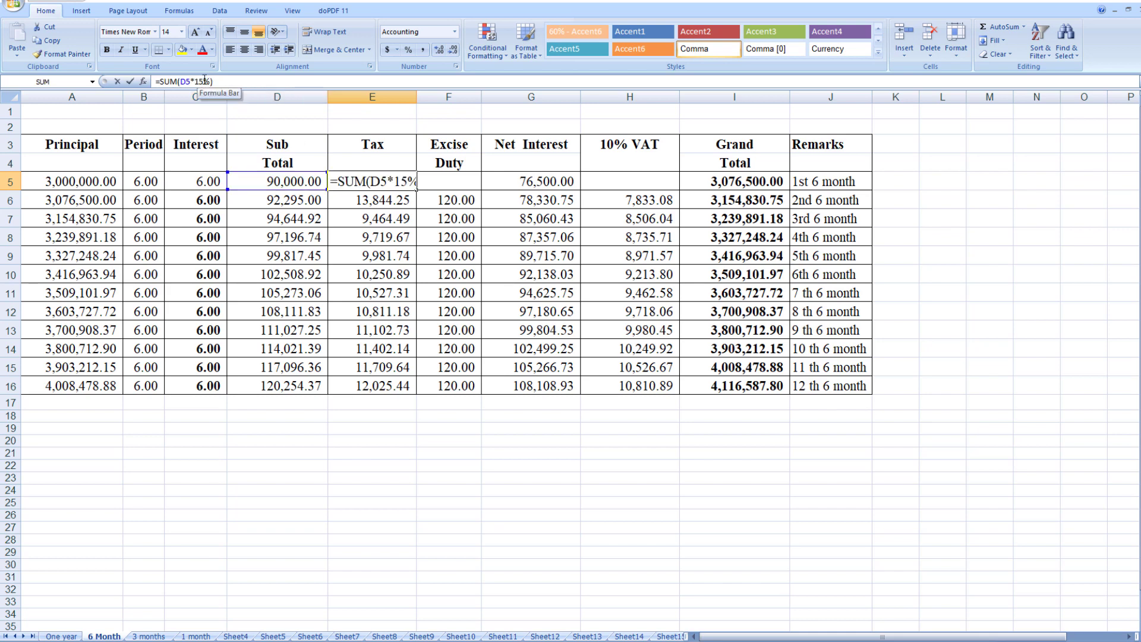
key("Return")
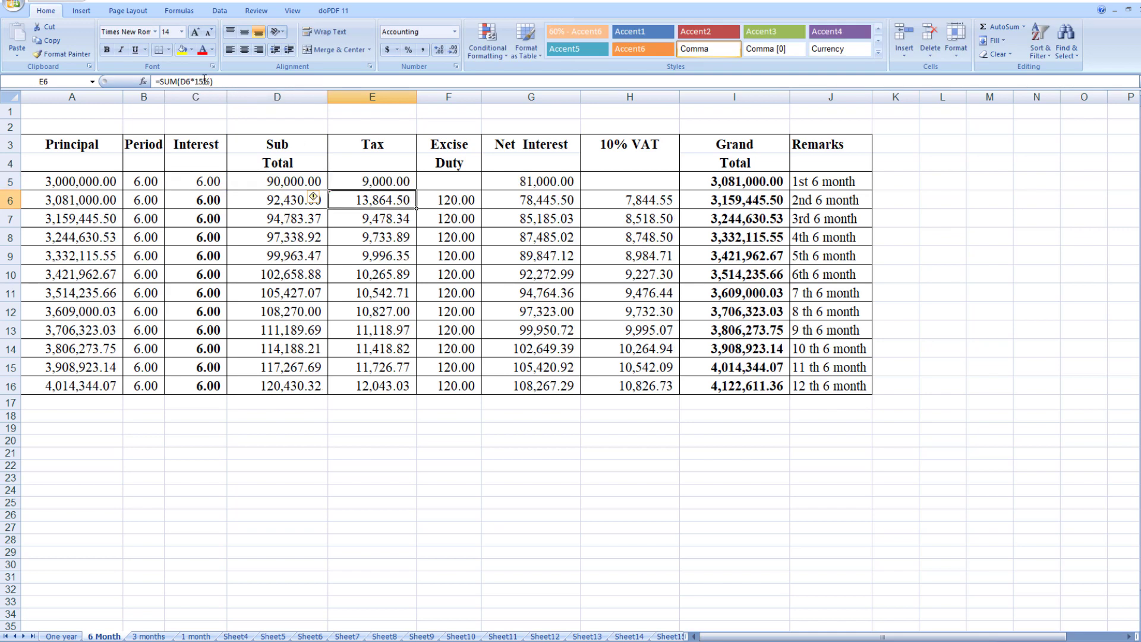
left_click(468, 180)
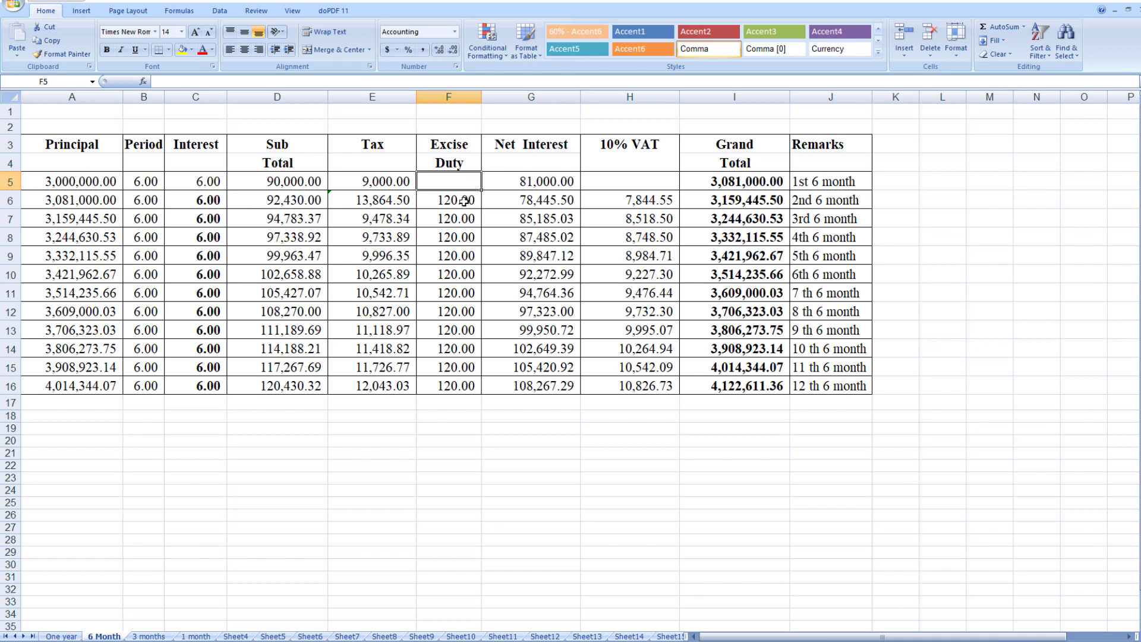
left_click_drag(464, 202, 468, 401)
key("Delete")
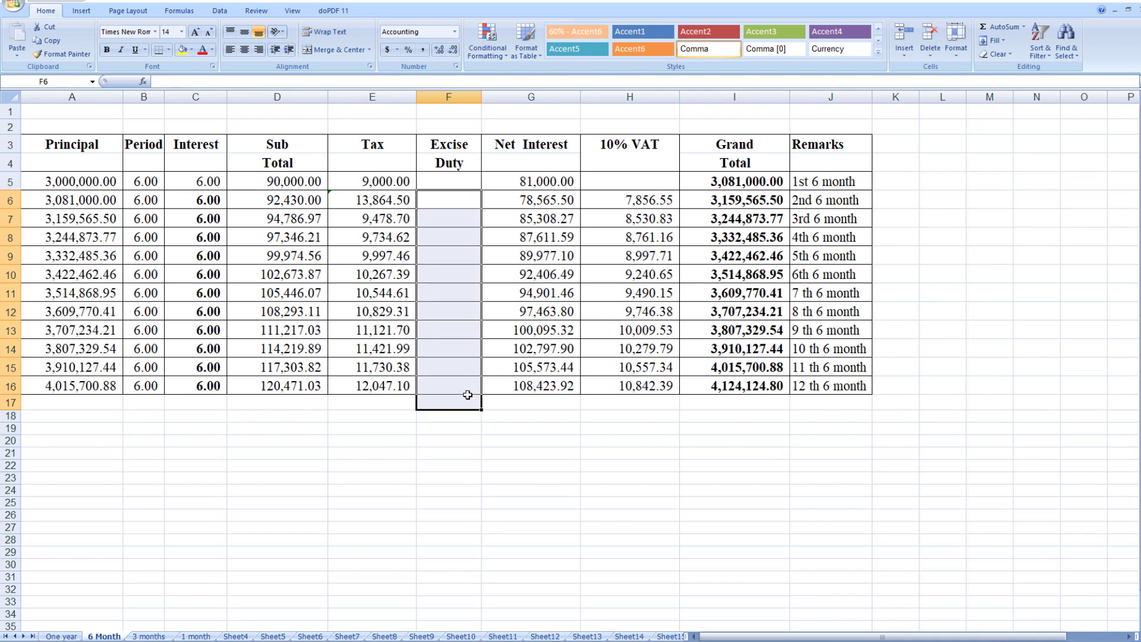
left_click(524, 403)
Retitle the H3 header from 10% VAT to 15% VAT, then move to the One year sheet.
left_click(603, 183)
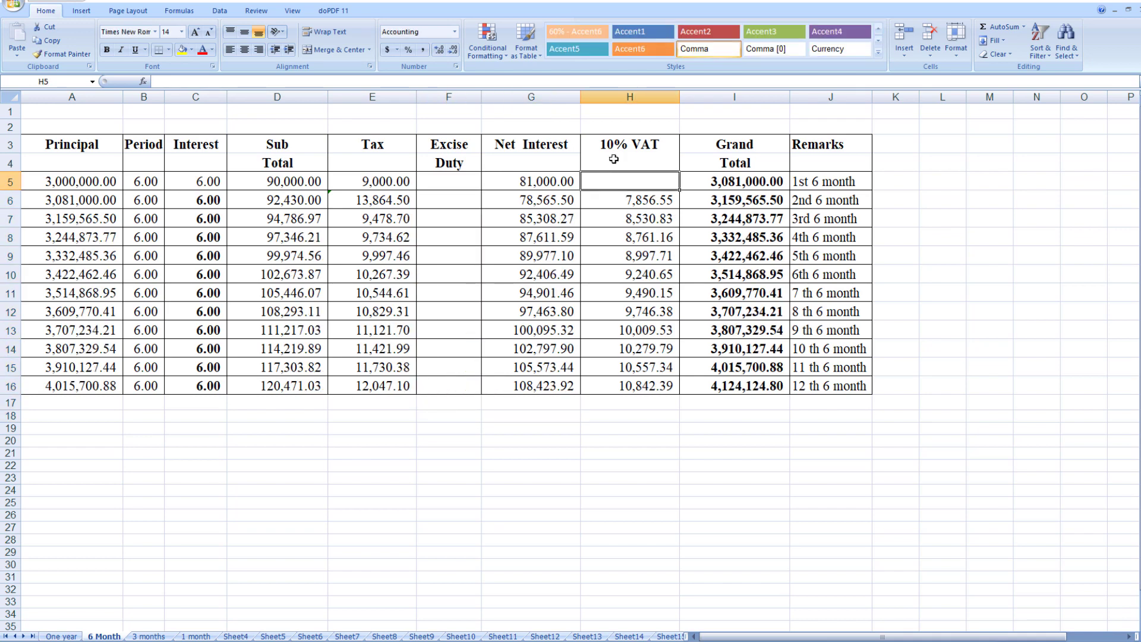
double_click(616, 144)
key("BackSpace")
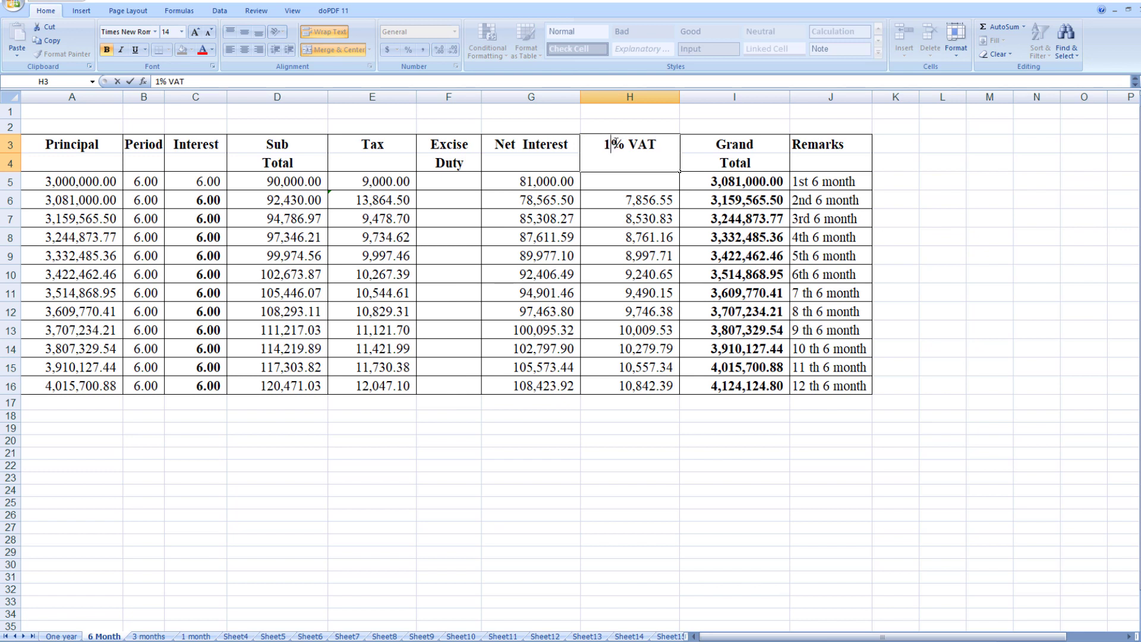
type("5")
key("Return")
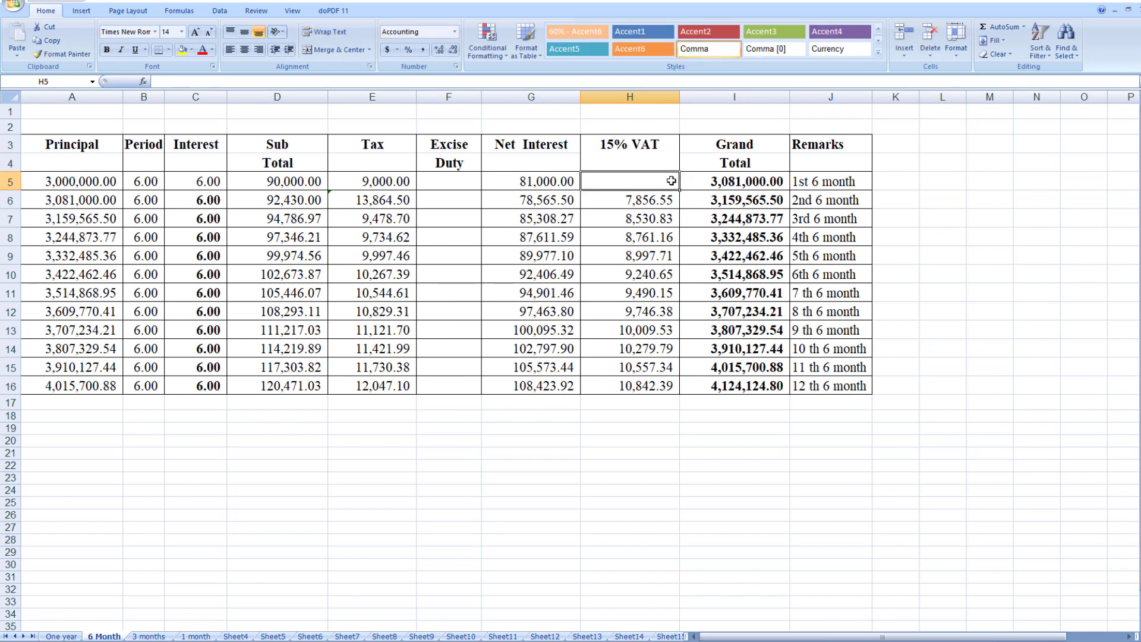
left_click(61, 636)
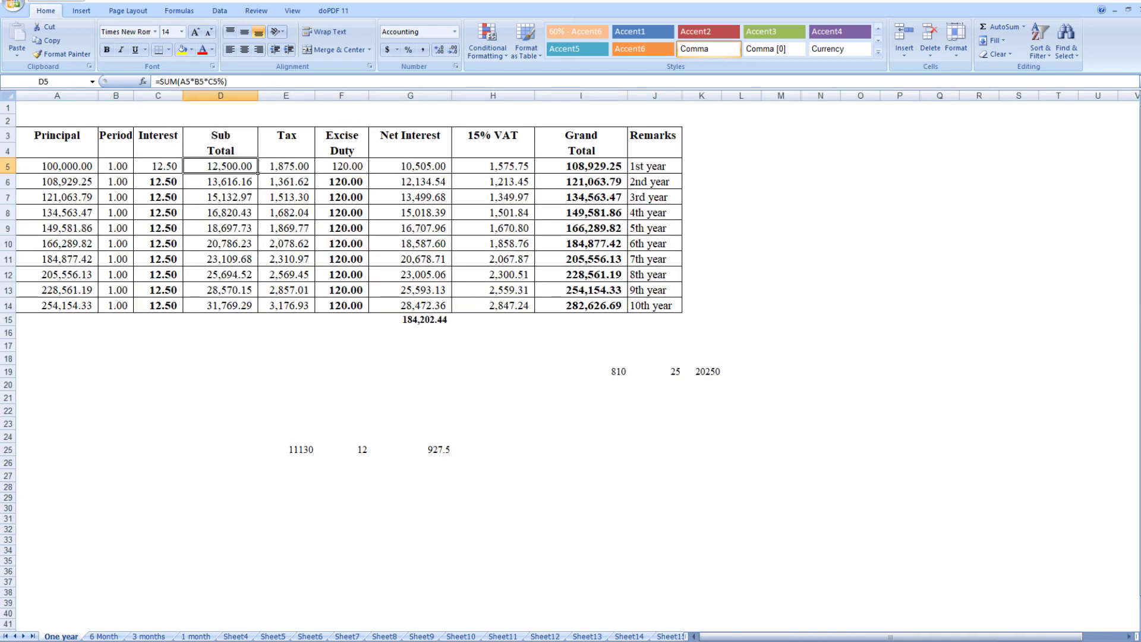
scroll(1076, 620, "down", 1)
scroll(458, 407, "up", 1, "ctrl")
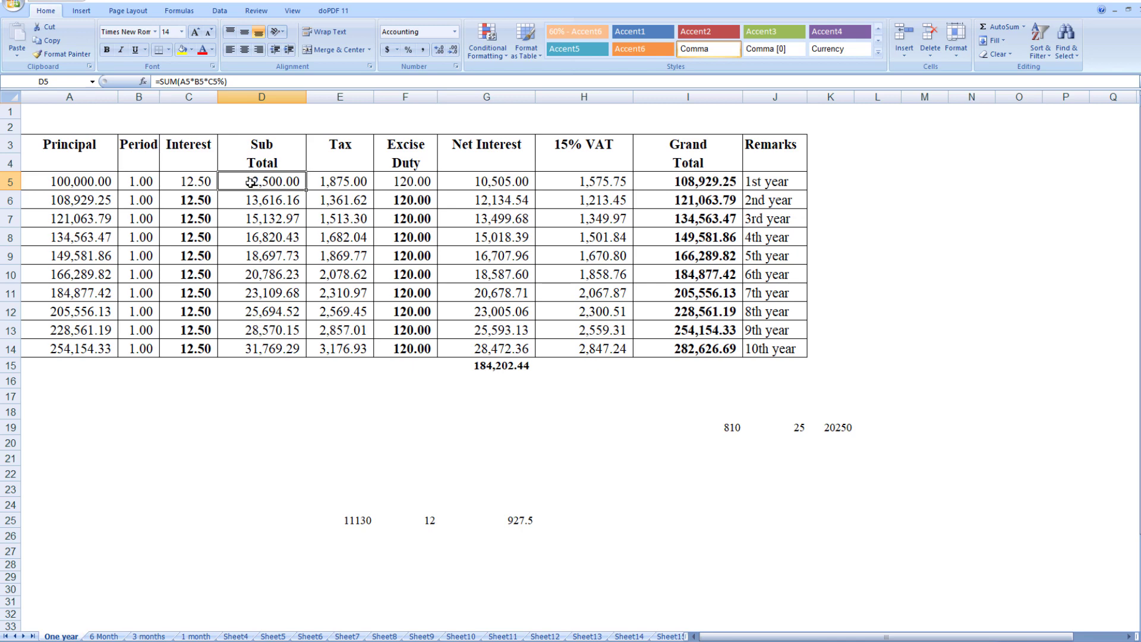
left_click(106, 636)
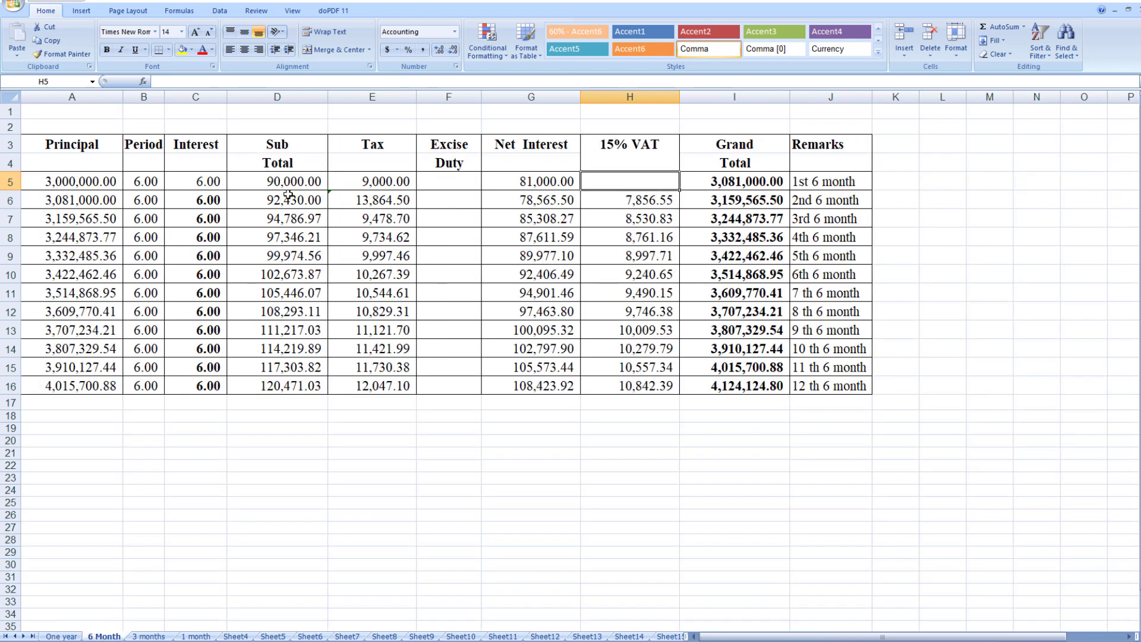
left_click(356, 181)
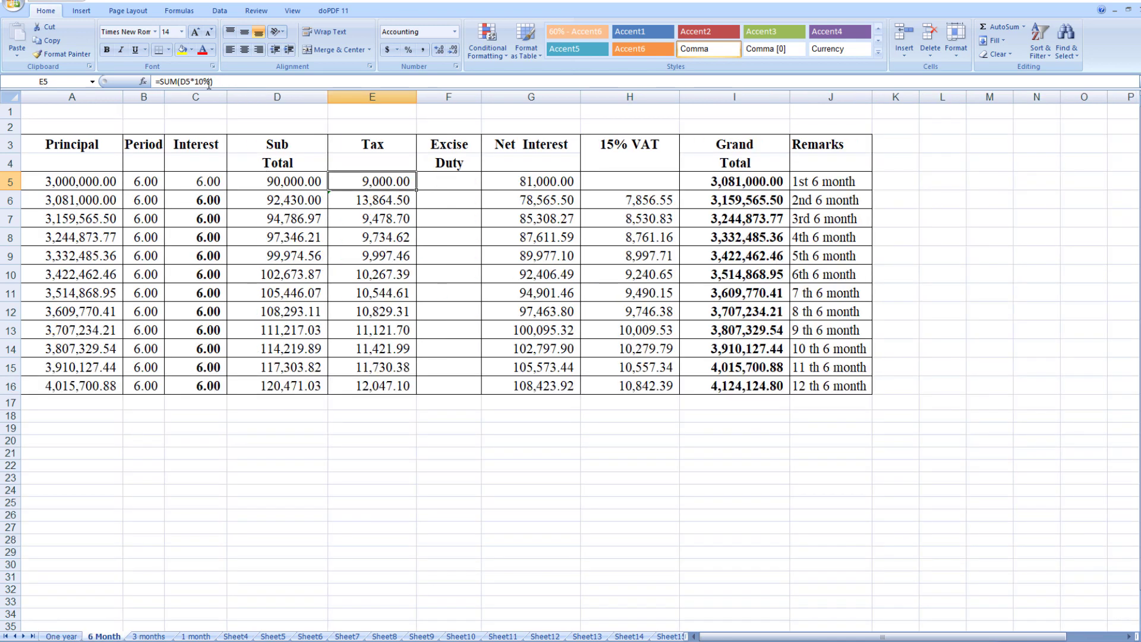
left_click(287, 184)
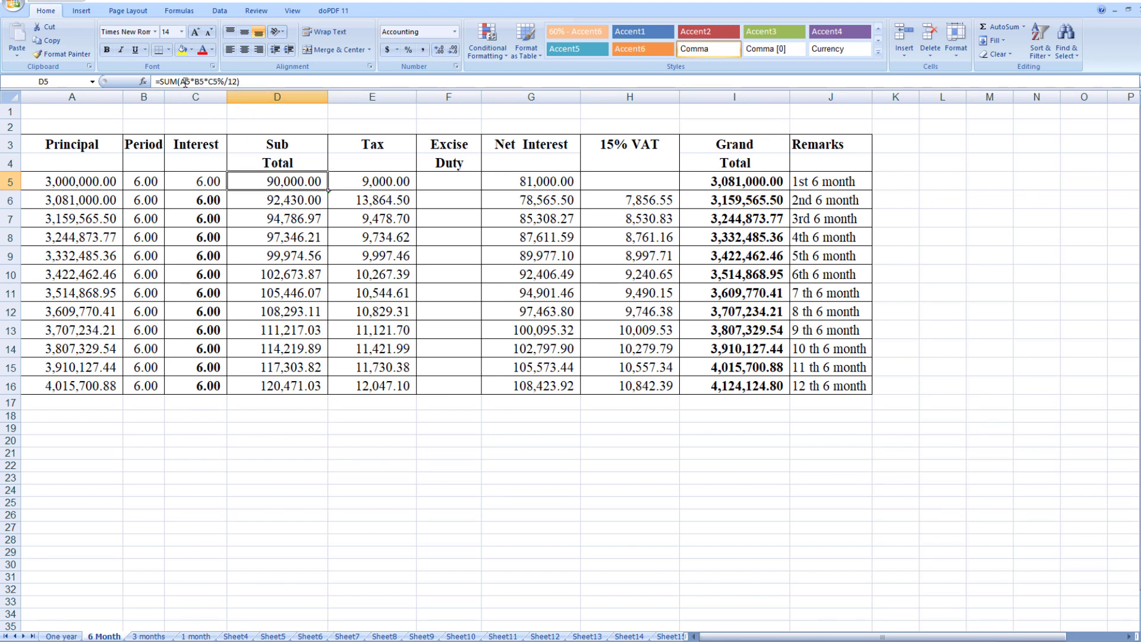
On the One year sheet, set the first interest rate in C5 to 6.
left_click(78, 635)
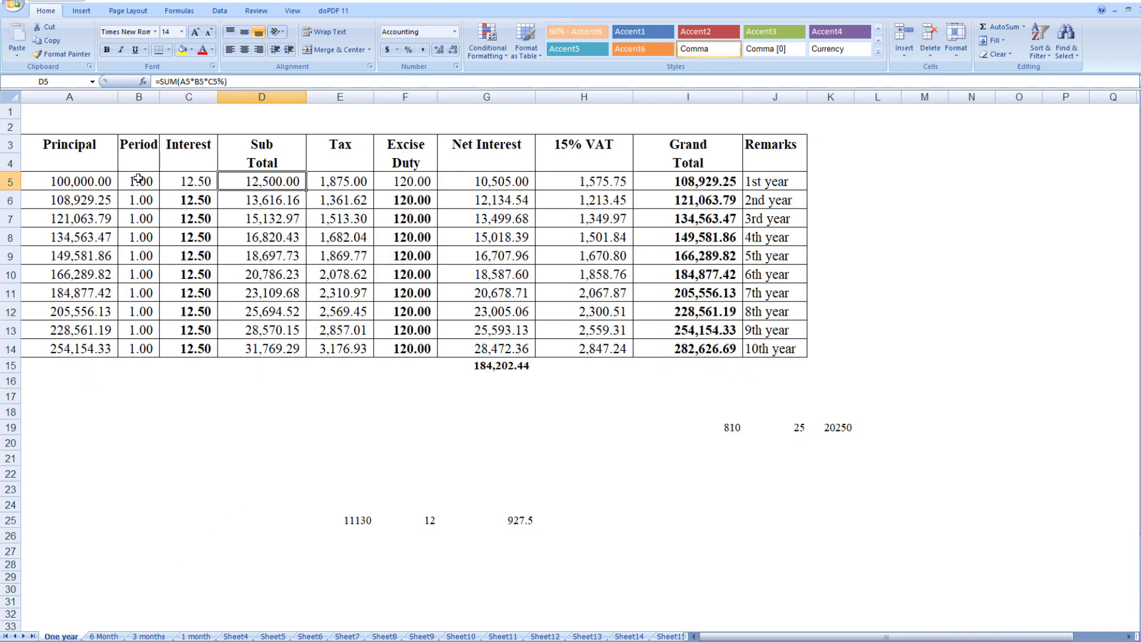
left_click(76, 182)
left_click(138, 182)
left_click(188, 183)
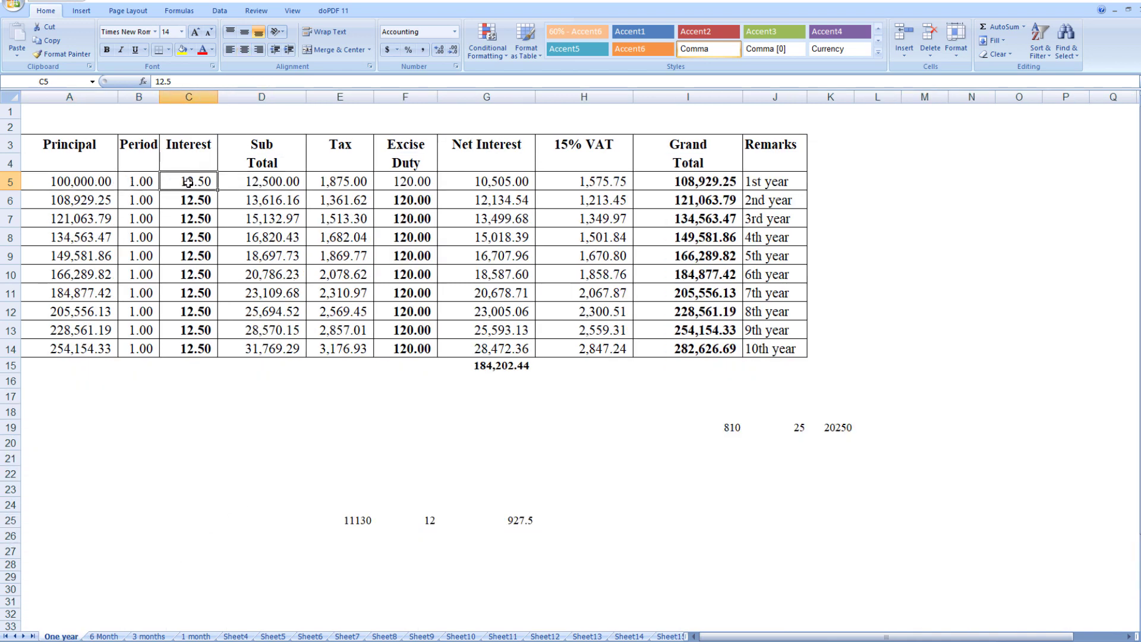
type("6")
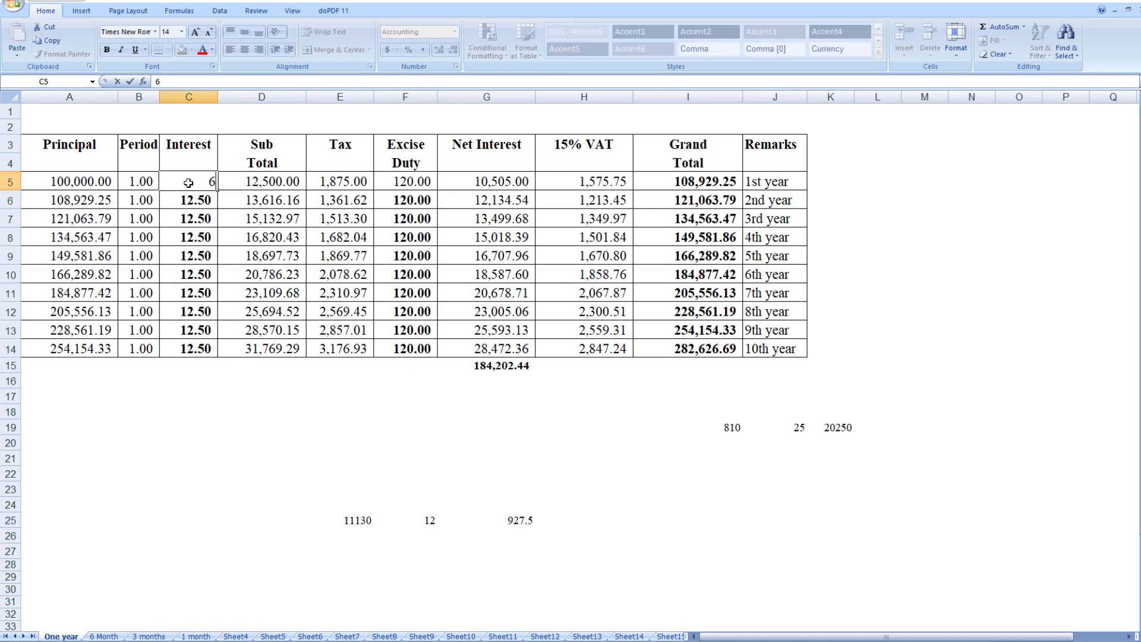
key("Return")
Change the E5 tax formula from 15% to =SUM(D5*10%).
left_click_drag(199, 178, 343, 180)
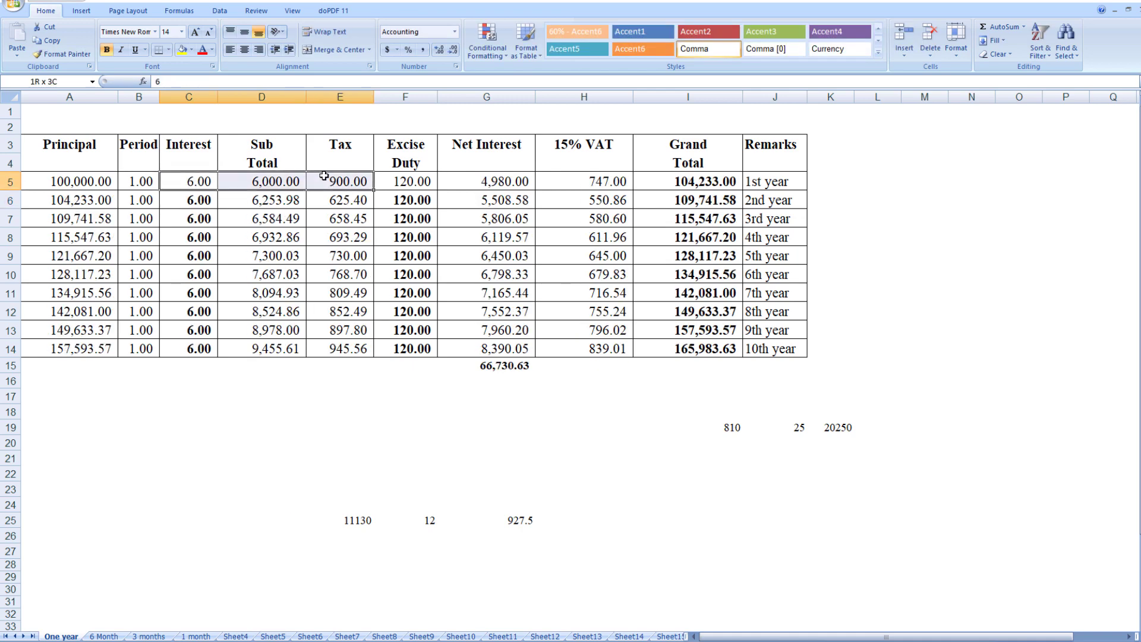
left_click(345, 181)
left_click(208, 81)
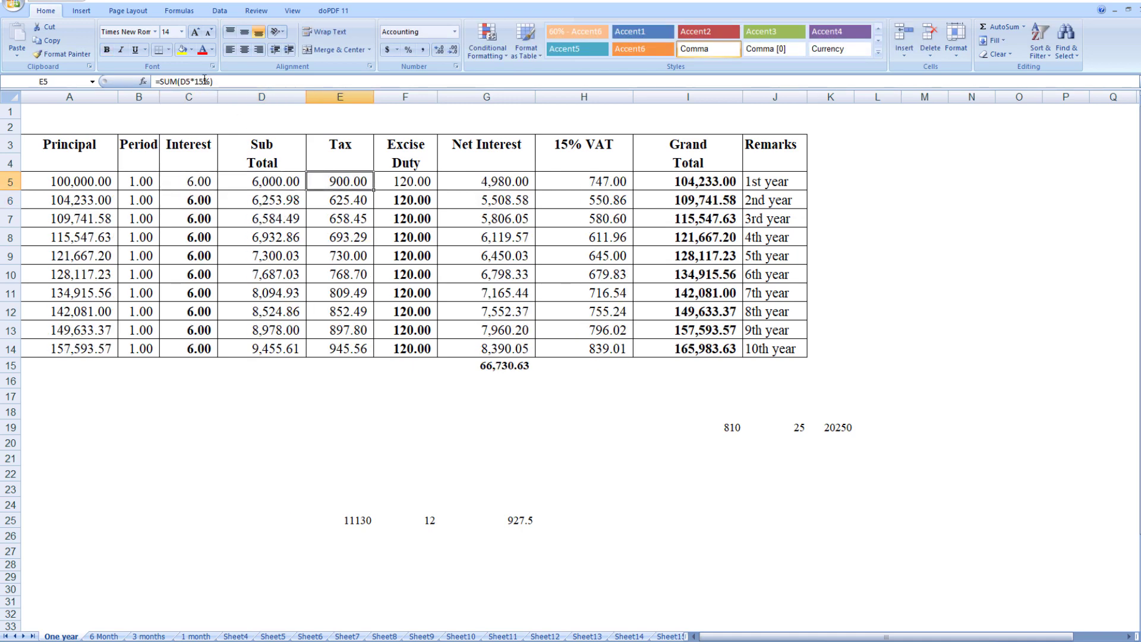
key("BackSpace")
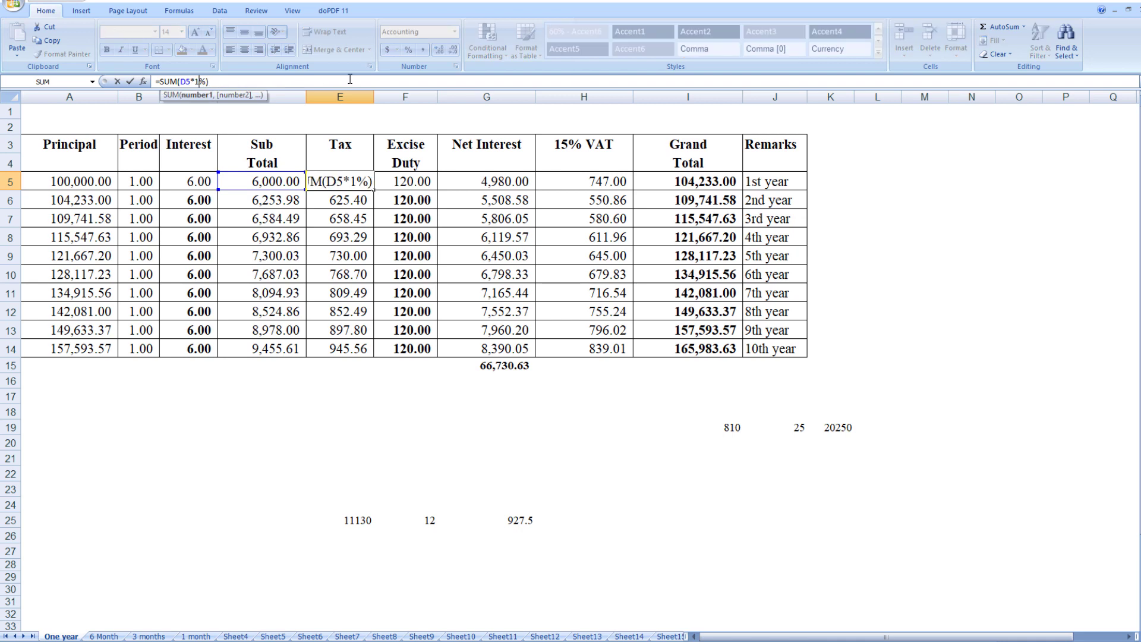
key("Return")
Set the excise duty to 500 in cells F5 through F14.
left_click(414, 180)
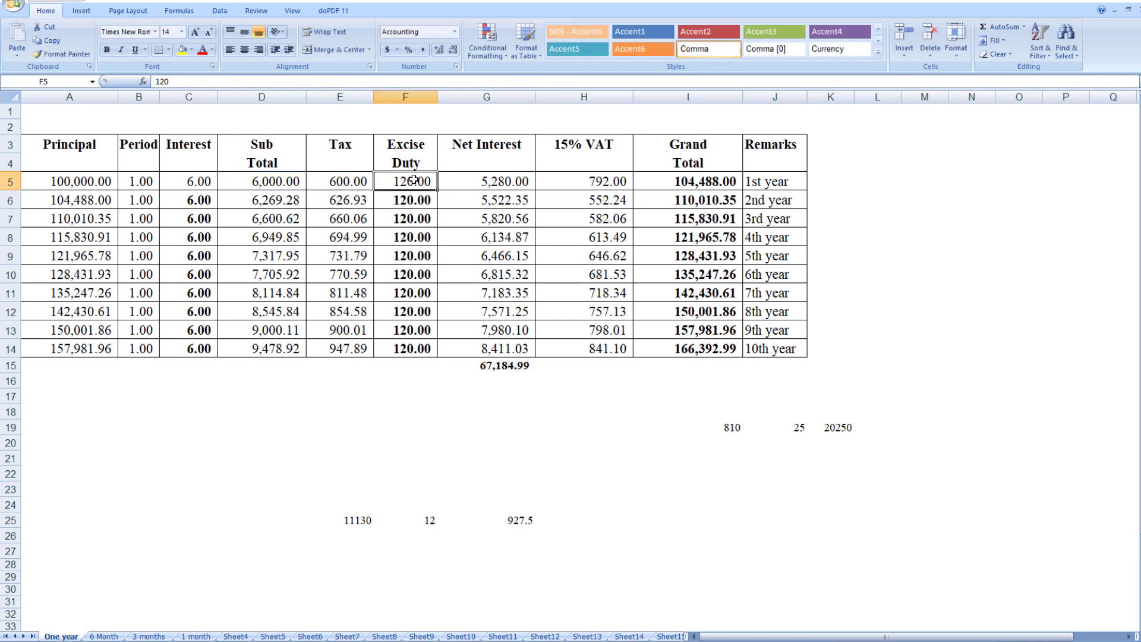
left_click_drag(414, 180, 414, 348)
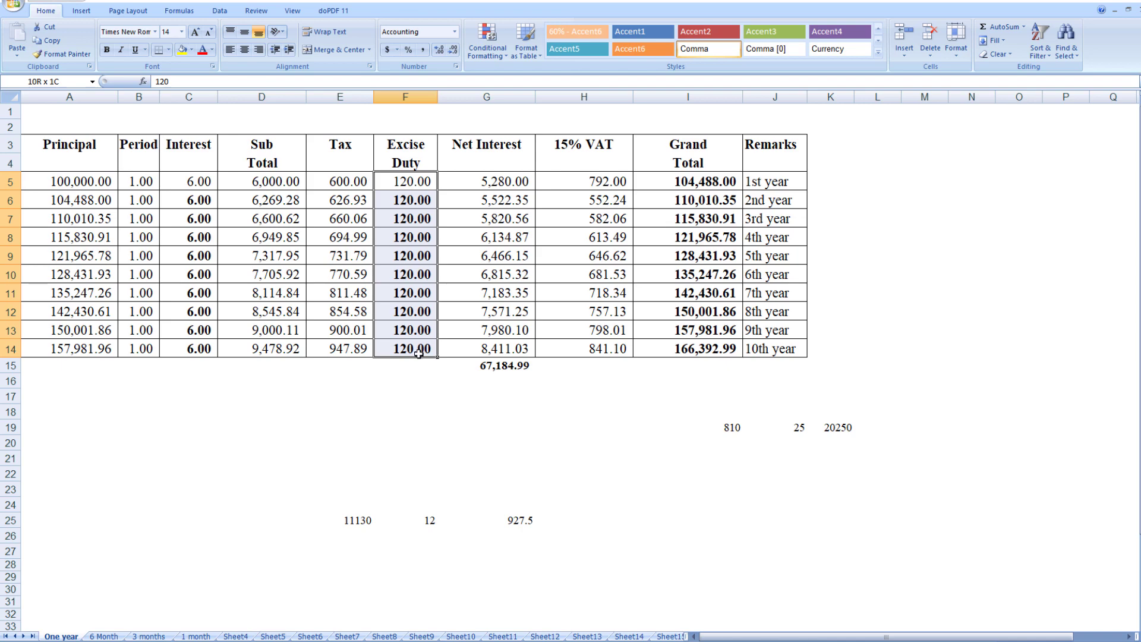
type("500")
key("Return")
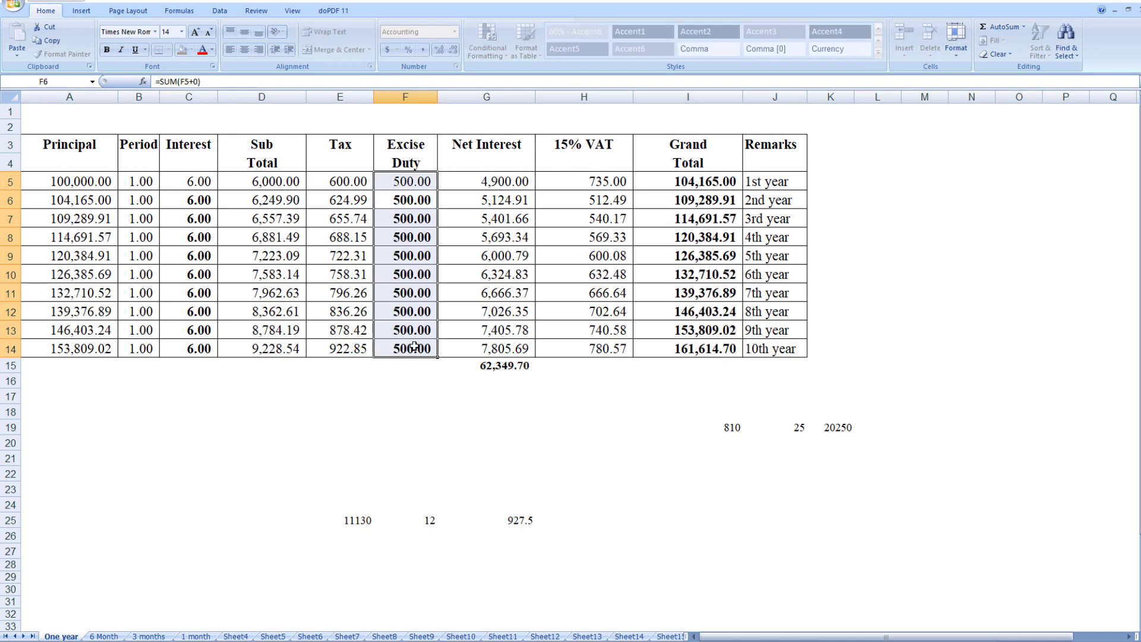
left_click(405, 410)
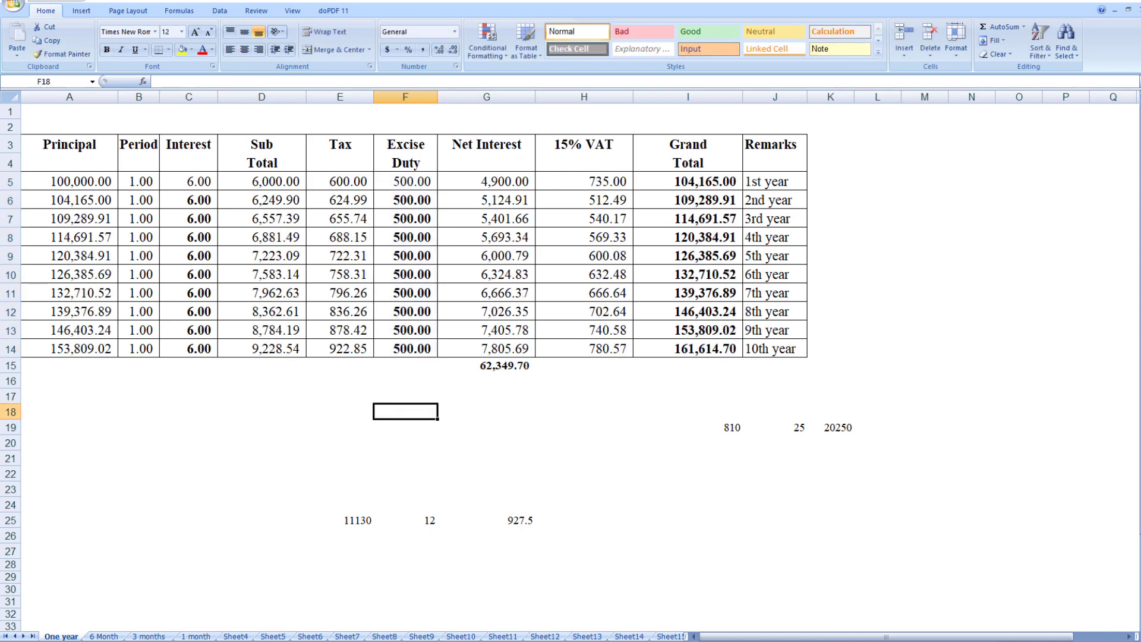
Check the excise duty rates in the Word table, then return to Excel.
key("alt+Tab")
scroll(551, 347, "down", 4)
scroll(551, 347, "down", 3)
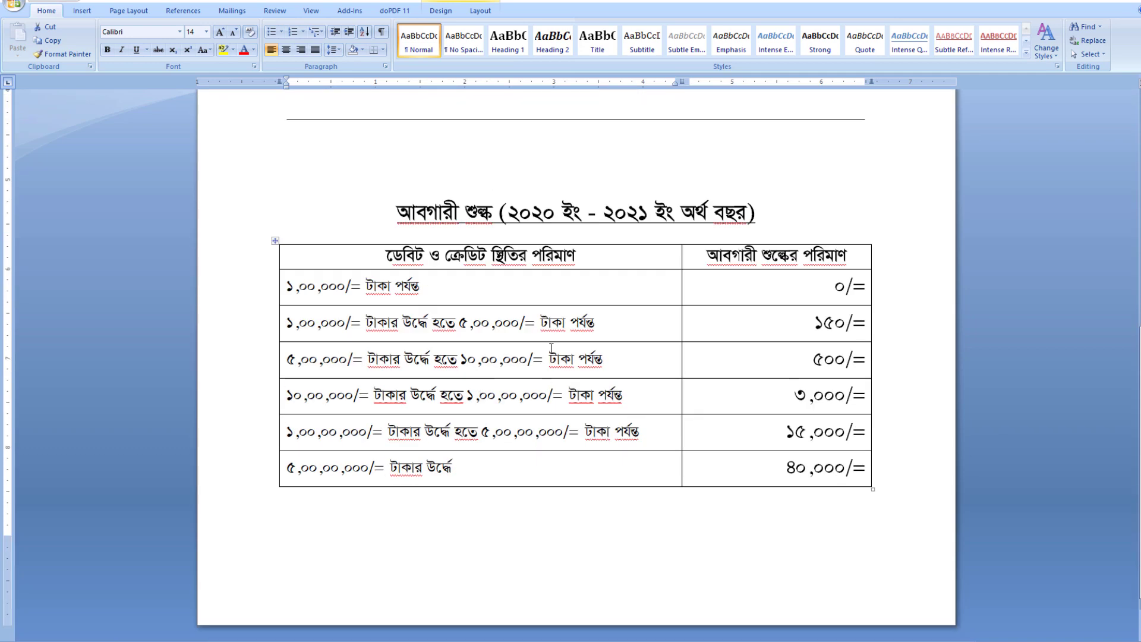
scroll(810, 444, "up", 3)
scroll(810, 445, "up", 4)
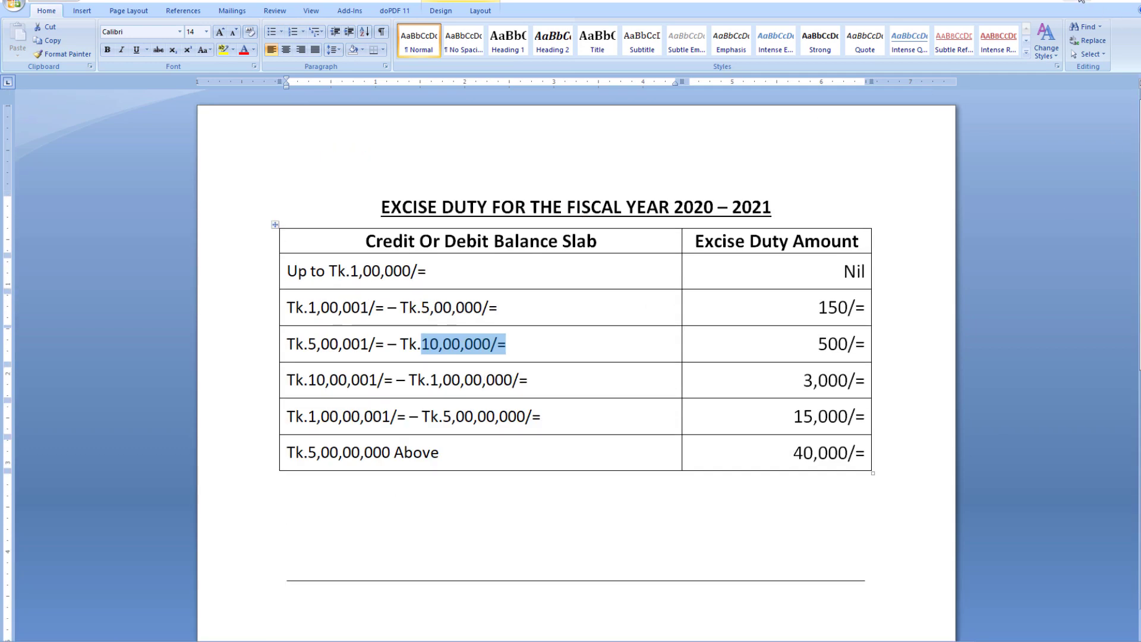
key("alt+Tab")
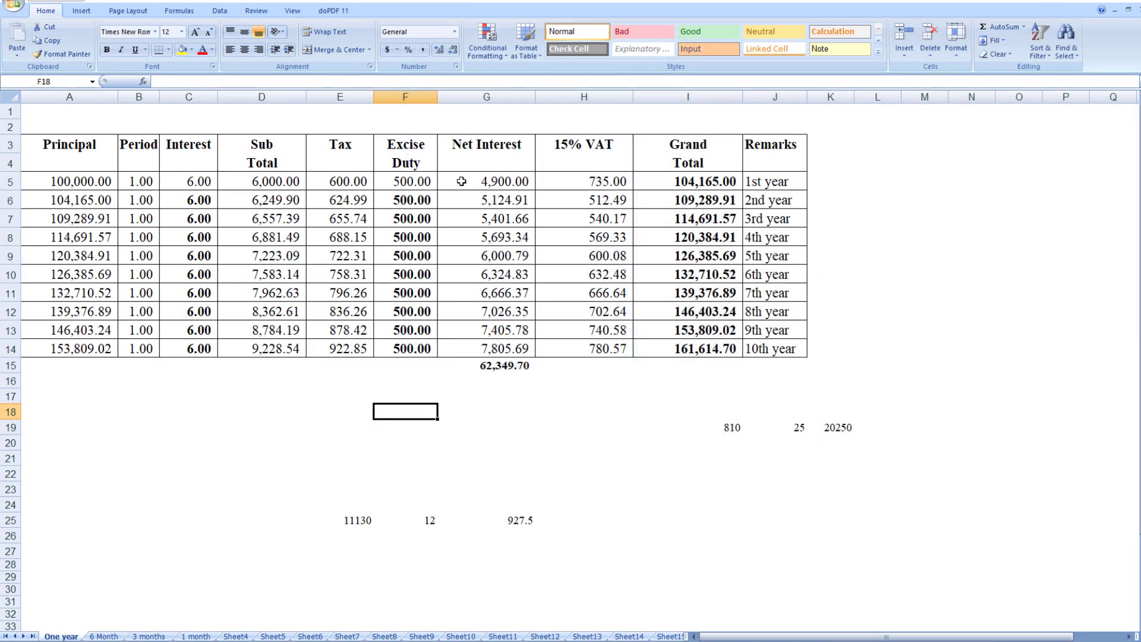
left_click(460, 183)
left_click(574, 183)
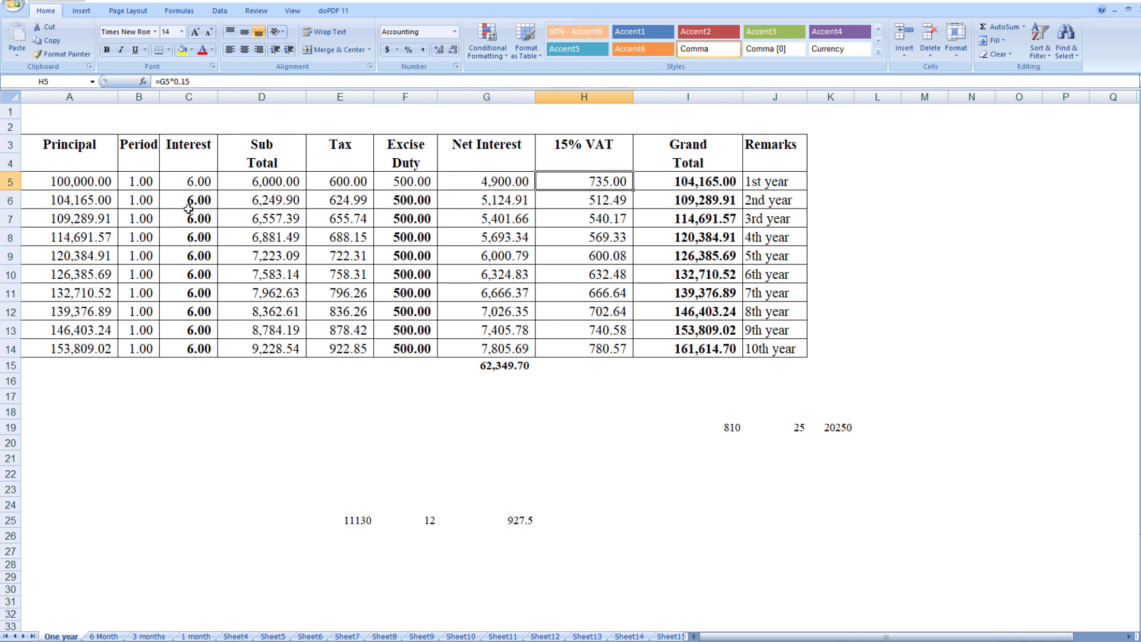
left_click_drag(103, 181, 758, 232)
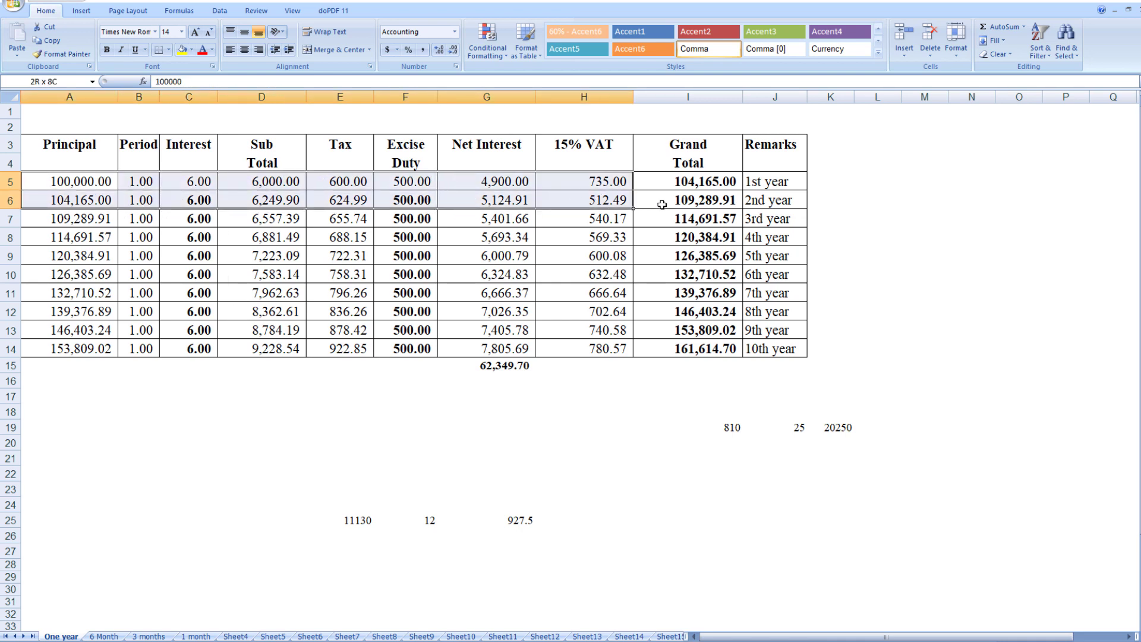
left_click_drag(758, 231, 767, 350)
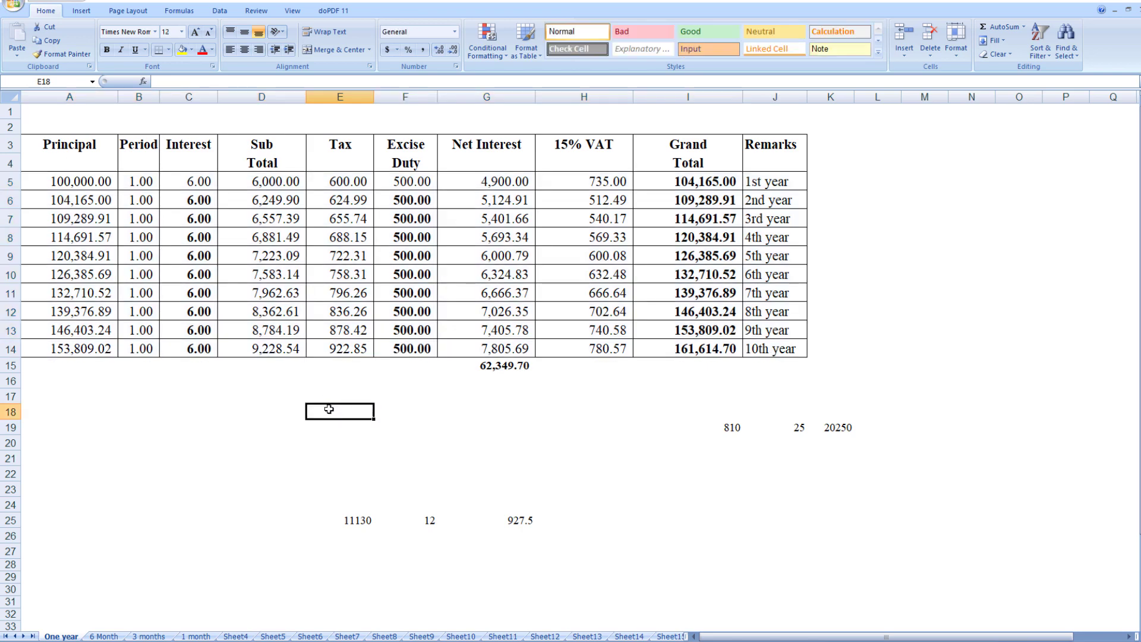
left_click(328, 409)
left_click(88, 180)
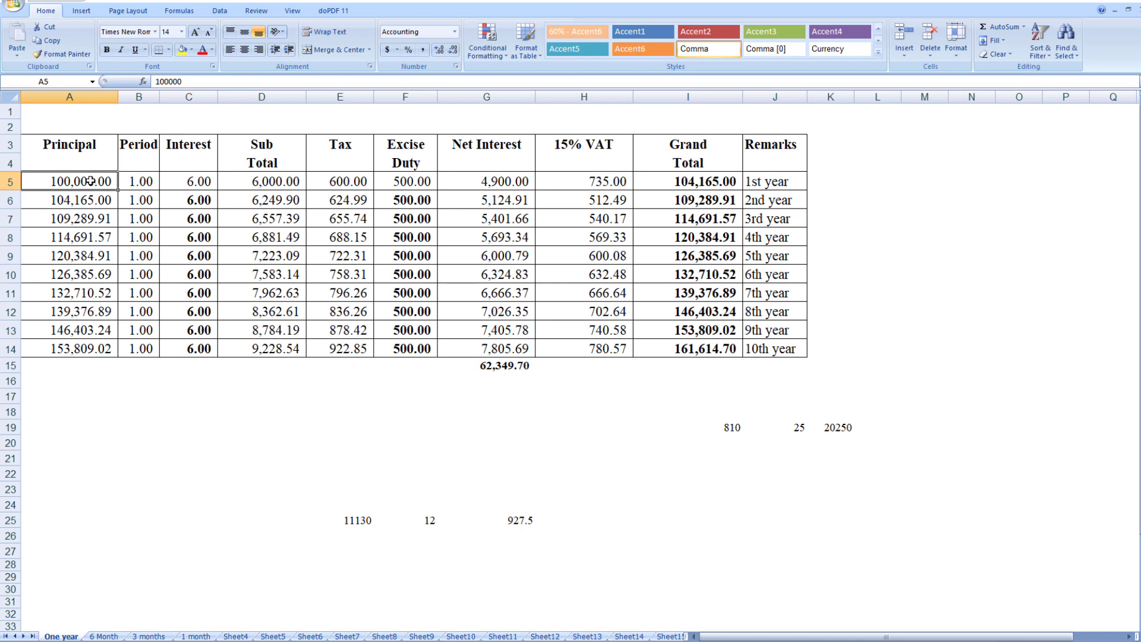
left_click_drag(90, 180, 299, 182)
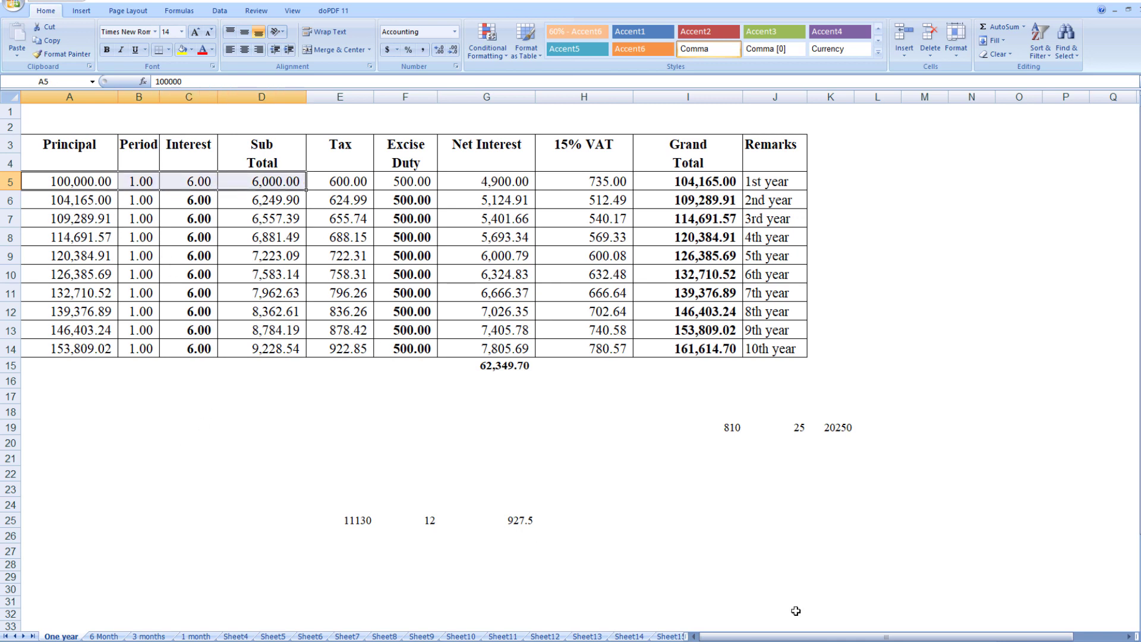